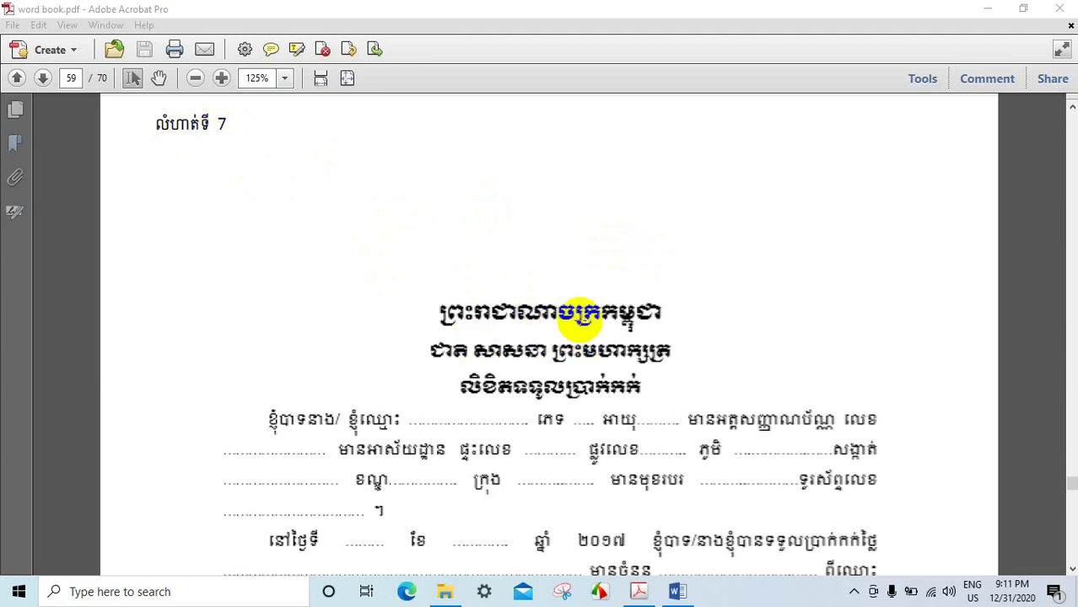
Step: Scroll the Khmer receipt form from its title to the four signature columns, then return to Word
scroll(591, 319, down, 2)
scroll(588, 319, down, 3)
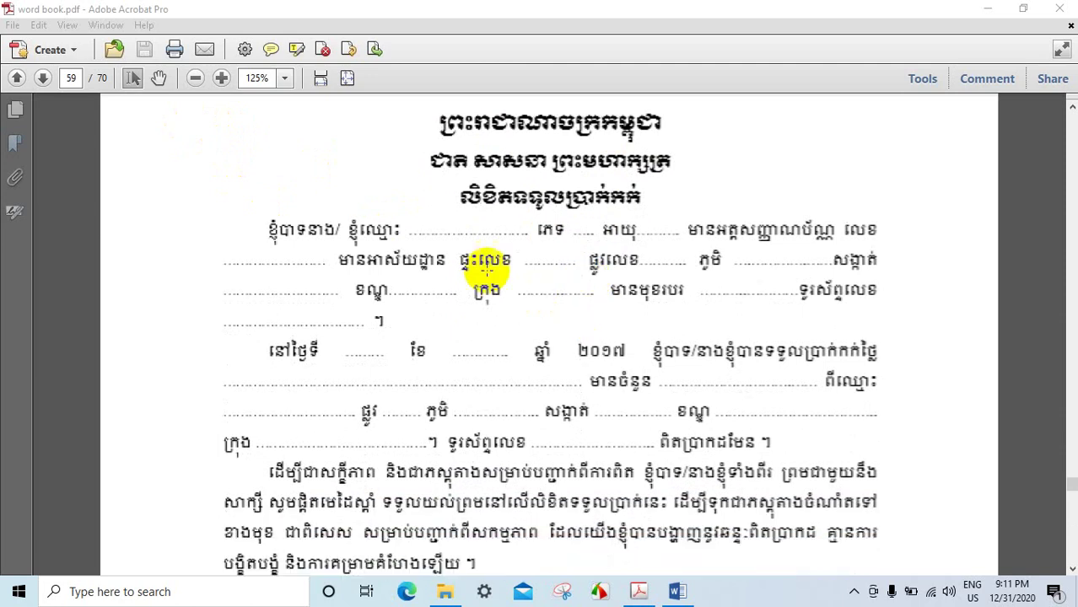
scroll(618, 234, up, 3)
scroll(422, 274, down, 2)
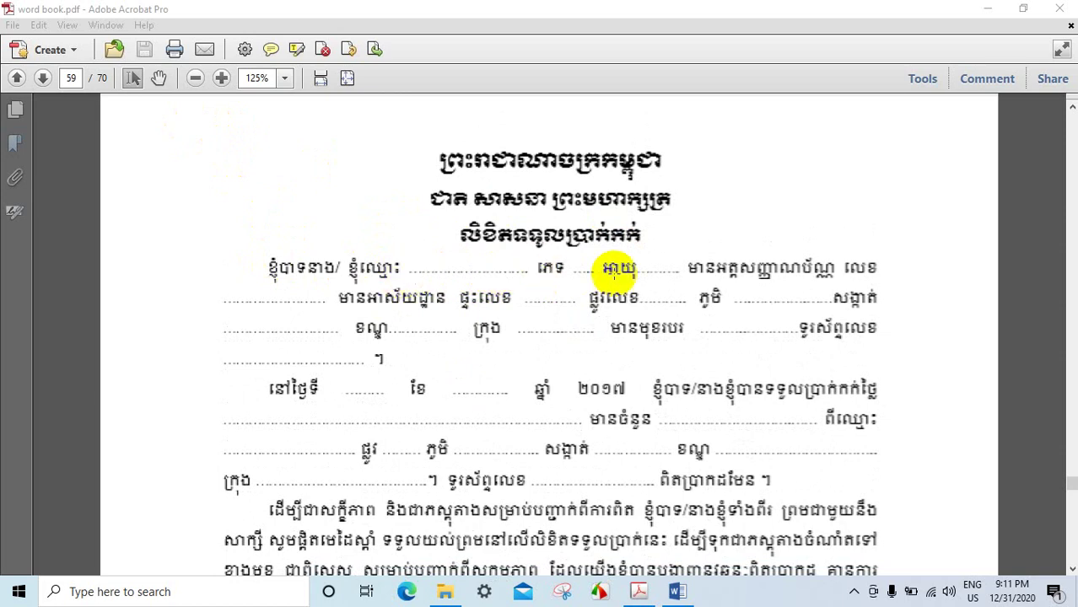
scroll(494, 361, down, 3)
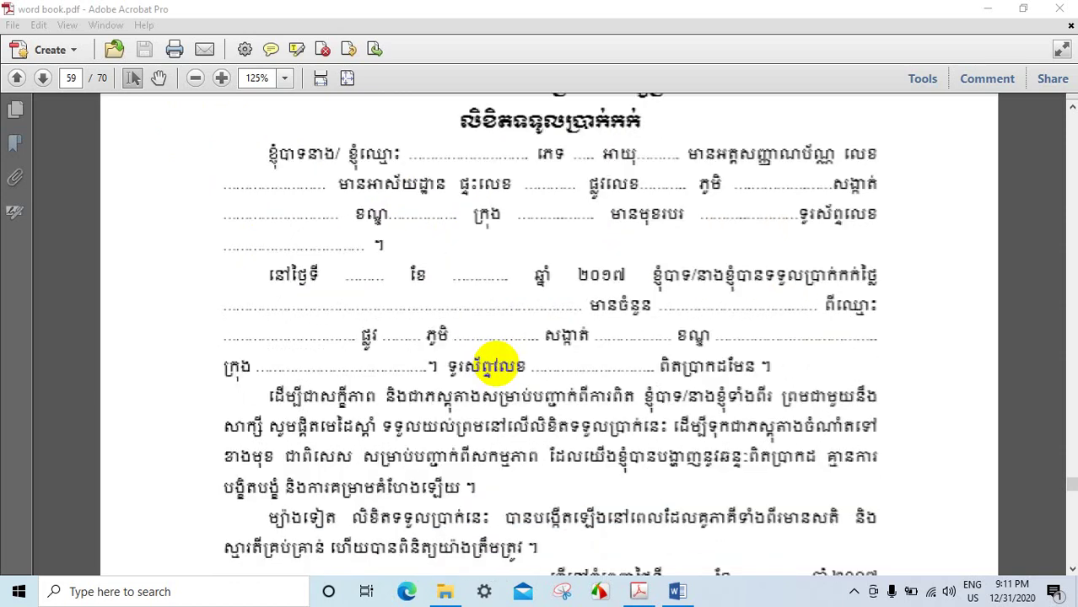
scroll(495, 361, down, 4)
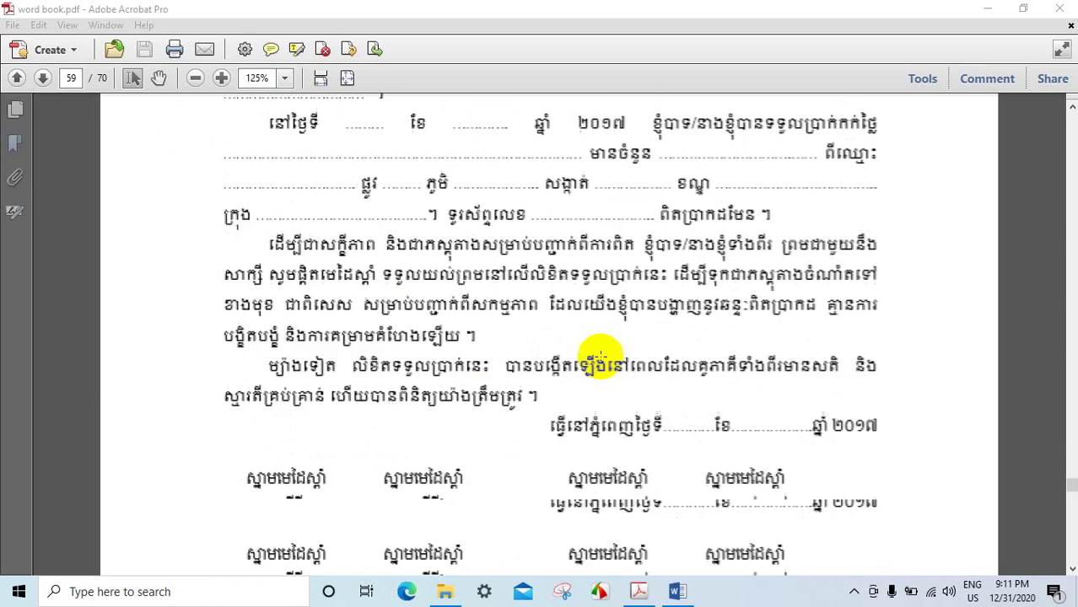
click(676, 596)
Step: Insert a page break after the table to start a new page
scroll(472, 396, down, 10)
scroll(590, 258, down, 4)
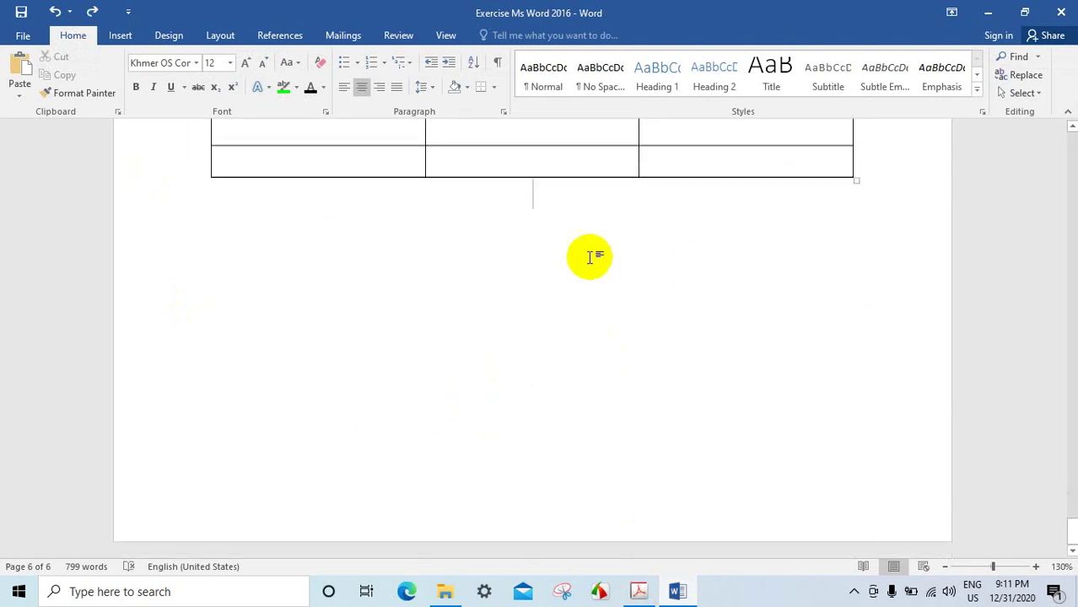
scroll(548, 266, up, 5)
scroll(513, 272, up, 6)
scroll(513, 272, up, 2)
scroll(388, 257, up, 2)
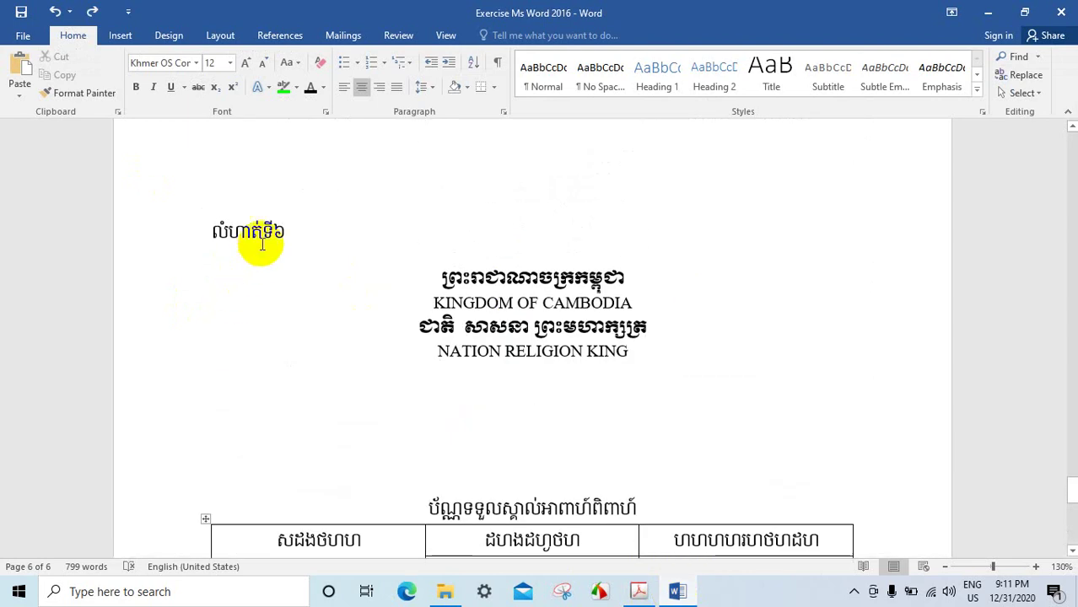
scroll(474, 373, down, 9)
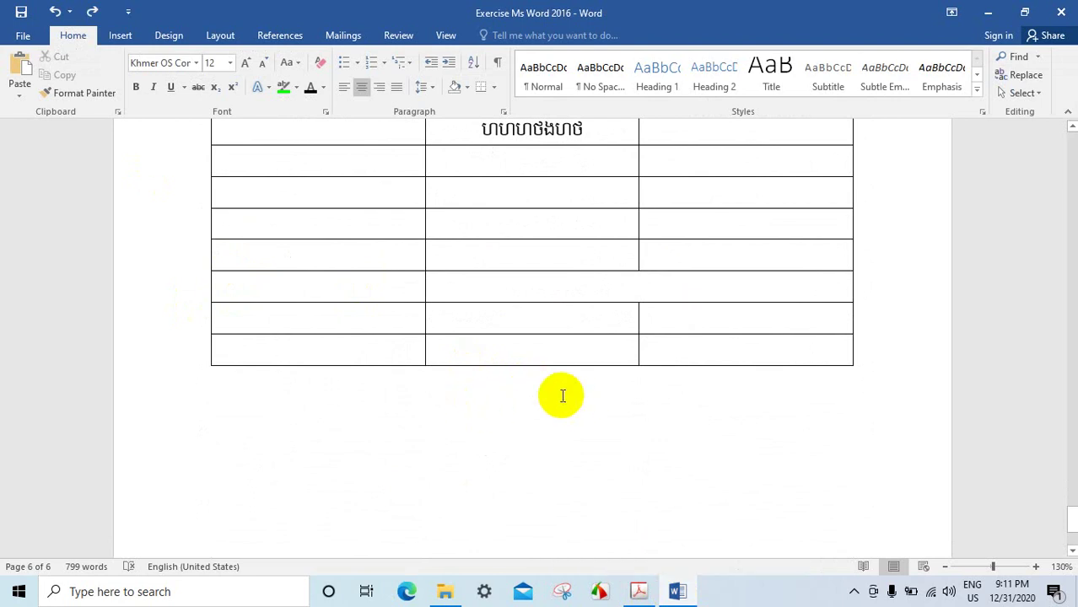
key(ctrl+Return)
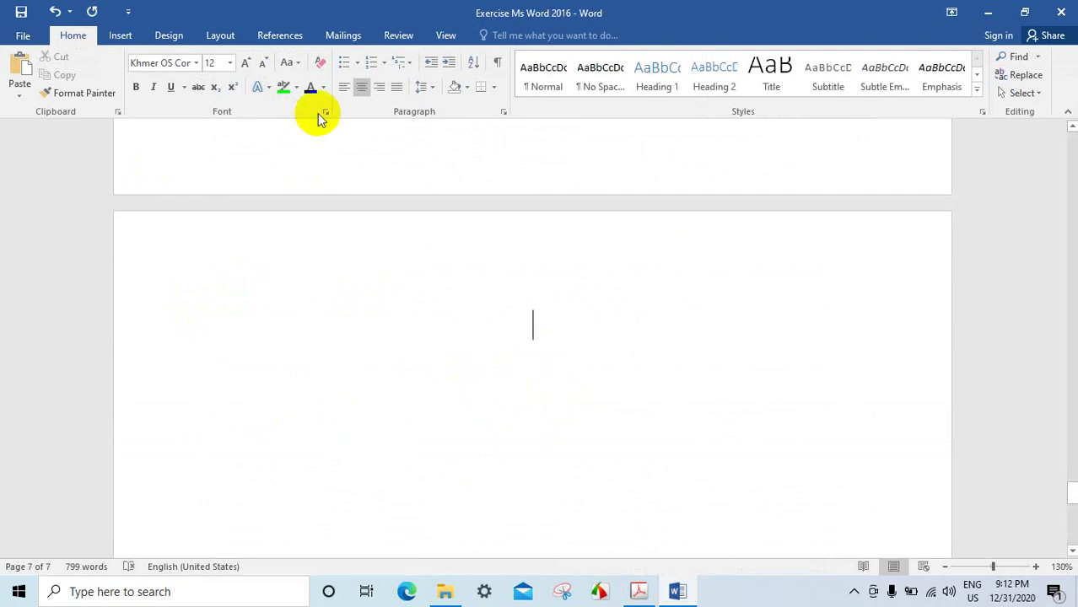
Step: Add the left-aligned heading លំហាត់ទី៧ with a new line below it, then view the PDF
click(344, 89)
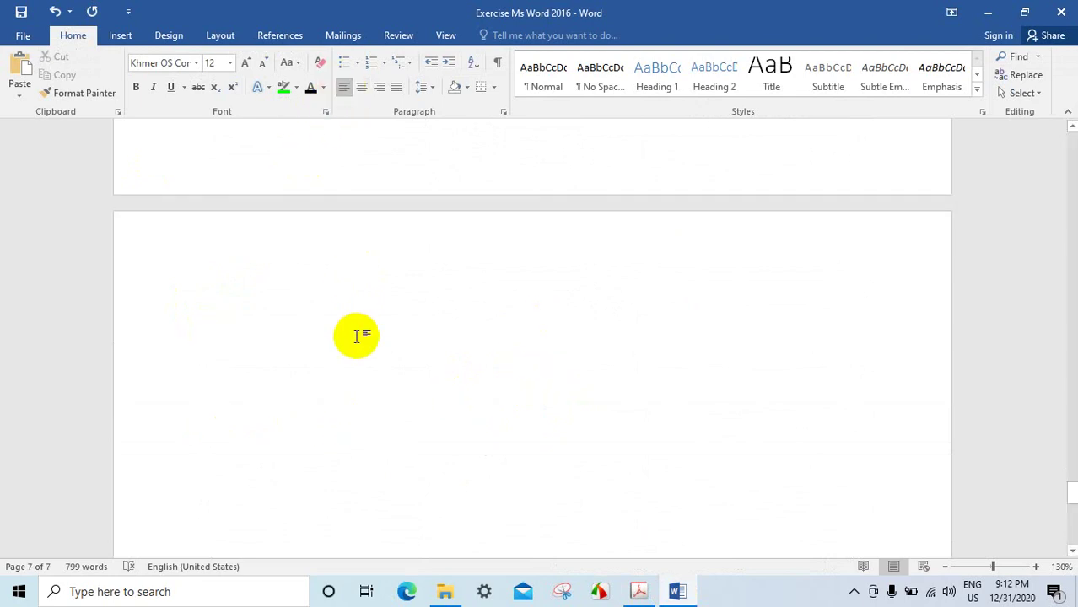
text(I)
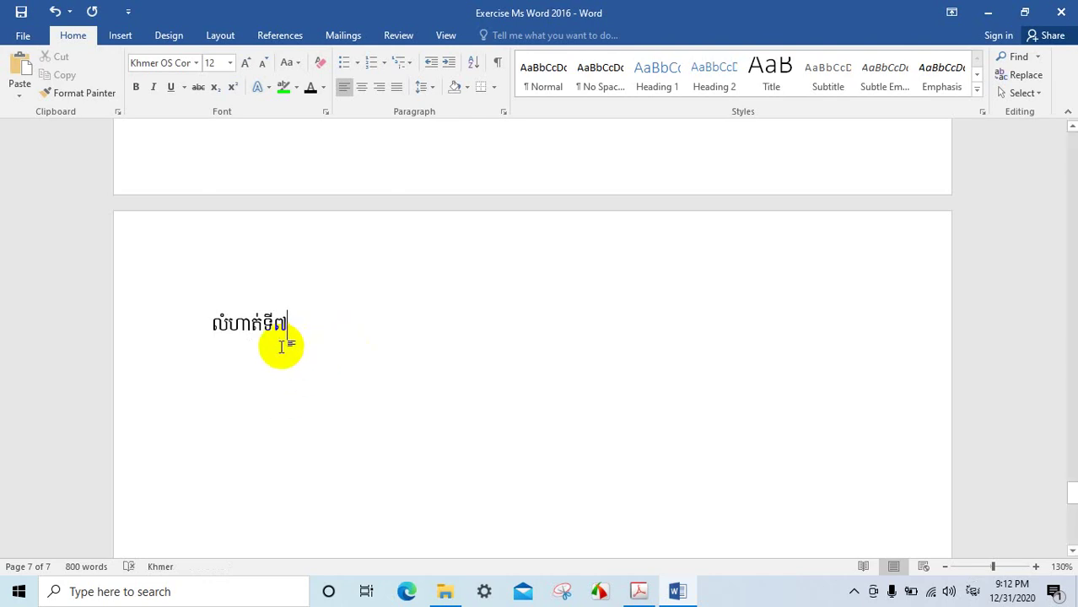
key(Return)
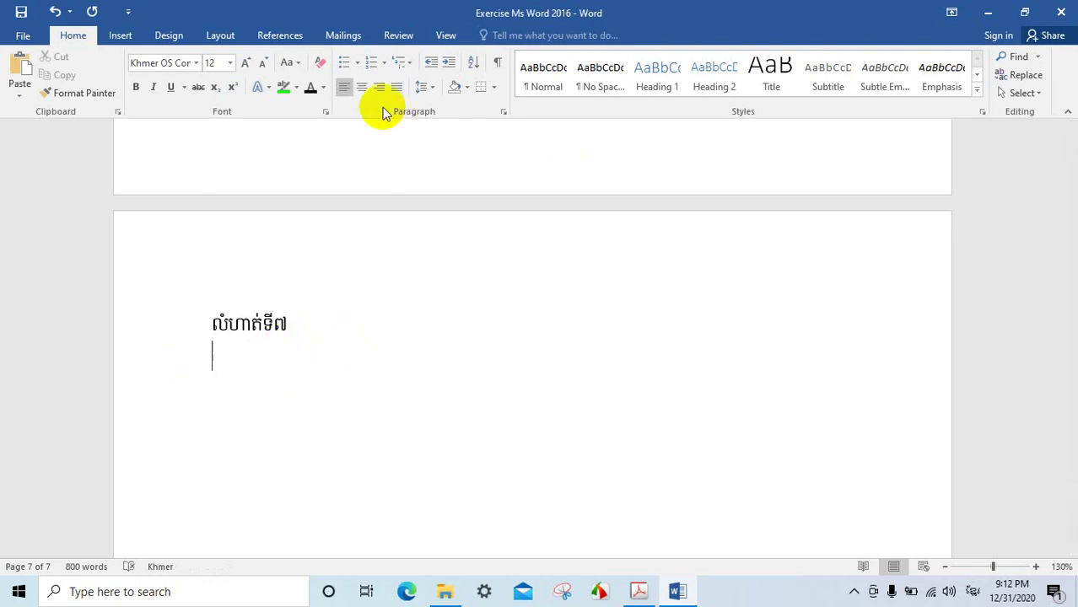
click(635, 590)
Step: Scroll to the PDF page top and highlight part of the receipt title, then return to Word
scroll(523, 408, up, 4)
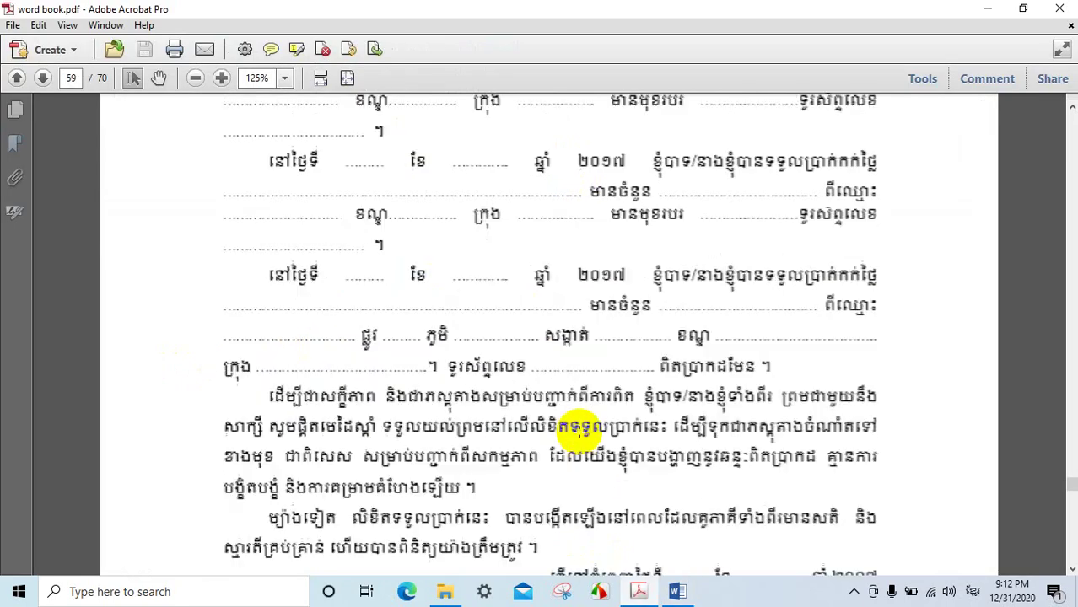
scroll(725, 359, up, 6)
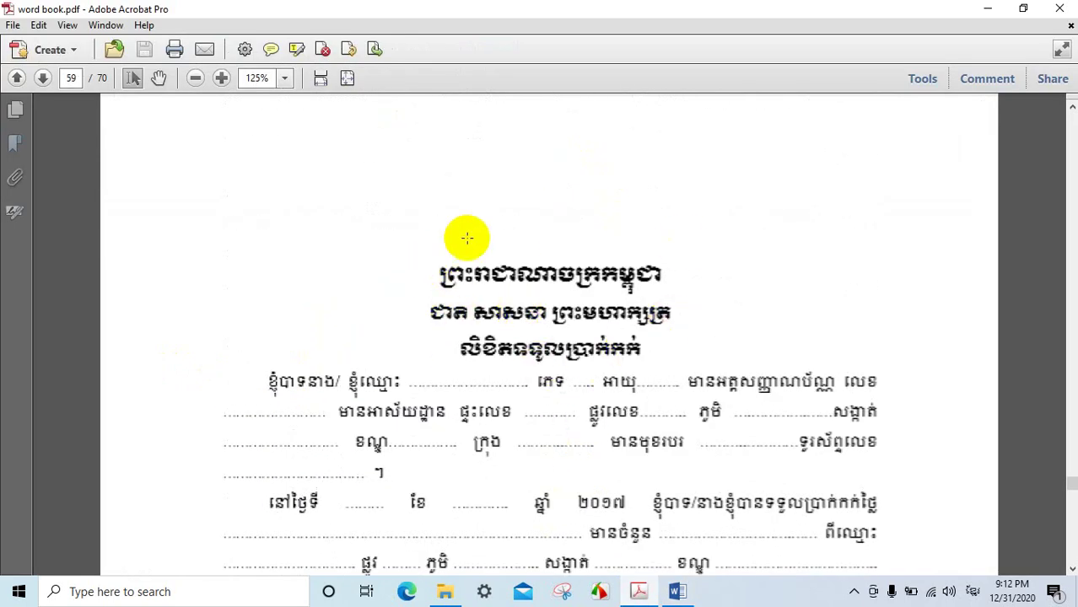
mouse_move(511, 351)
mouse_down()
mouse_move(581, 371)
mouse_move(624, 346)
mouse_up()
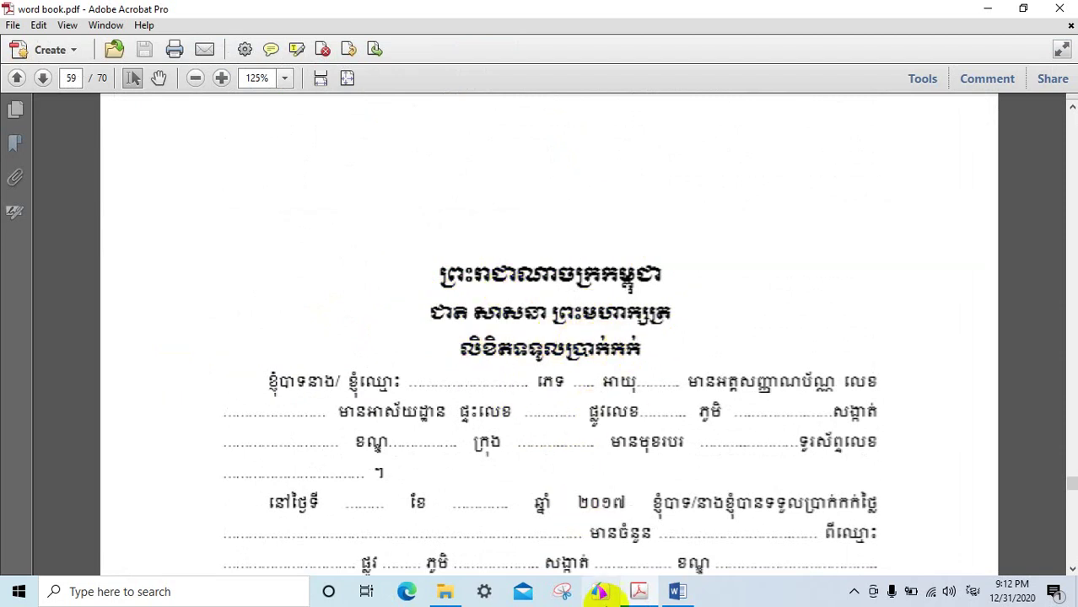
click(678, 592)
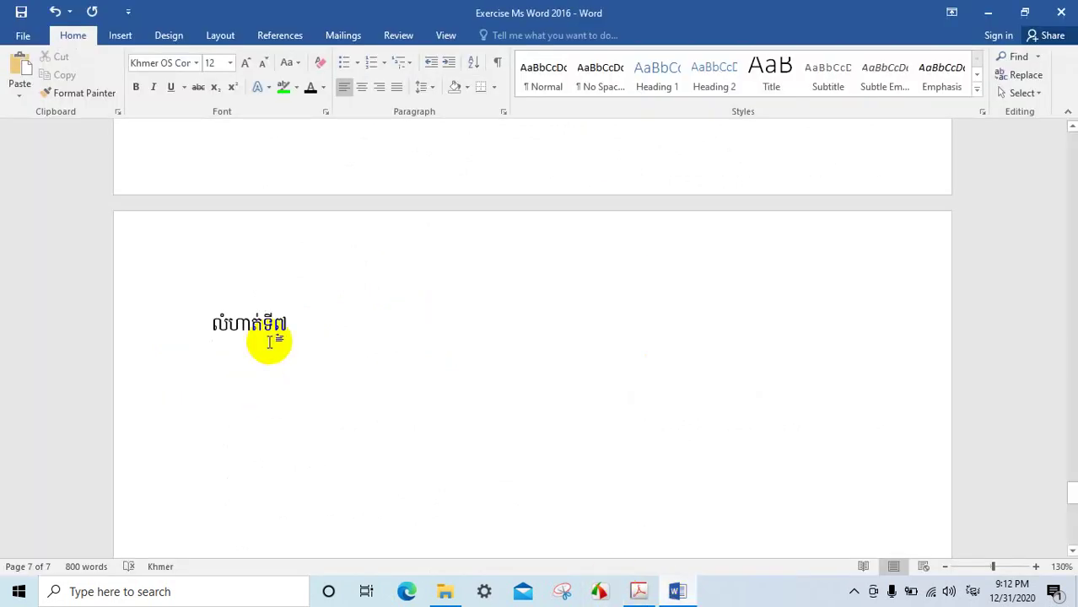
Step: Centre the empty line and select both Khmer kingdom title lines from exercise 6
click(361, 87)
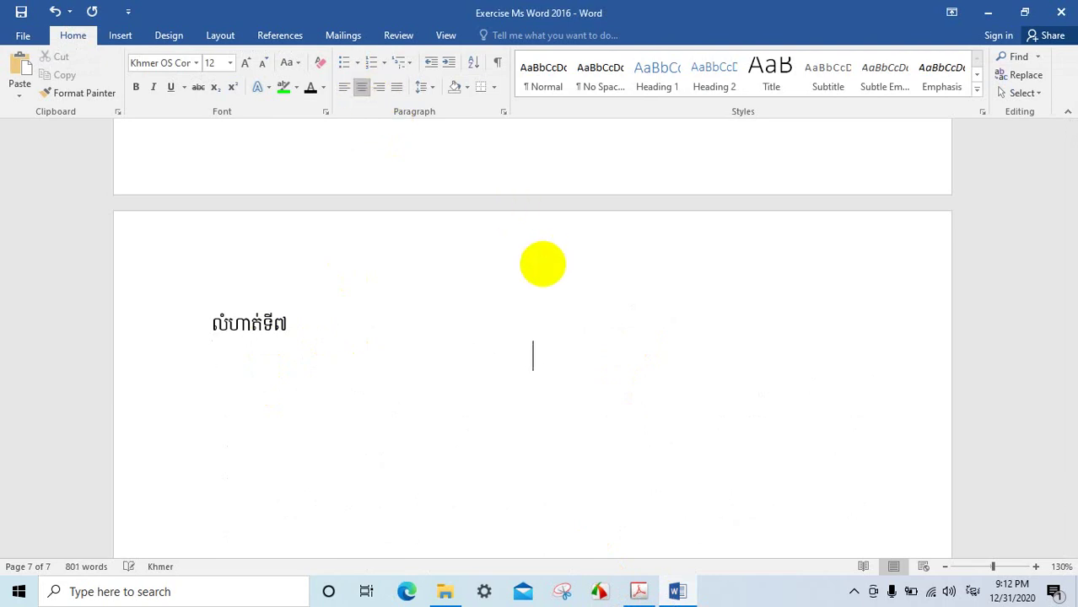
scroll(498, 279, up, 3)
scroll(498, 280, up, 5)
scroll(498, 279, up, 5)
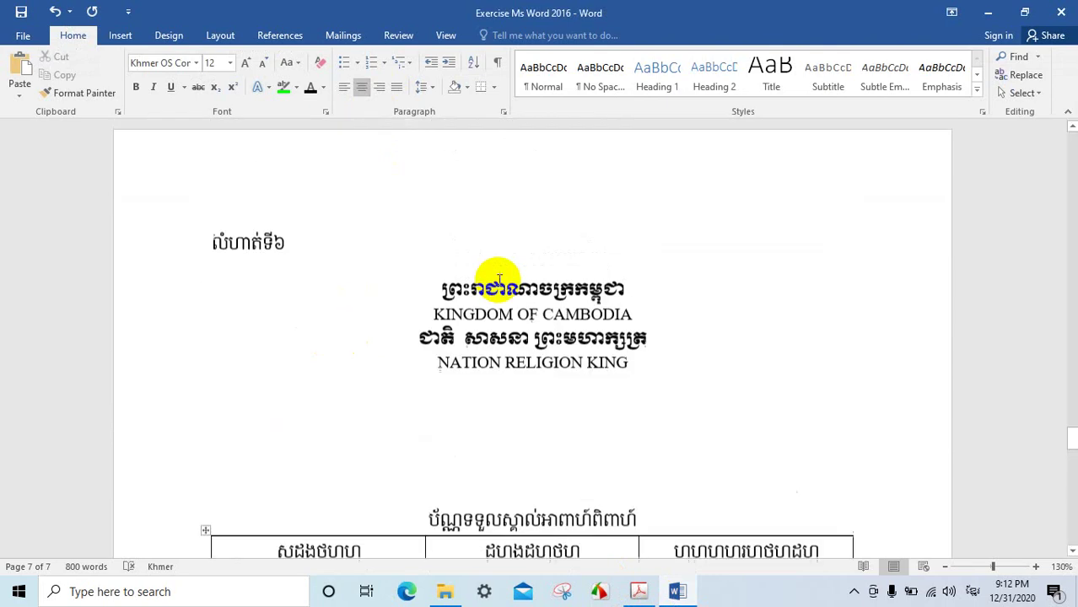
drag(651, 362, 426, 363)
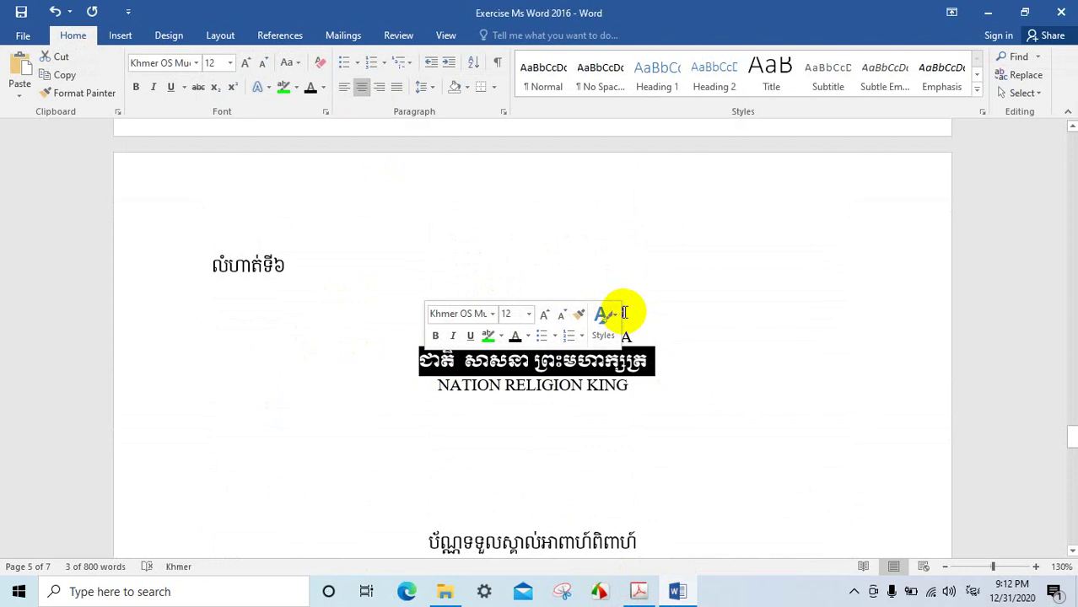
drag(624, 313, 488, 312)
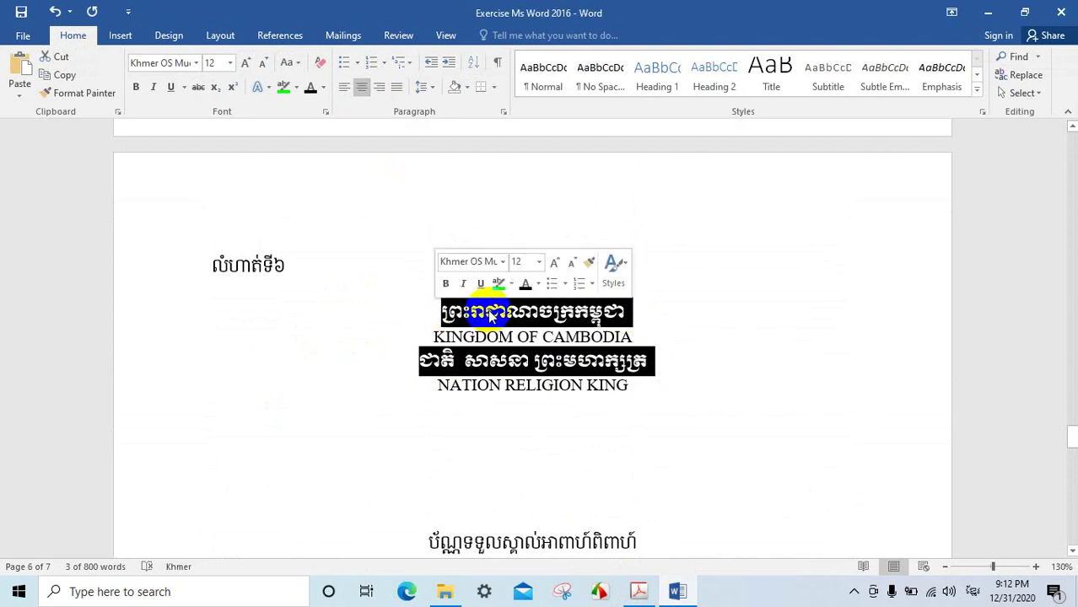
Step: Paste the two Khmer title lines onto the centred line on page 7
scroll(561, 380, down, 5)
scroll(566, 382, down, 5)
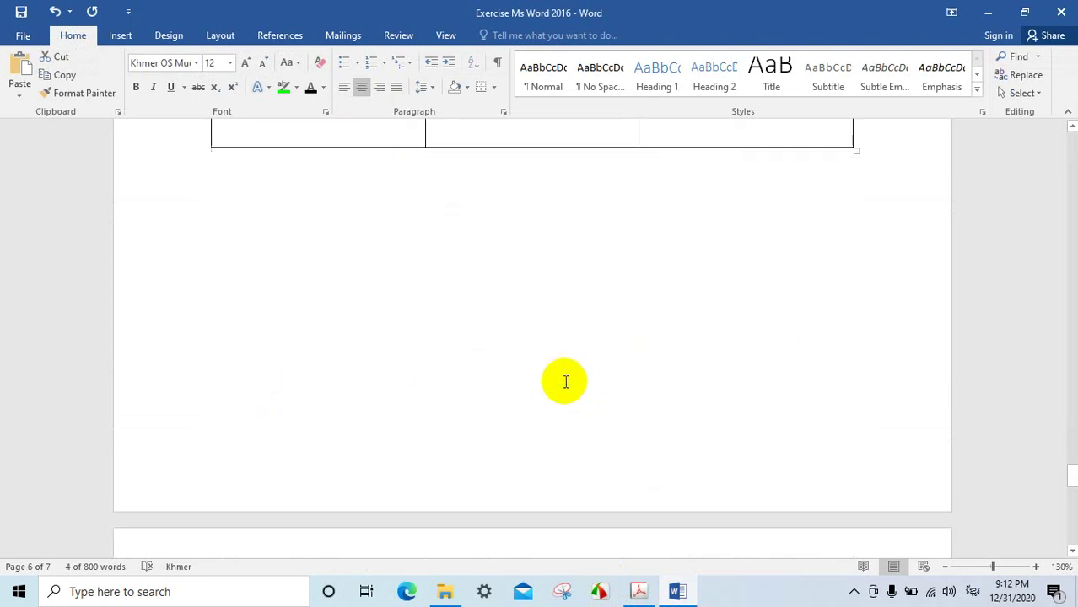
scroll(540, 409, down, 4)
scroll(515, 448, down, 2)
click(533, 456)
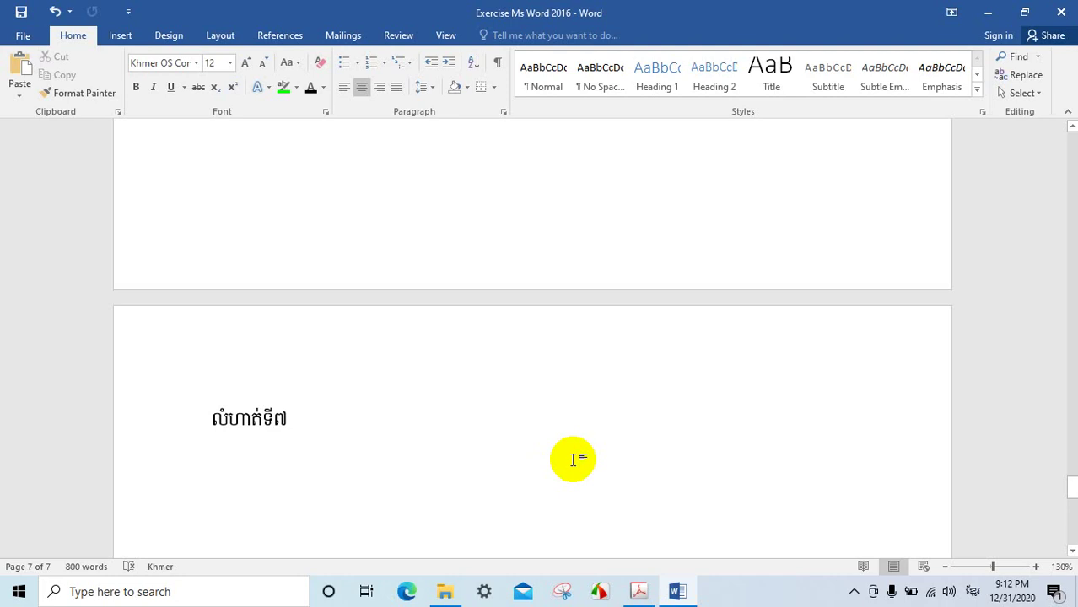
key(ctrl+v)
scroll(555, 450, down, 3)
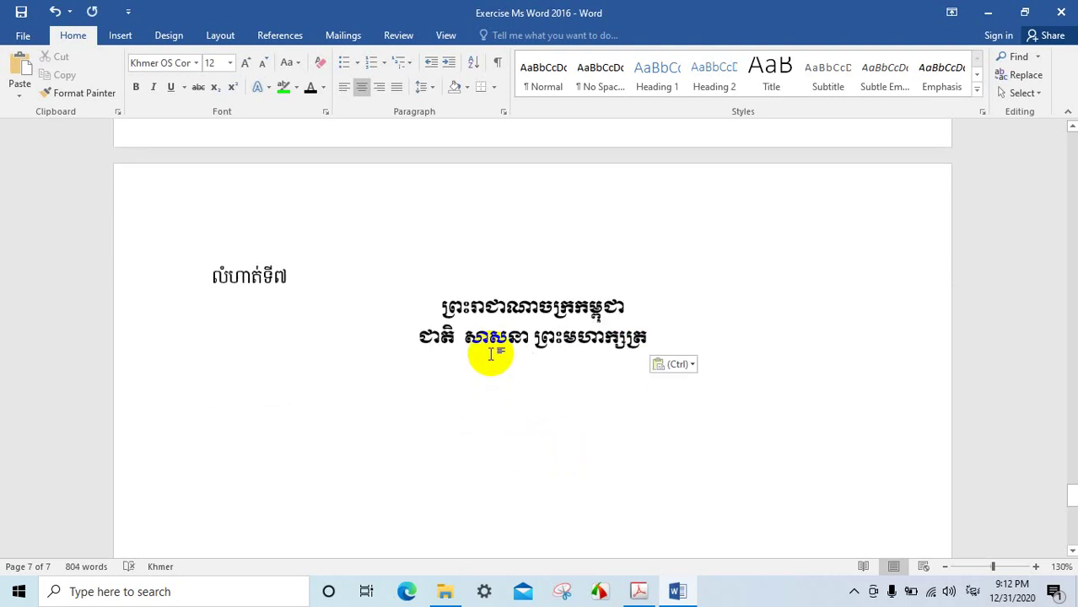
Step: Type the receipt title លិខិតទទួលប្រាក់កក់ and compare it with the PDF
text(លិខិ)
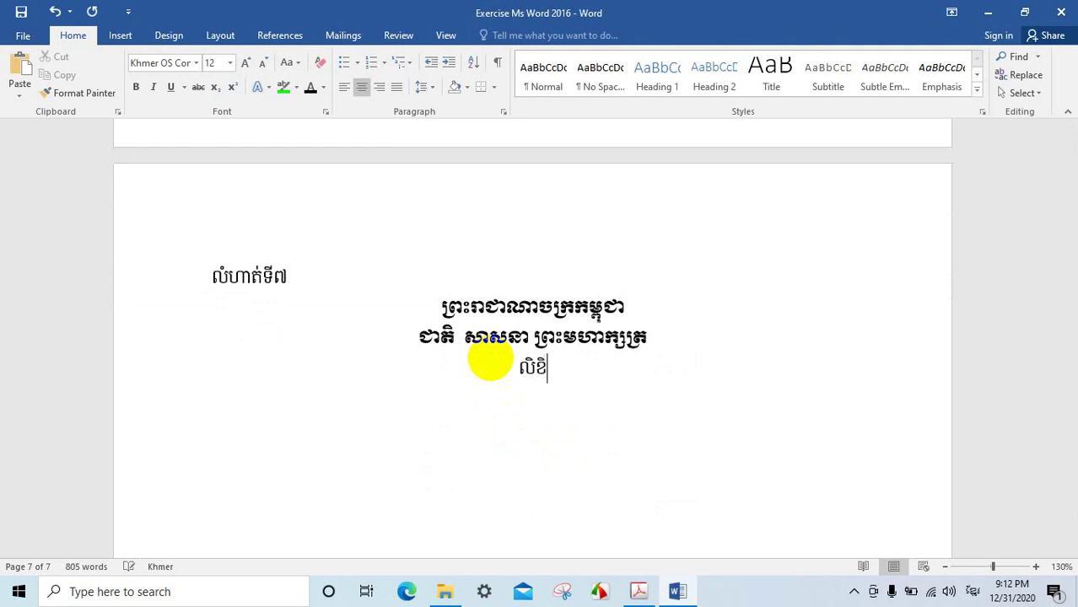
text(តទទួ)
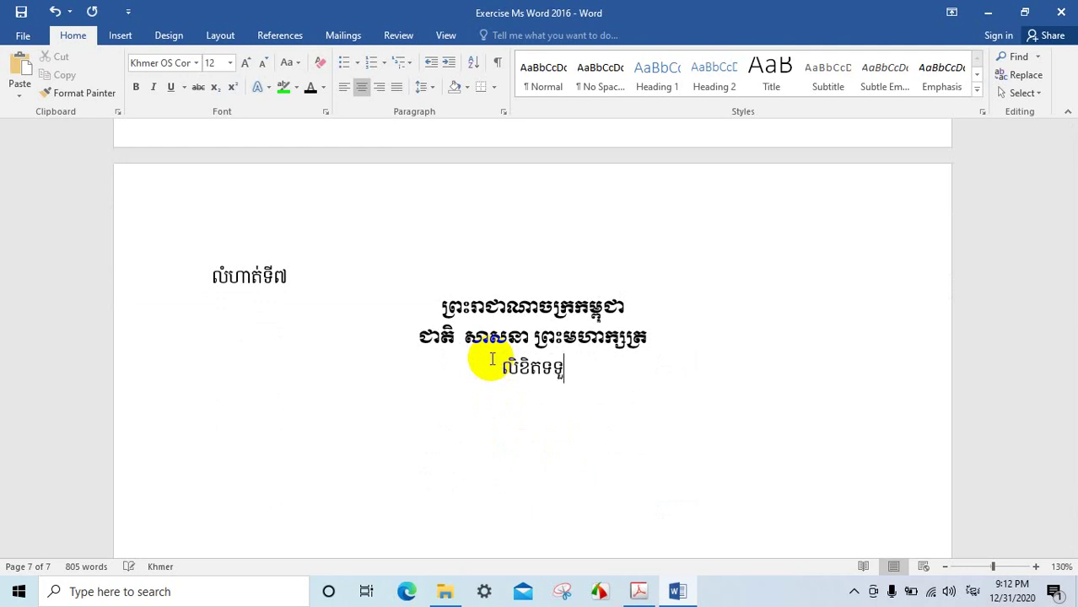
text(លប្រា)
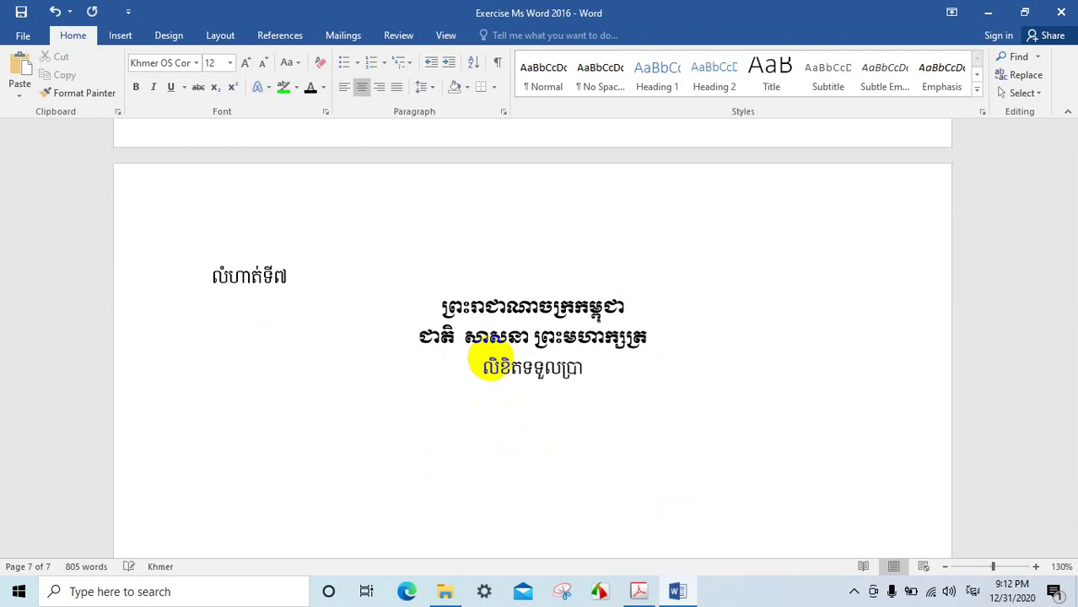
text(ក់កក់)
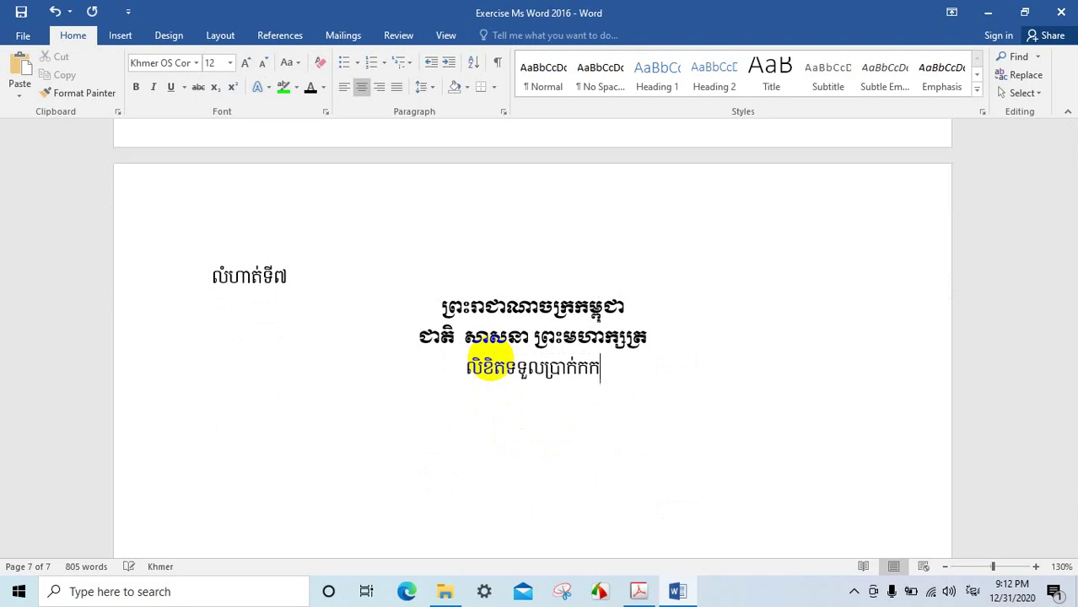
click(638, 592)
click(639, 592)
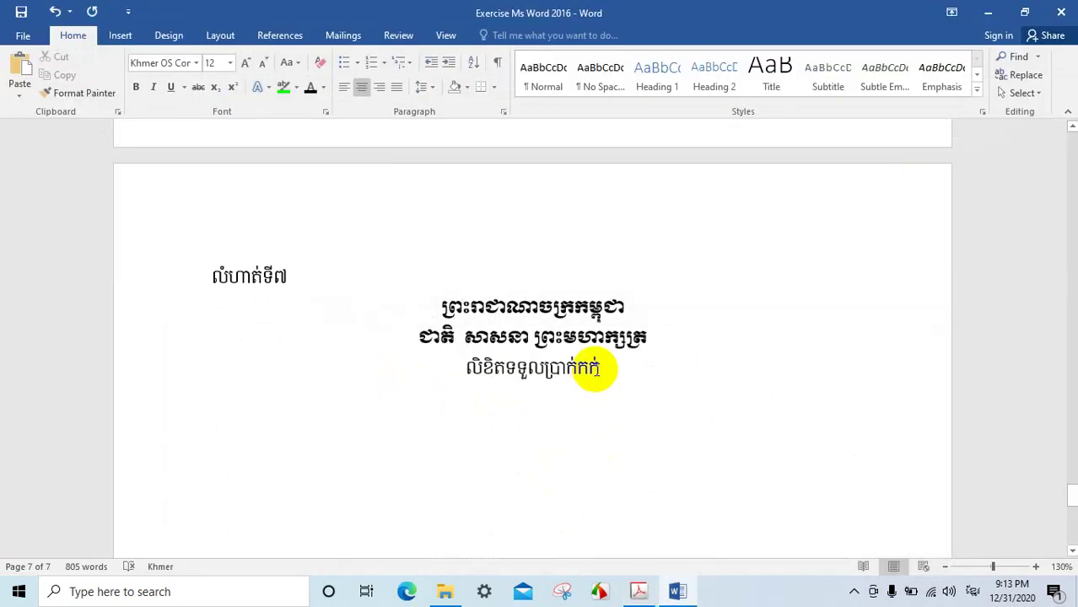
Step: Set the receipt title line in the Khmer OS Muol Light font
drag(601, 368, 464, 368)
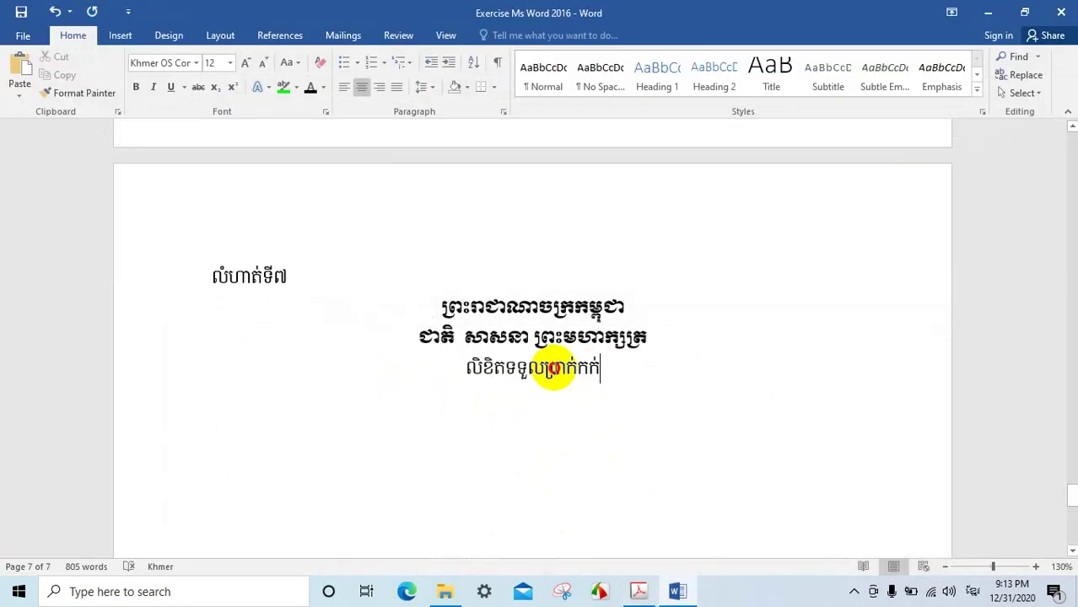
click(195, 63)
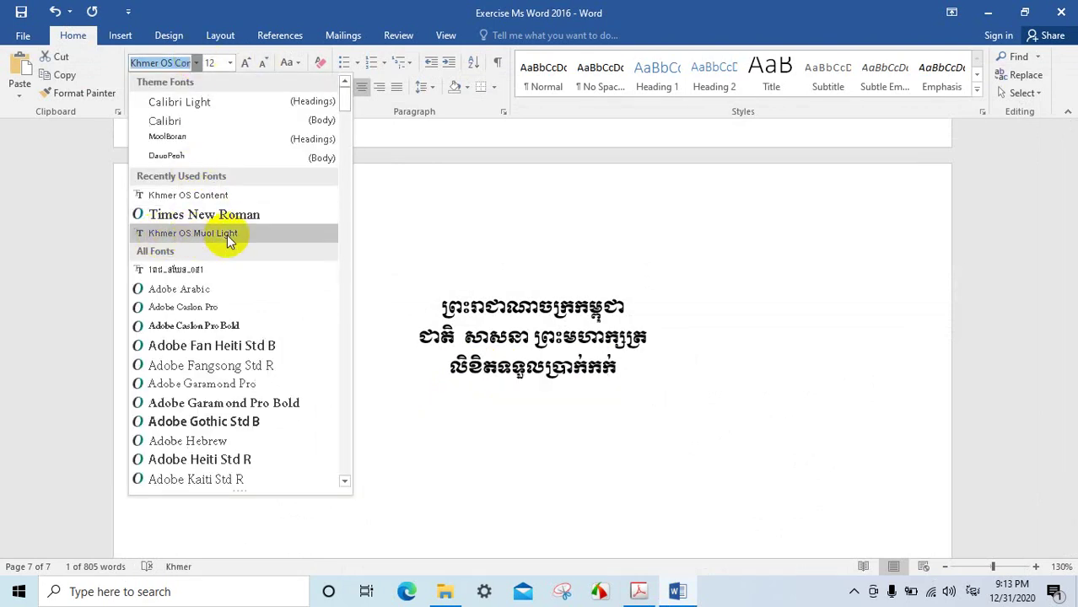
click(229, 233)
drag(466, 369, 601, 368)
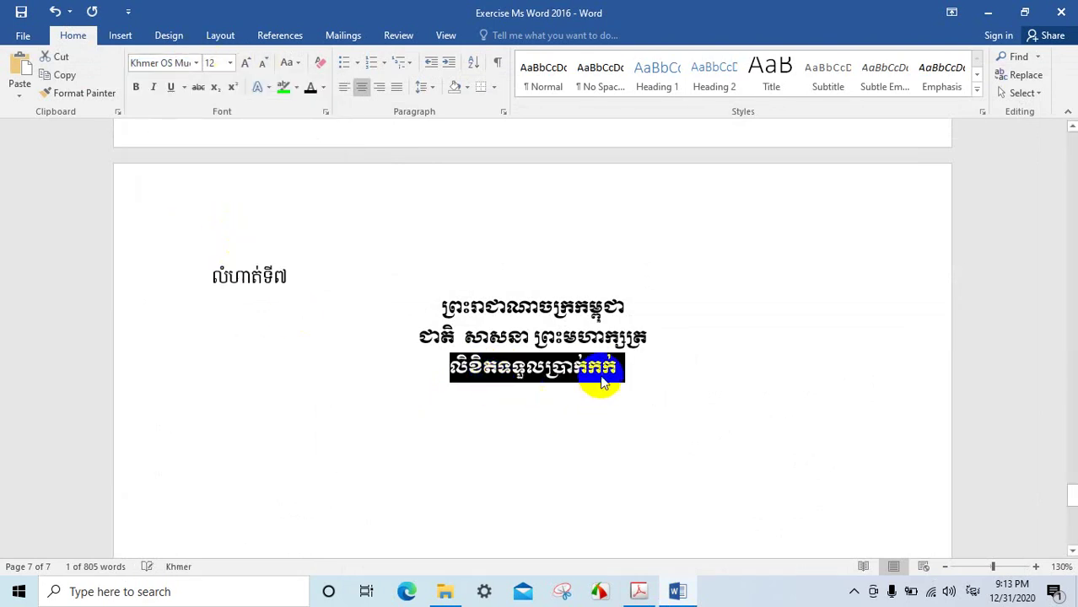
click(639, 592)
click(636, 591)
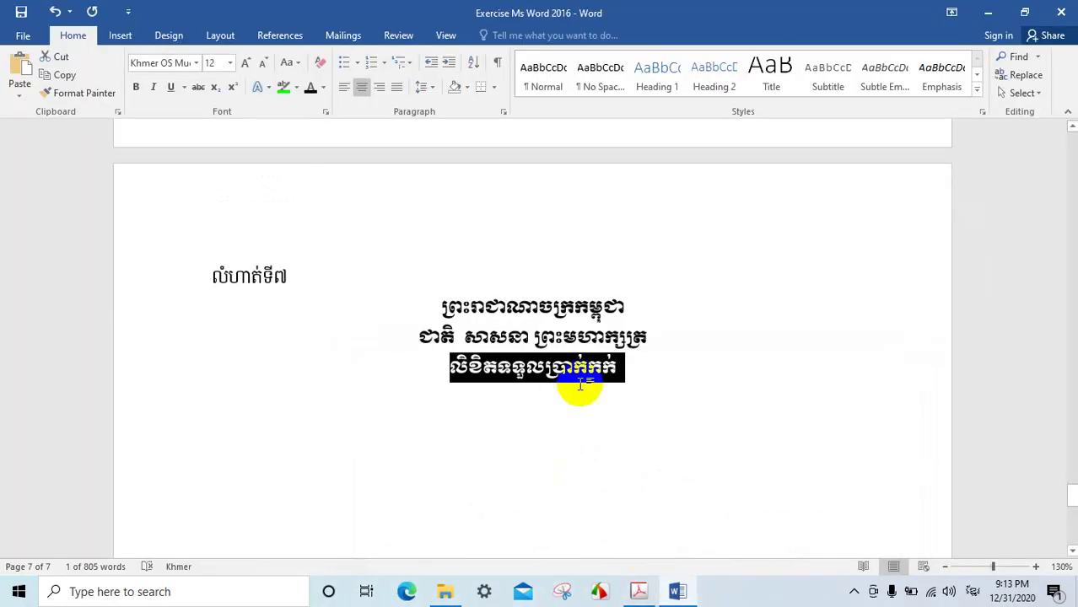
click(627, 369)
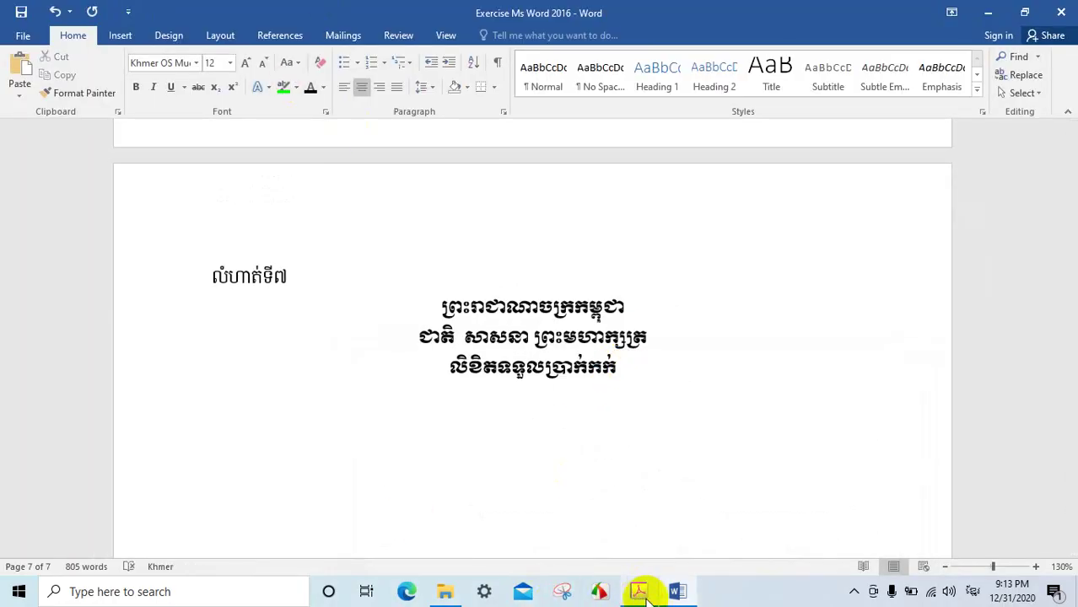
Step: Start a left-aligned, Tab-indented body line in Khmer OS Content, checking the PDF's body paragraph
click(639, 590)
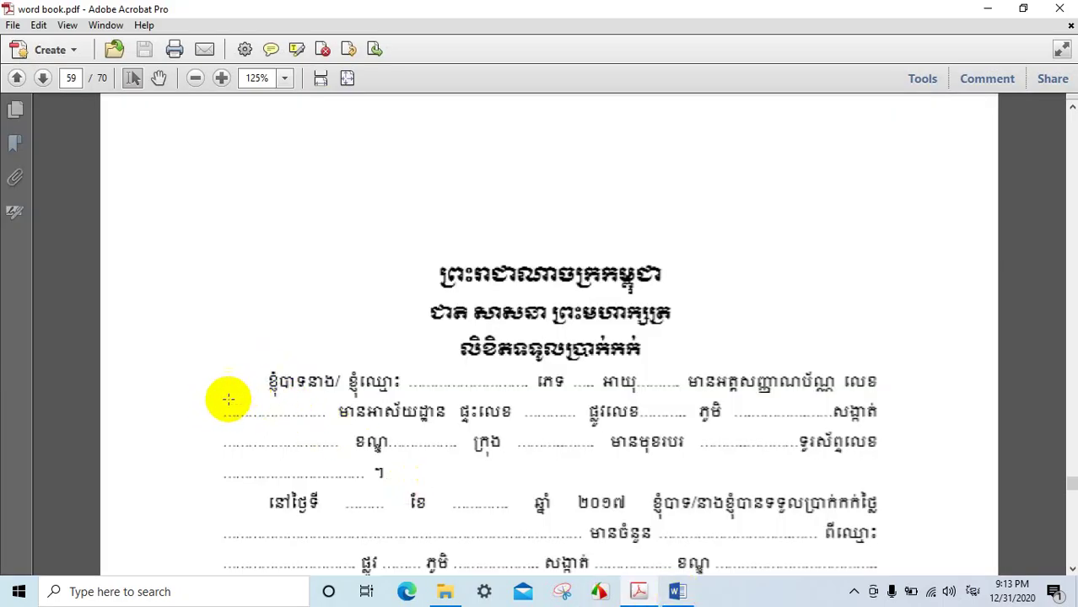
click(676, 592)
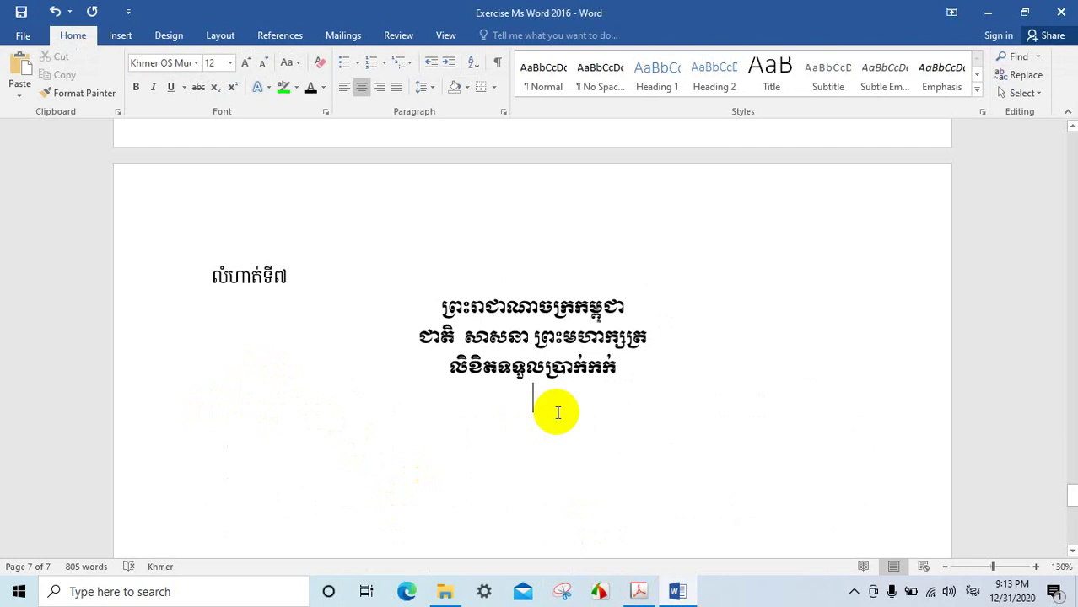
click(342, 87)
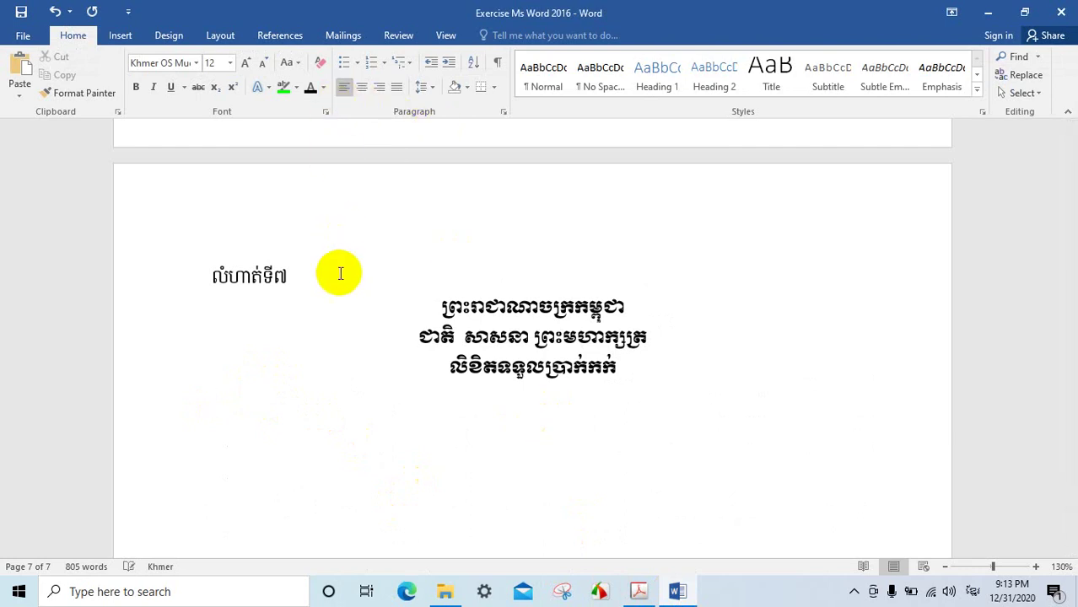
key(Tab)
text(មថនថមល)
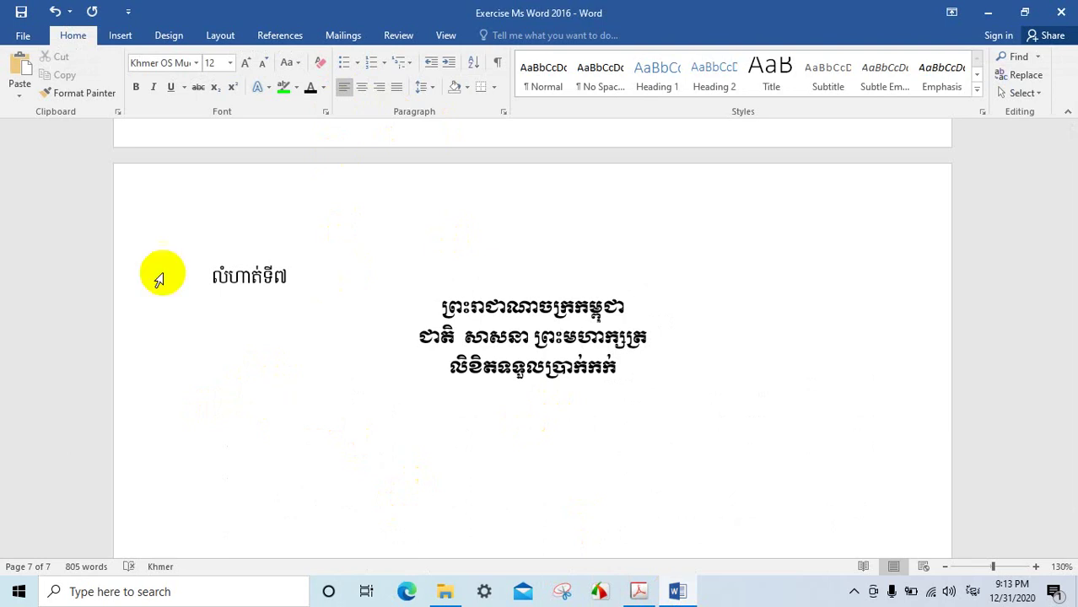
click(198, 65)
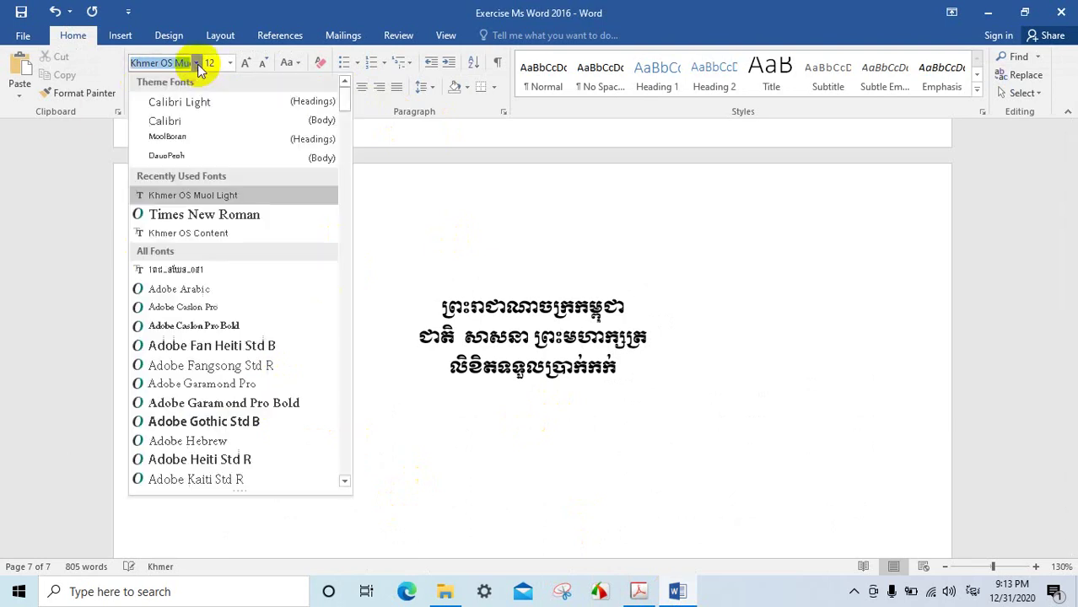
click(196, 234)
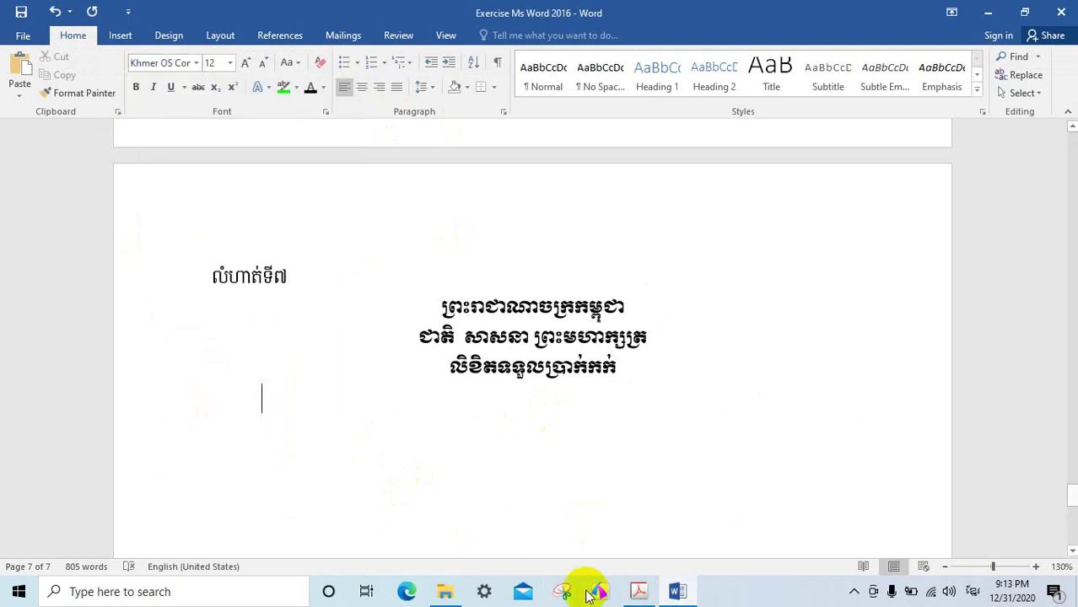
click(638, 591)
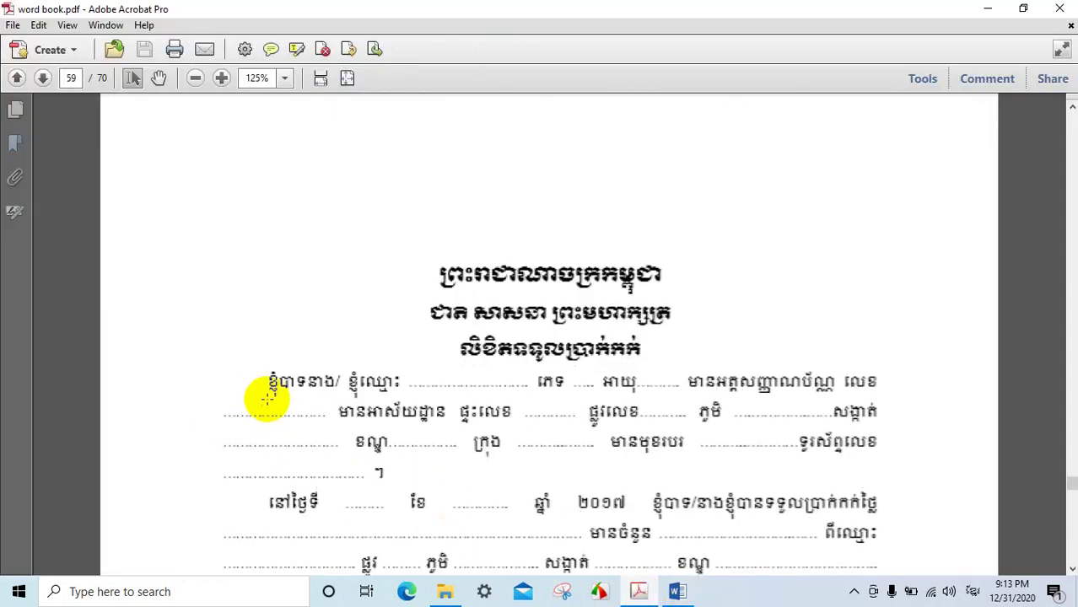
click(675, 593)
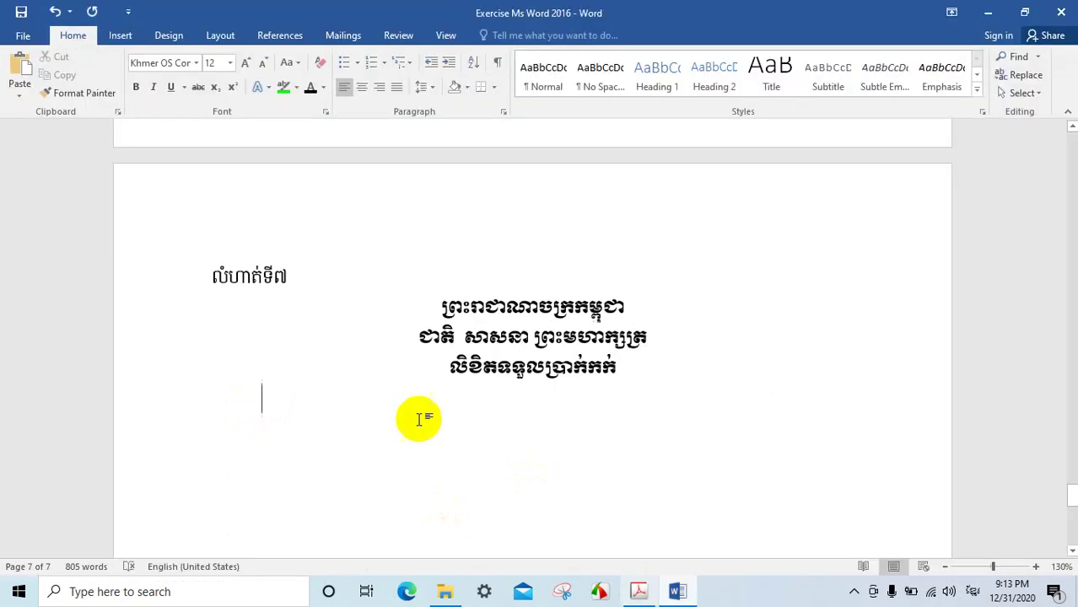
Step: Type 'ខ្ញុំបាទ/នាងខ្ញុំឈ្មោះ……ភេទ……អាយុ……', switching to English for the dotted blanks
text(ខ្ញុំបាទ/នាងខ្ញុំ)
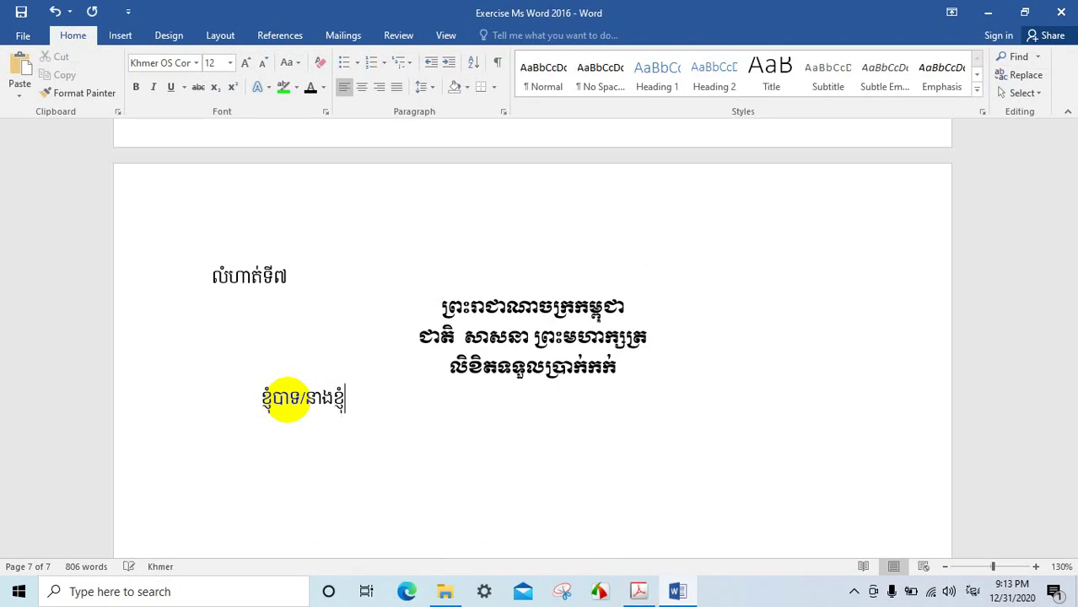
click(633, 589)
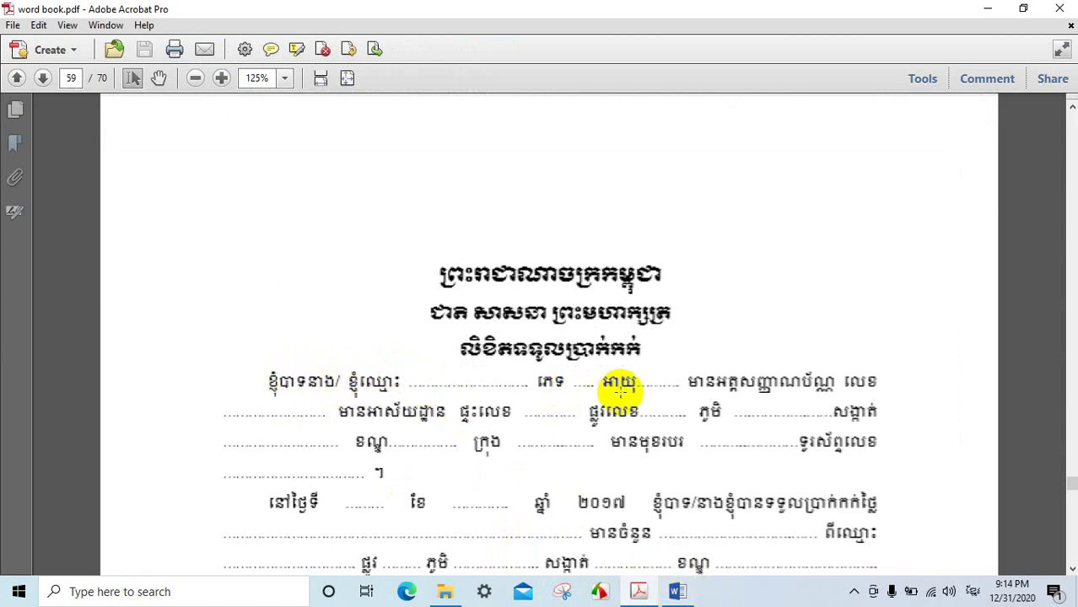
click(677, 592)
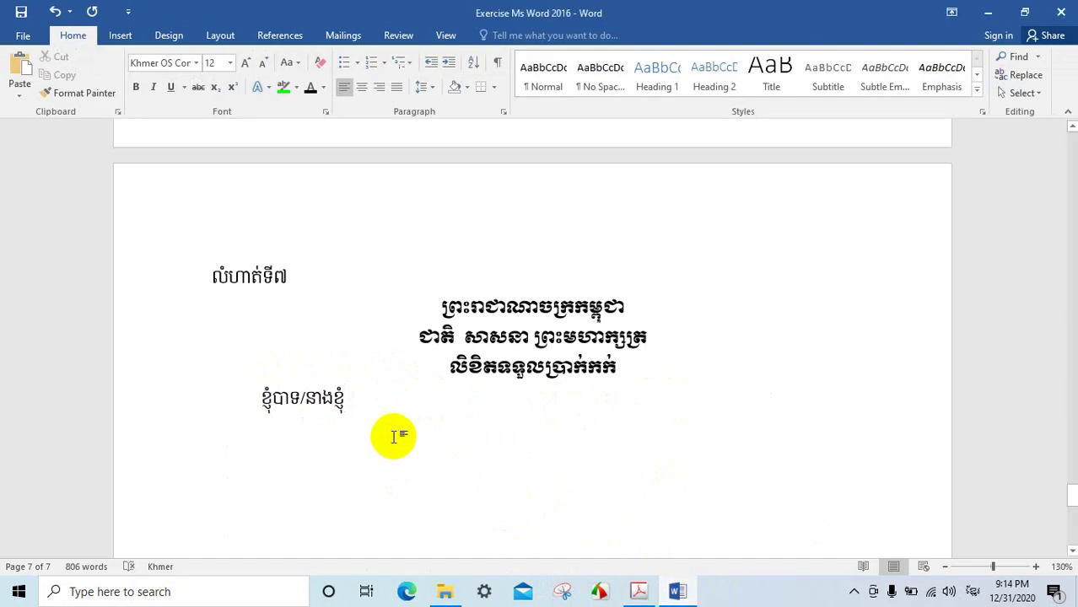
text(ឈ្មោះ)
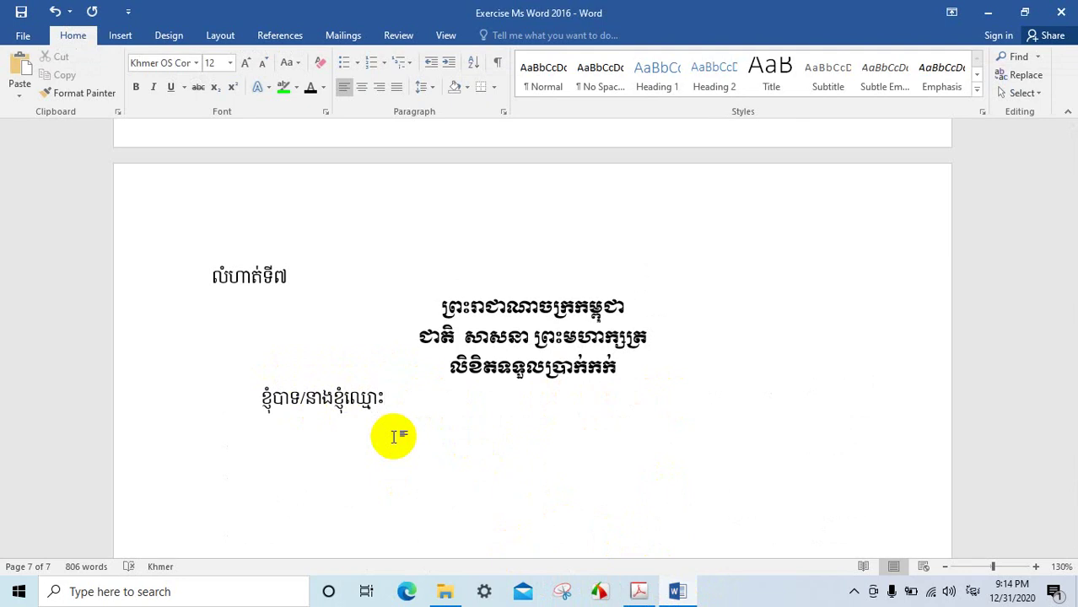
key(alt+shift)
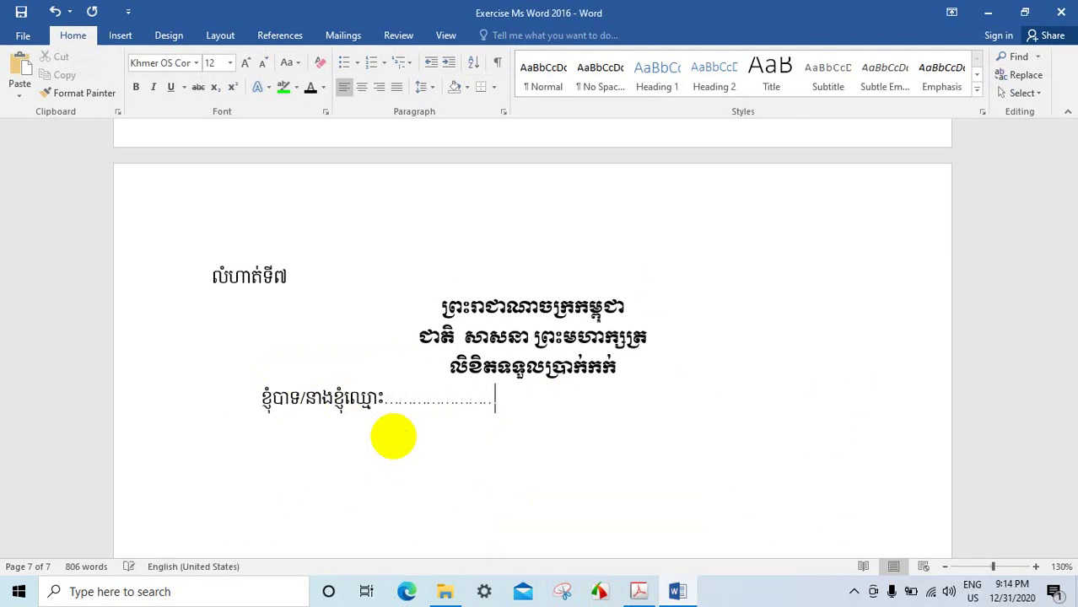
key(alt+shift)
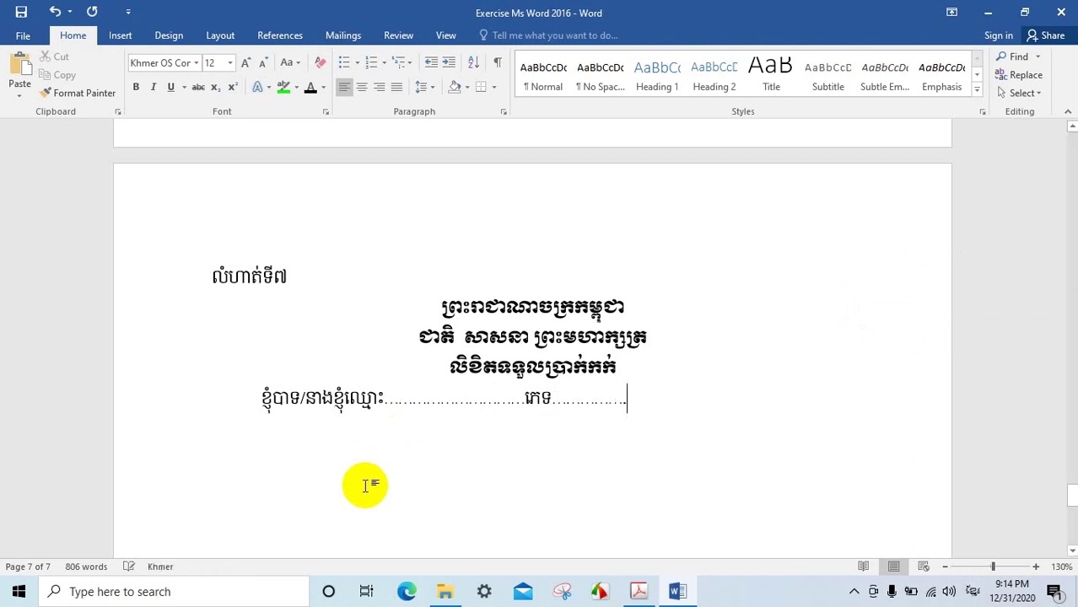
text(អាយុ)
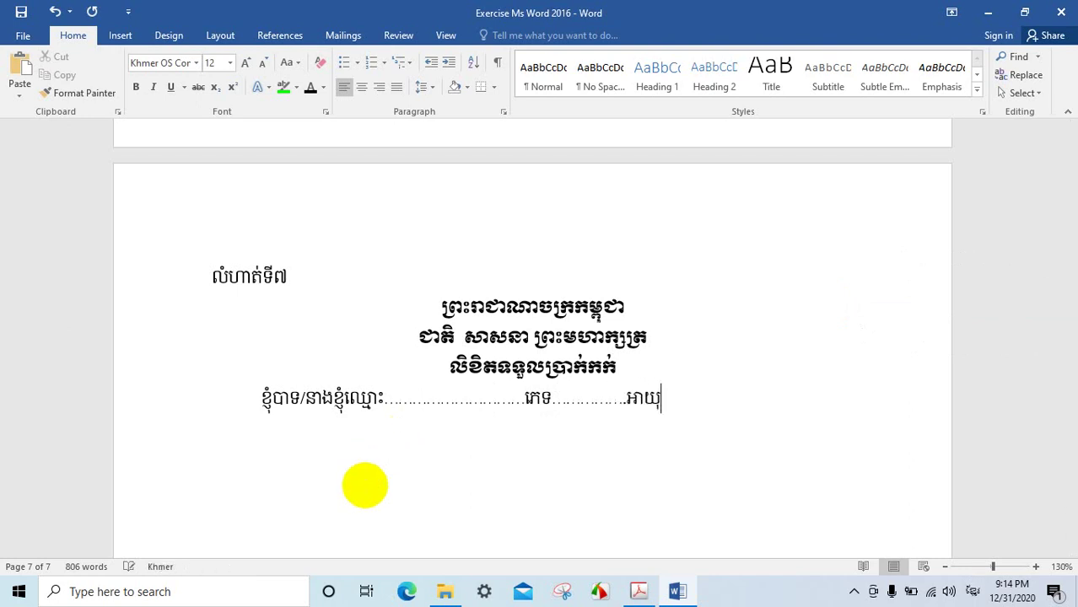
key(alt+shift)
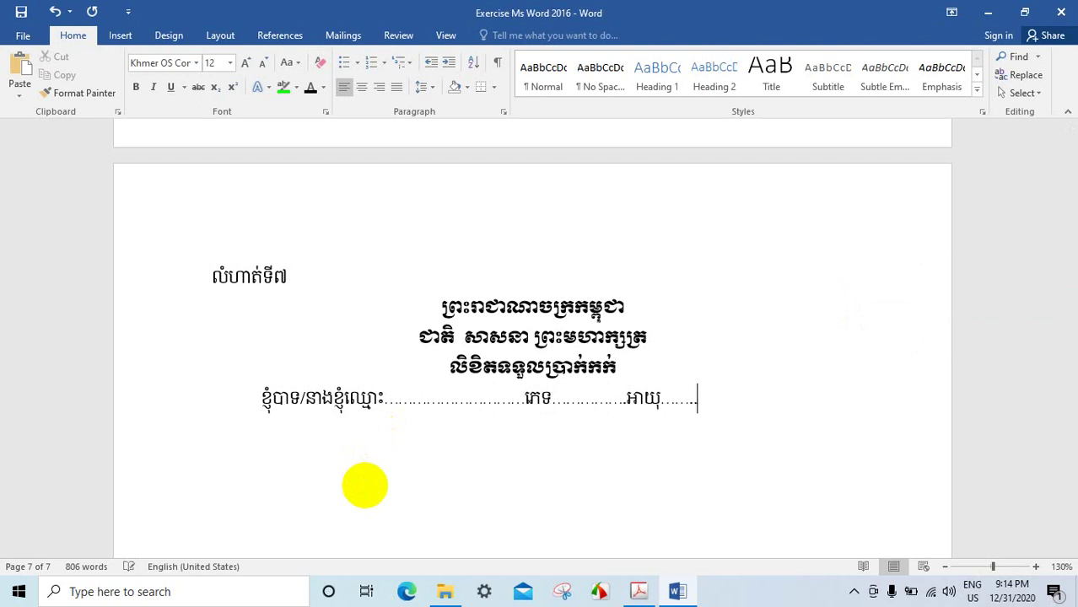
Step: Type មានអត្តសញ្ញាណប័ណ្ណលេខ after the age blank, checking the wording against the PDF
click(639, 592)
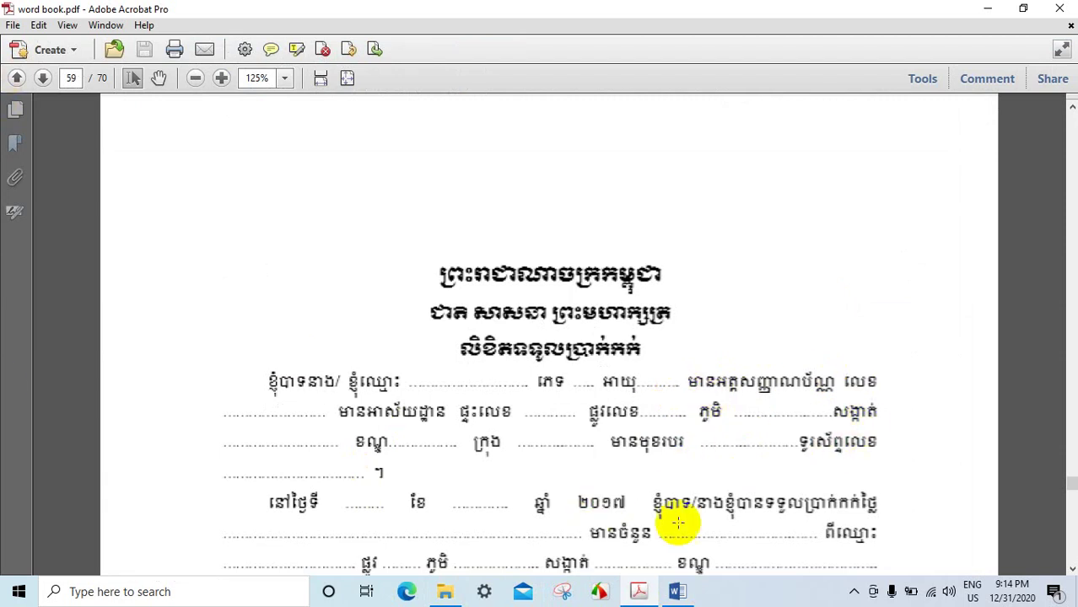
click(678, 592)
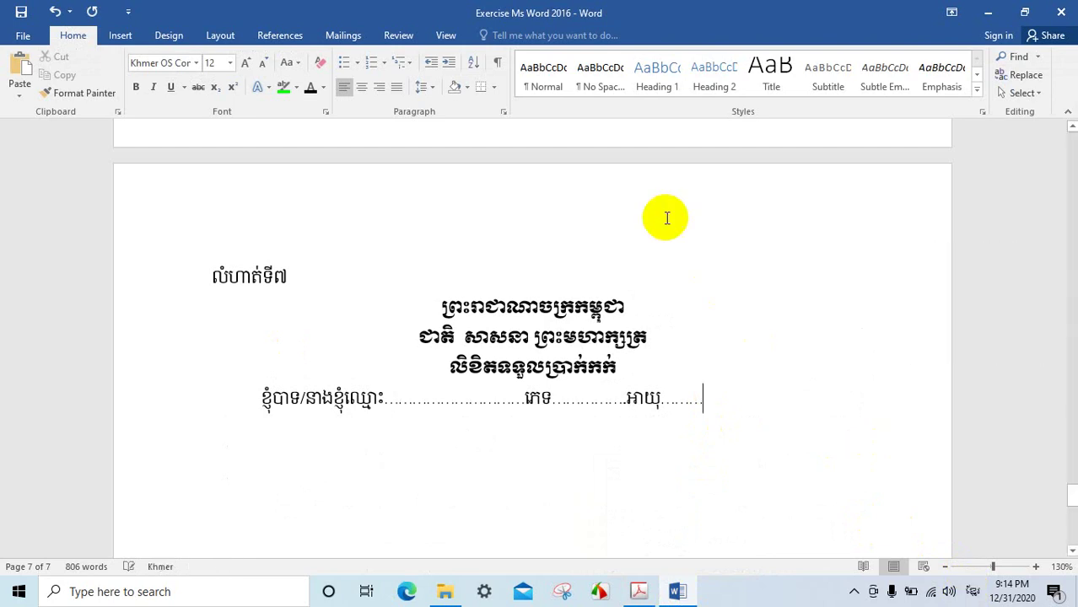
text(មានអត្តសញ្ញាណ)
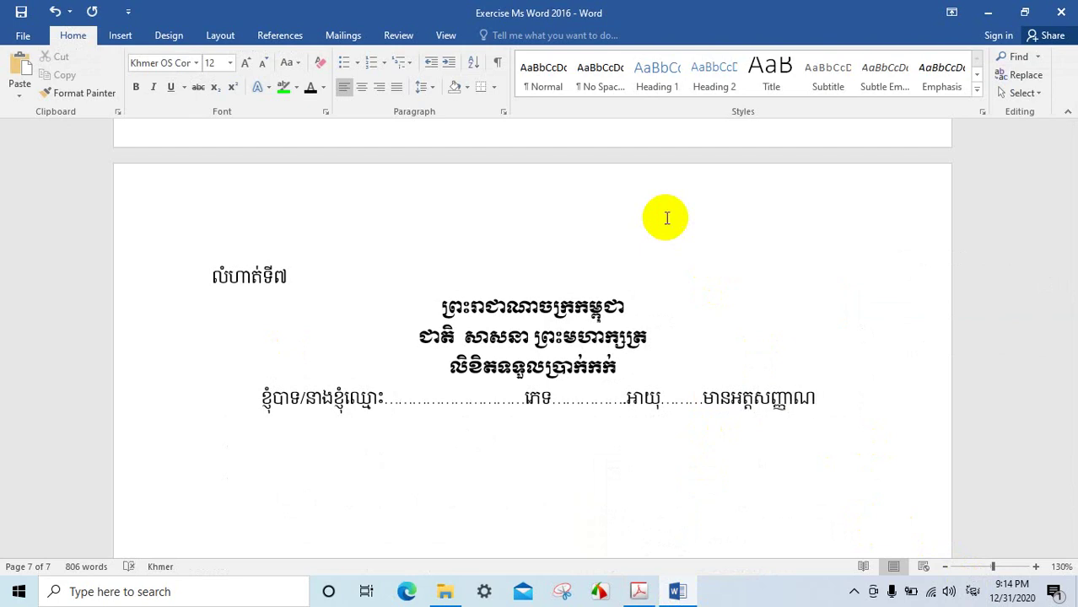
click(640, 592)
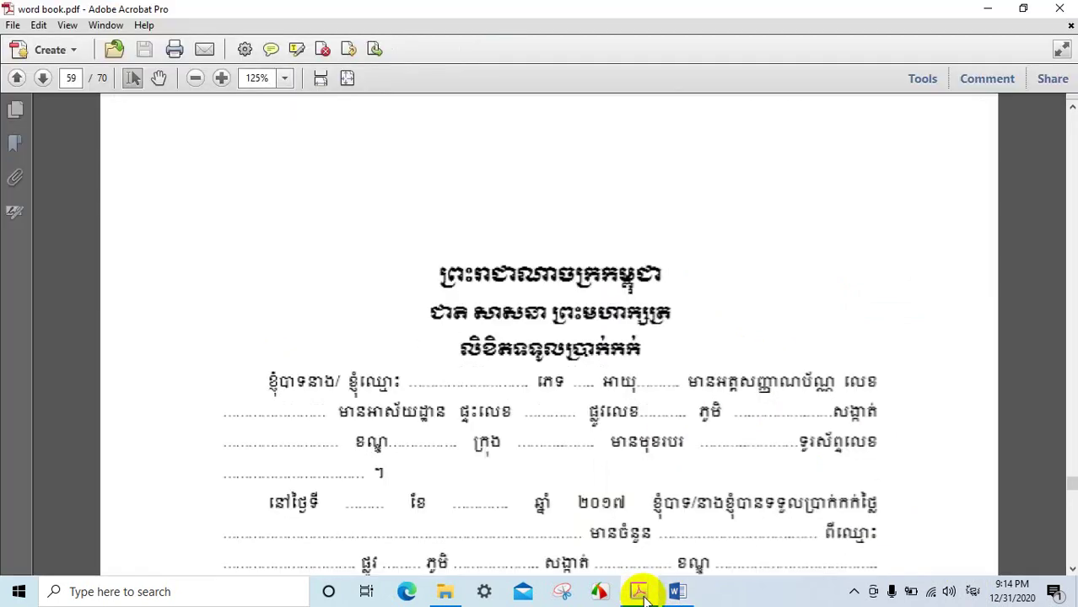
click(642, 593)
text(ប)
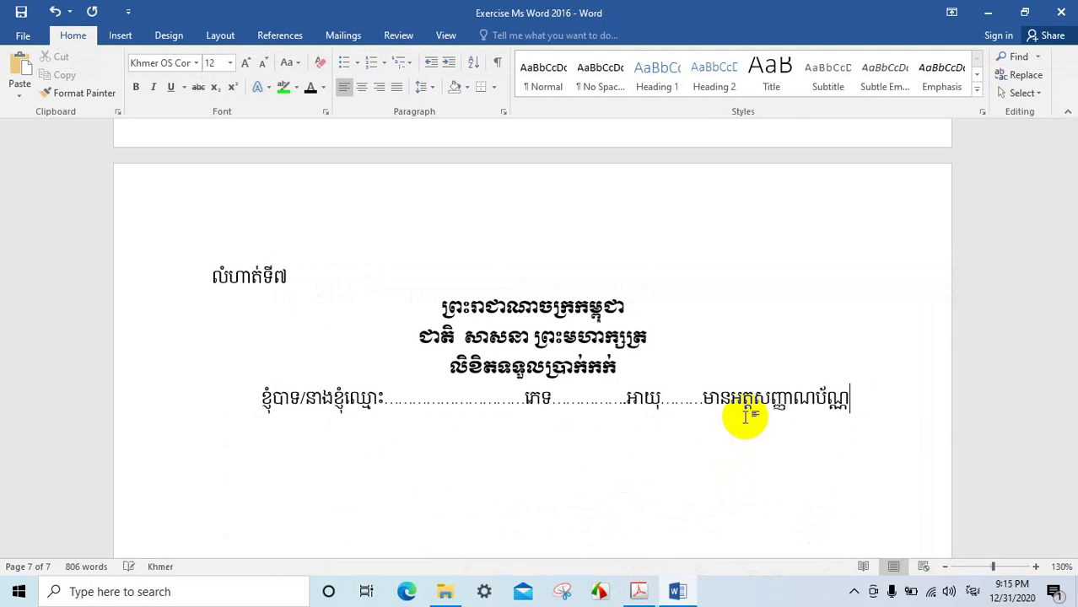
text(ល)
text(េខ)
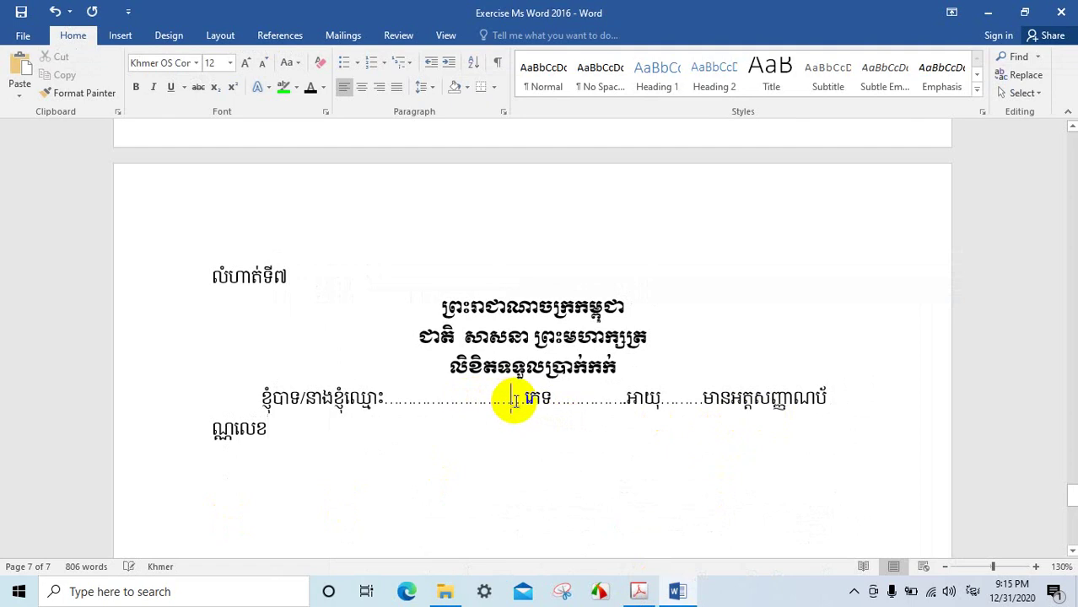
Step: Shorten the dotted blanks before the sex and age labels to match the PDF
key(BackSpace)
key(BackSpace)
key(BackSpace)
key(BackSpace)
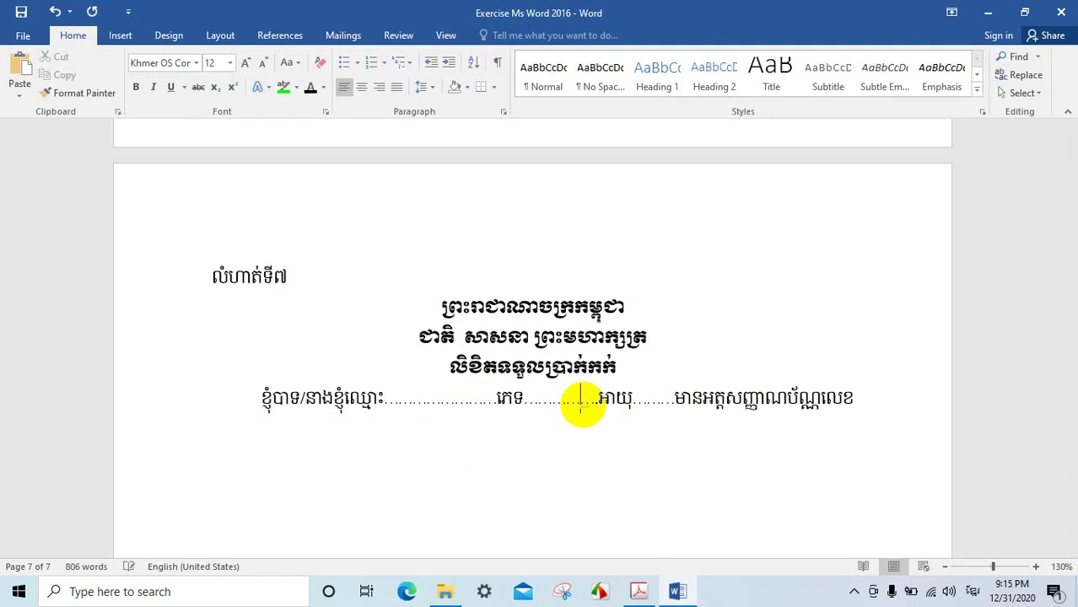
key(BackSpace)
key(BackSpace)
key(BackSpace)
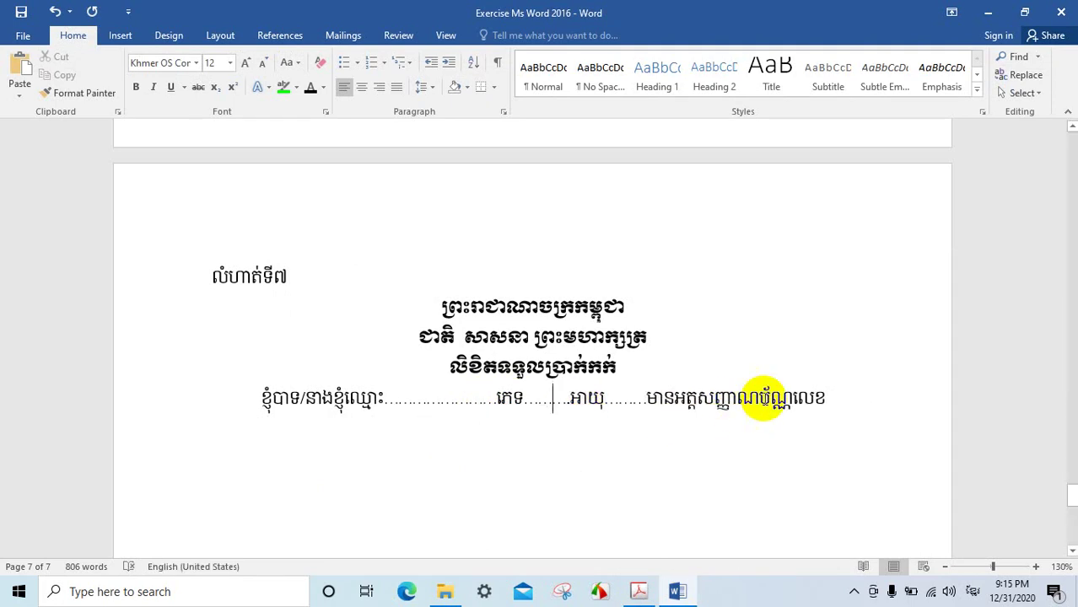
click(643, 592)
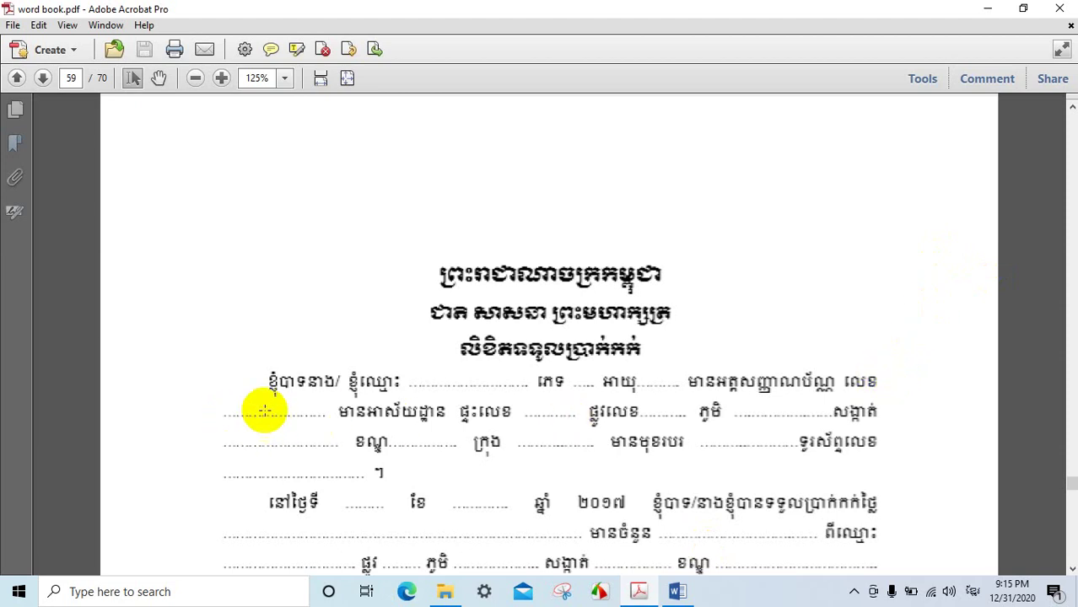
click(677, 592)
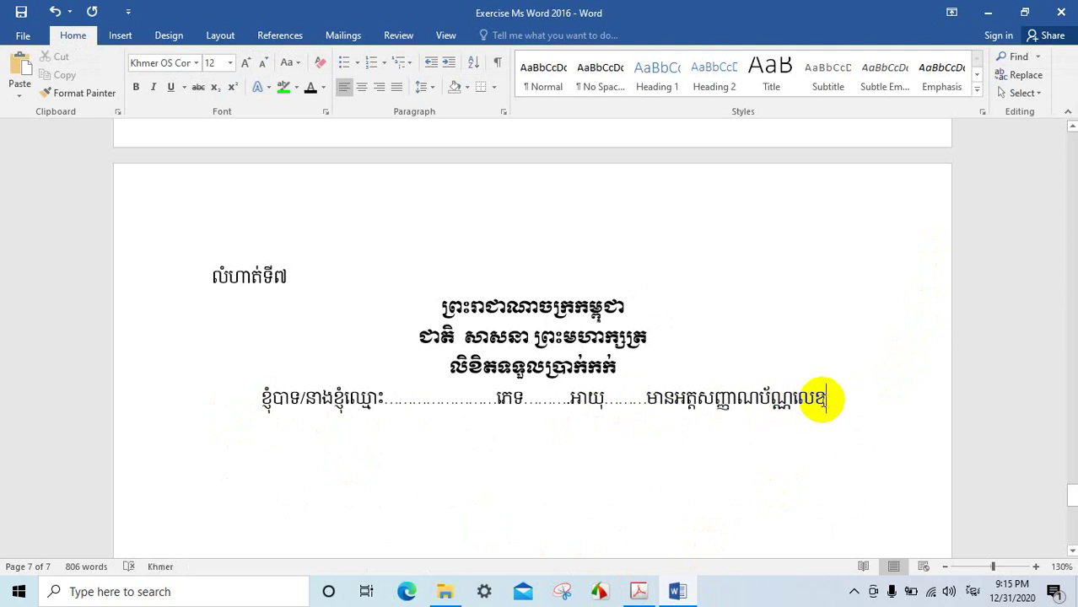
Step: Add a dotted number blank after លេខ and start a new line below
click(824, 398)
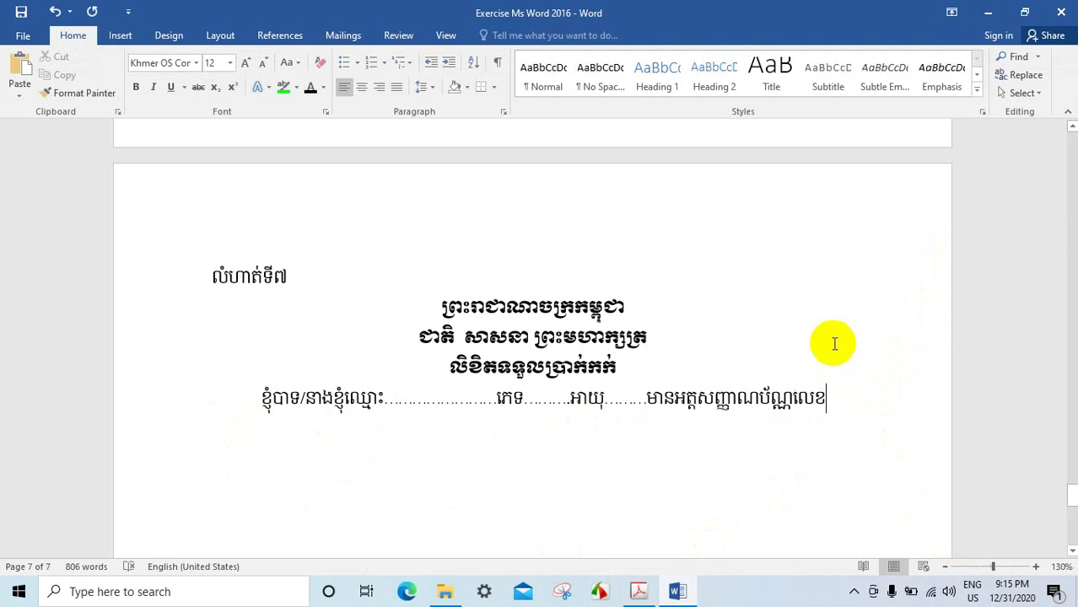
text(......)
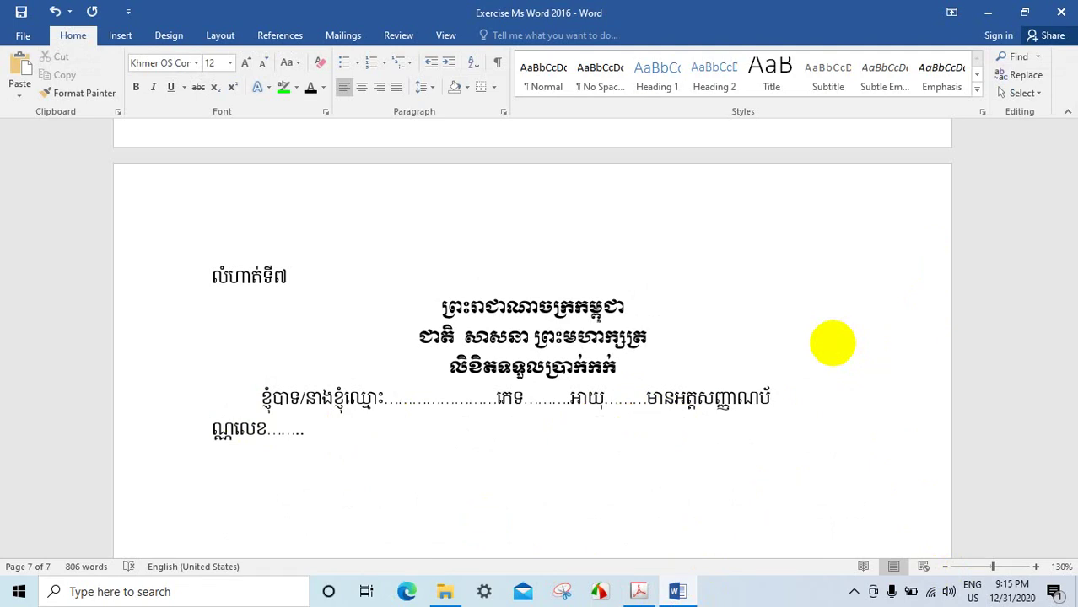
key(BackSpace)
key(BackSpace)
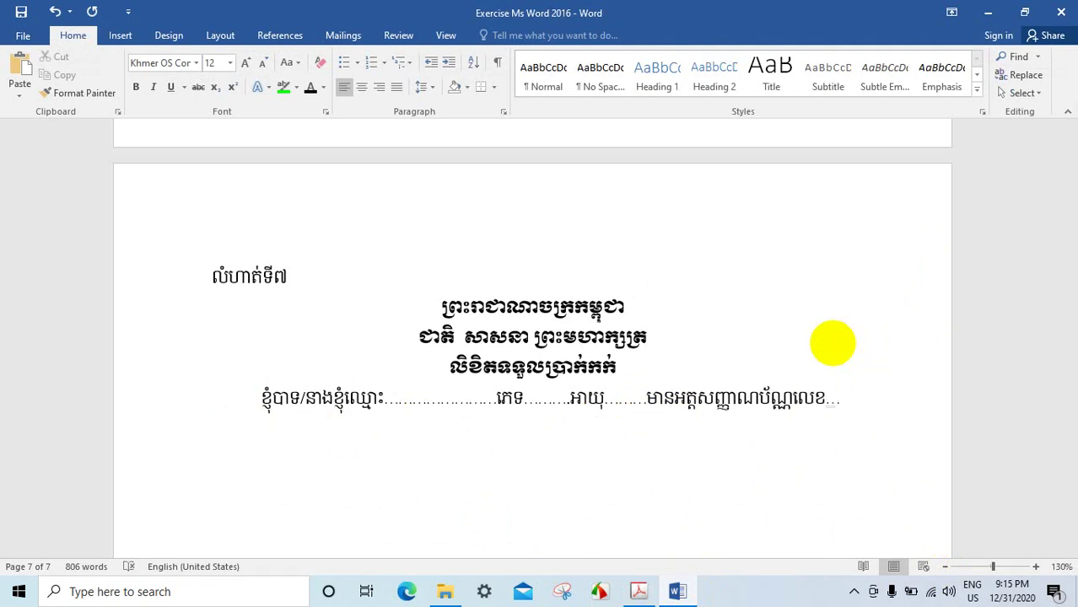
key(Return)
text(……………………)
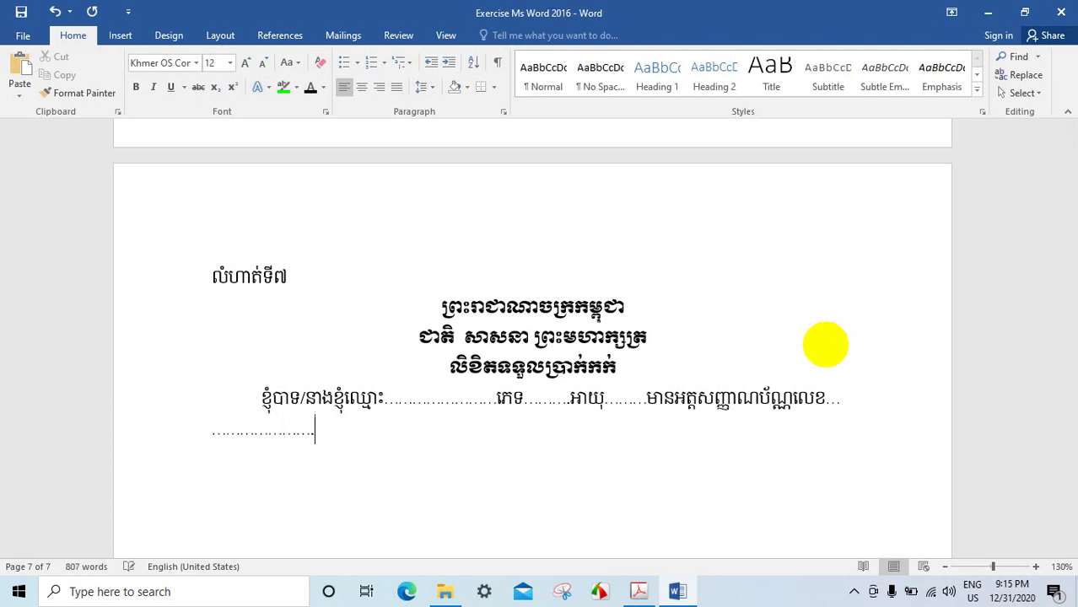
Step: Scroll the PDF down to the signature lines and back, comparing it with Word
click(638, 591)
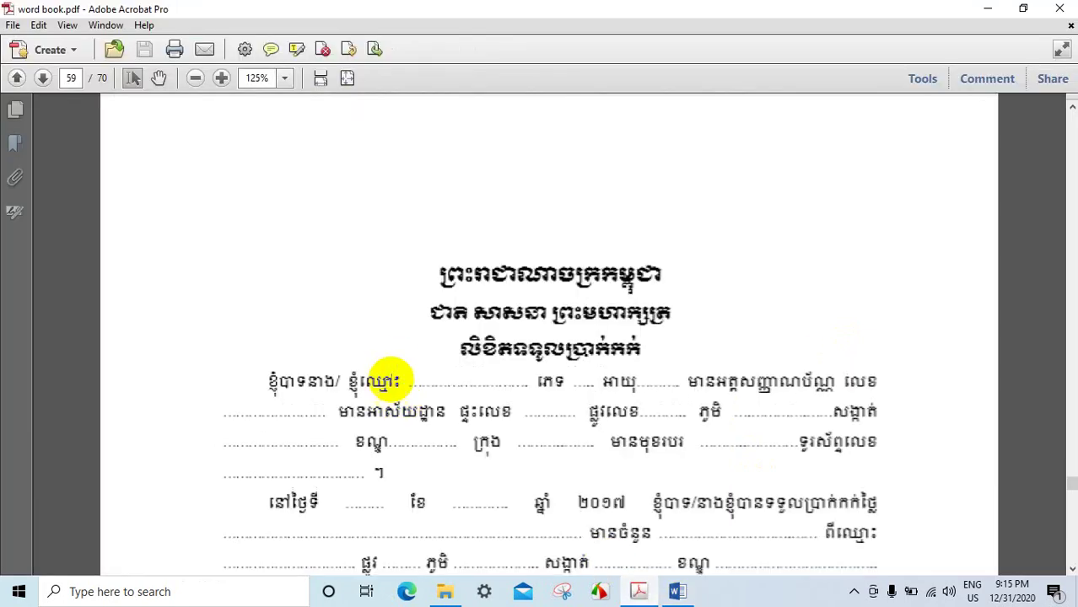
scroll(399, 413, down, 1)
scroll(356, 257, down, 1)
scroll(567, 373, down, 1)
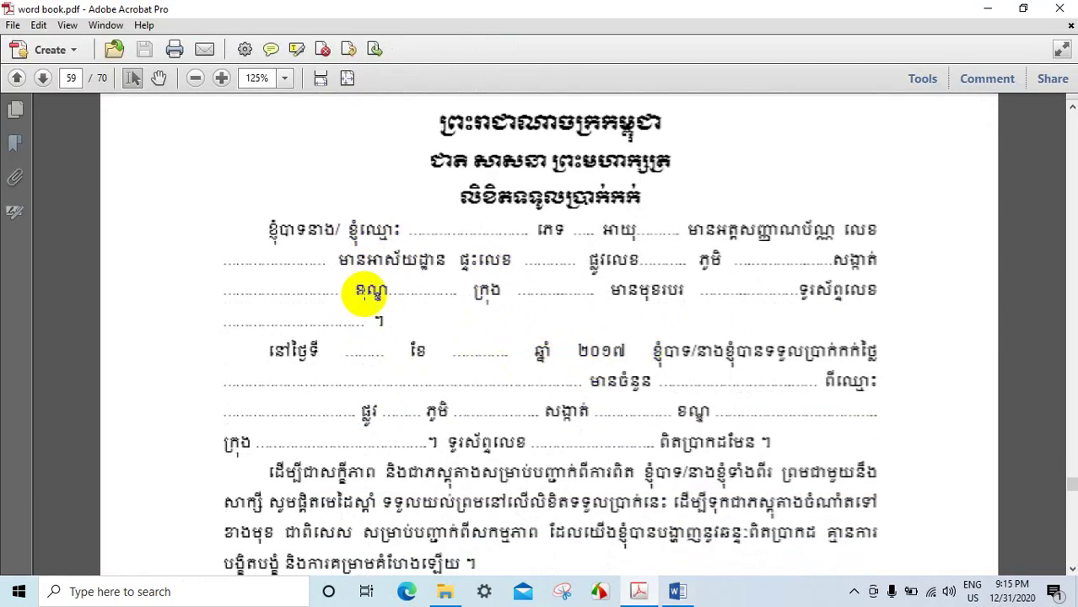
click(678, 593)
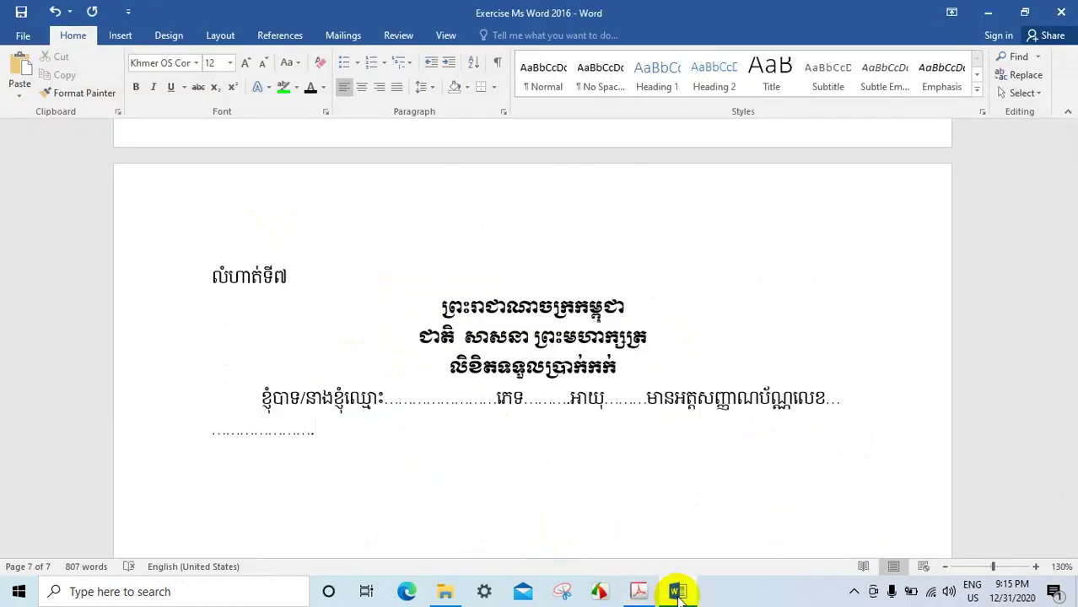
mouse_move(679, 595)
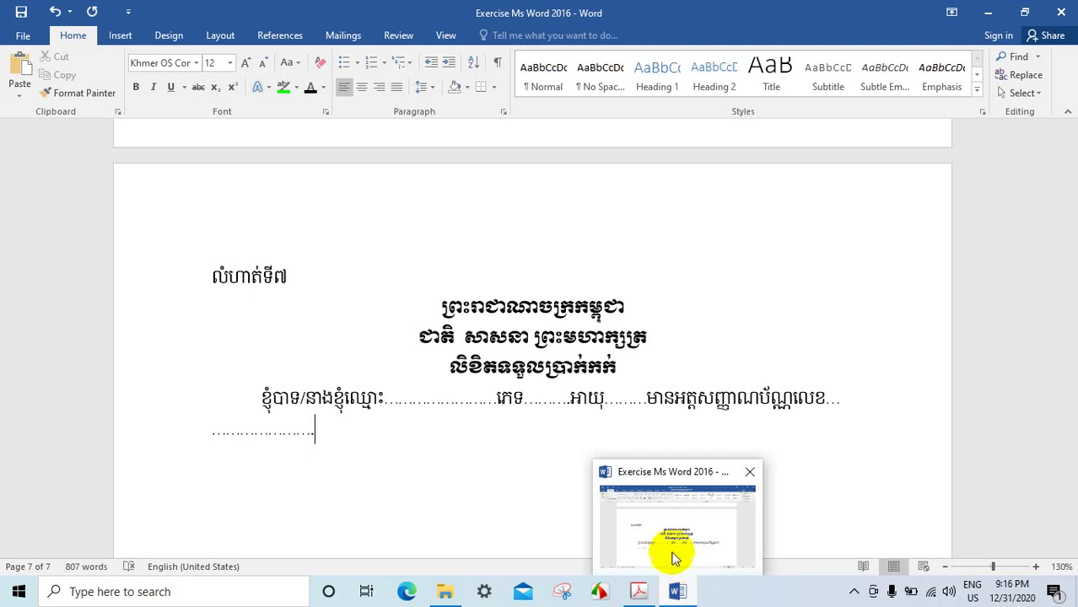
click(680, 594)
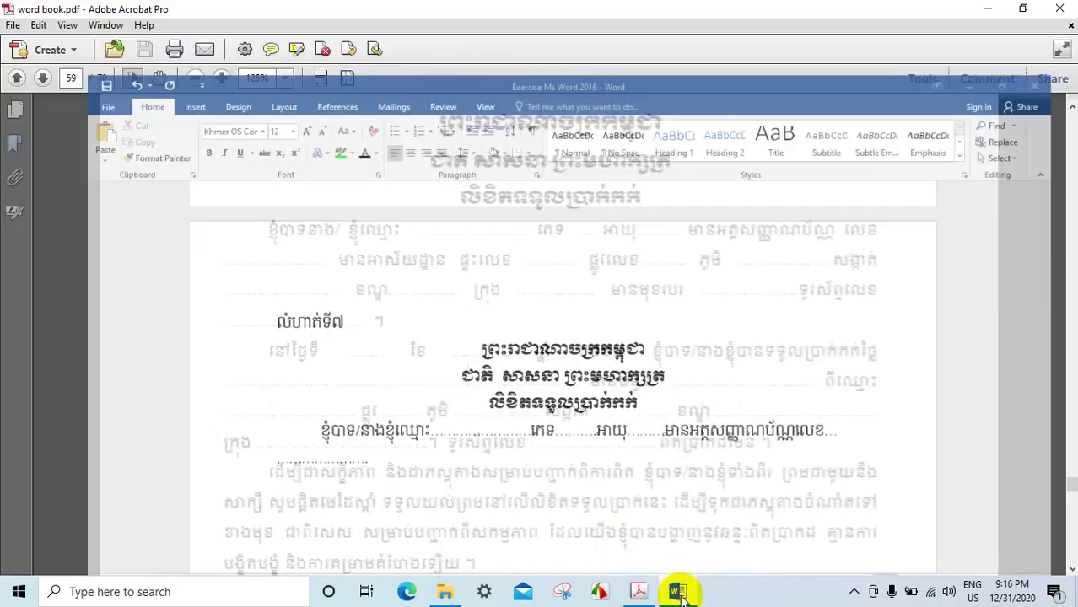
scroll(522, 428, down, 5)
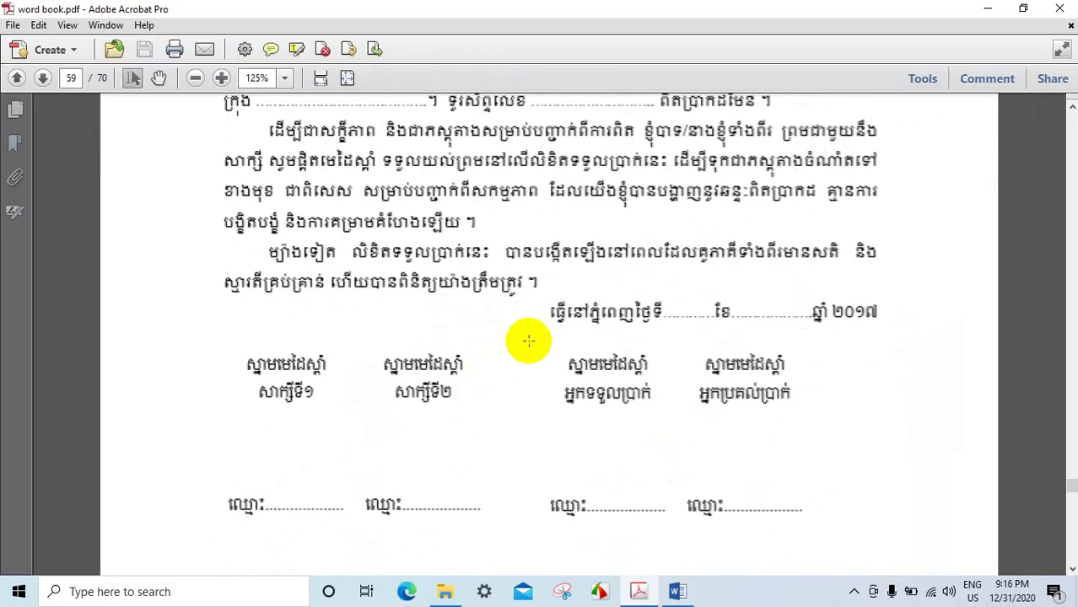
scroll(501, 336, up, 3)
scroll(291, 282, up, 2)
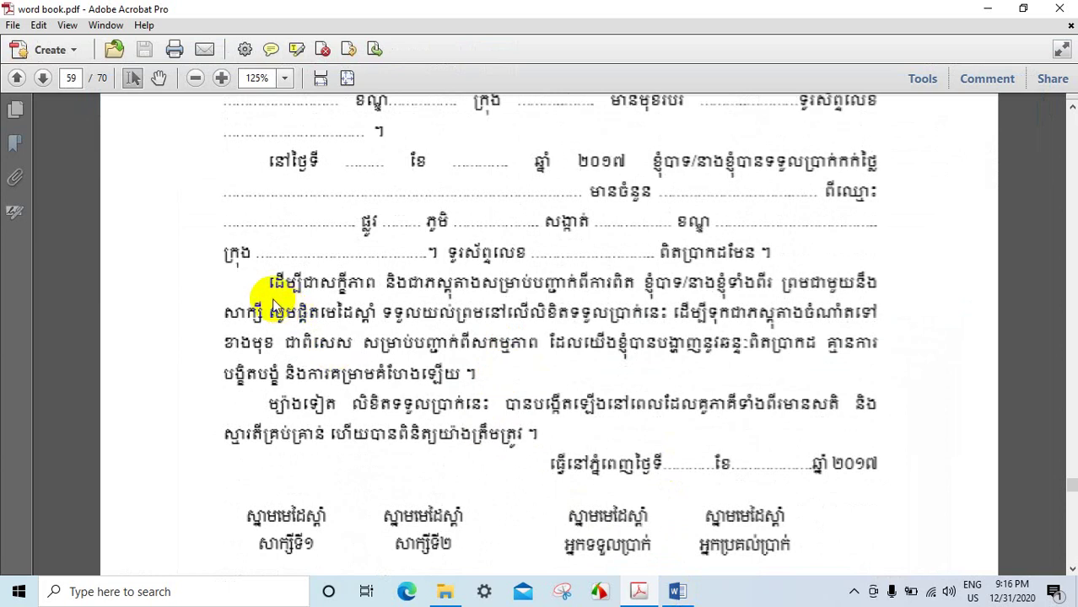
scroll(272, 241, up, 2)
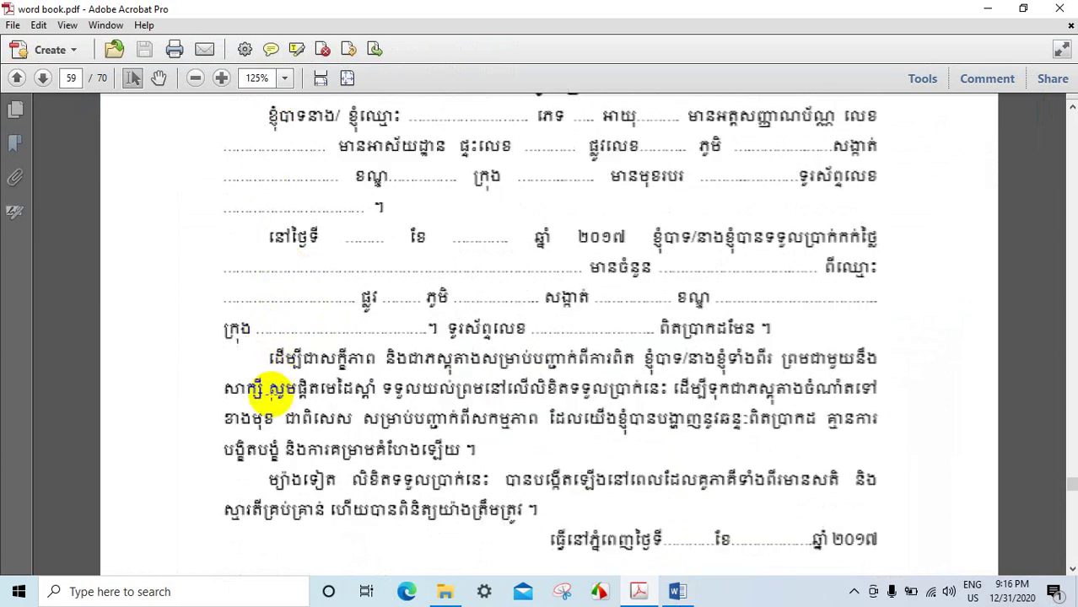
Step: Minimize both Word and Acrobat to show the Windows desktop
click(675, 594)
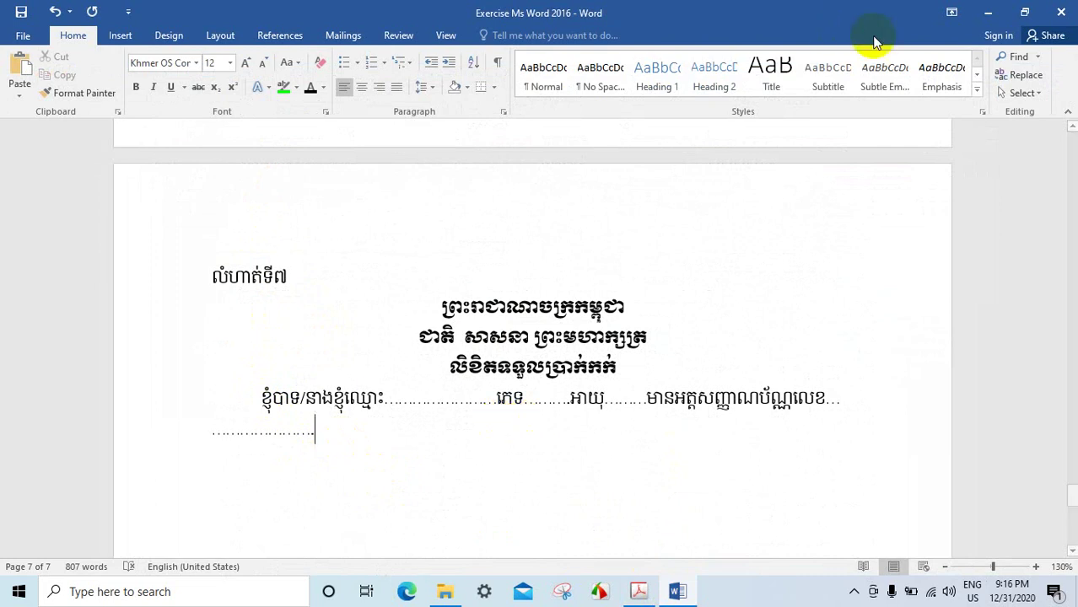
click(994, 18)
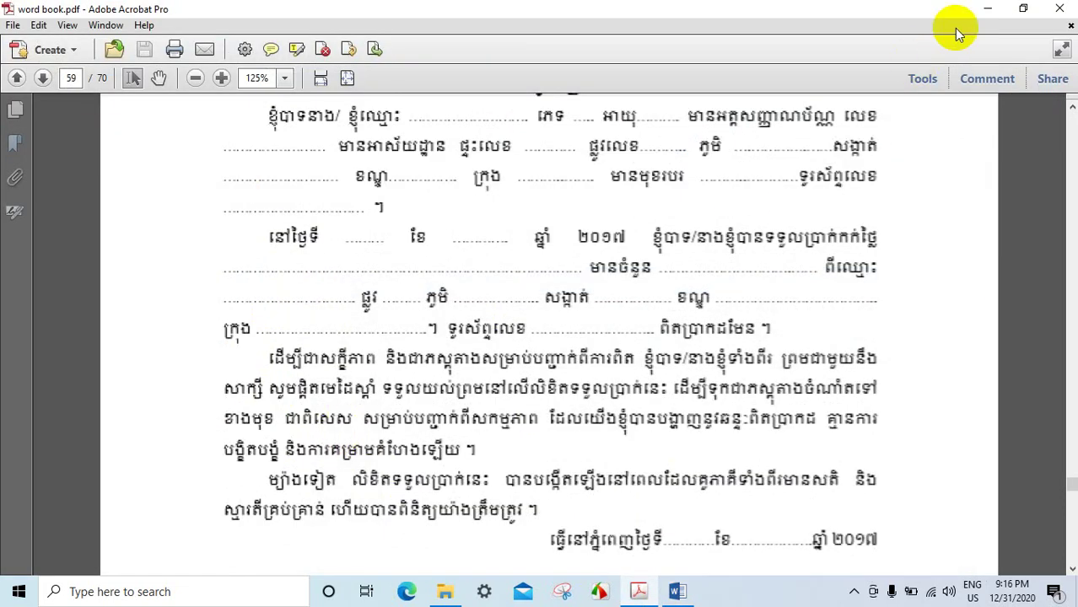
click(986, 12)
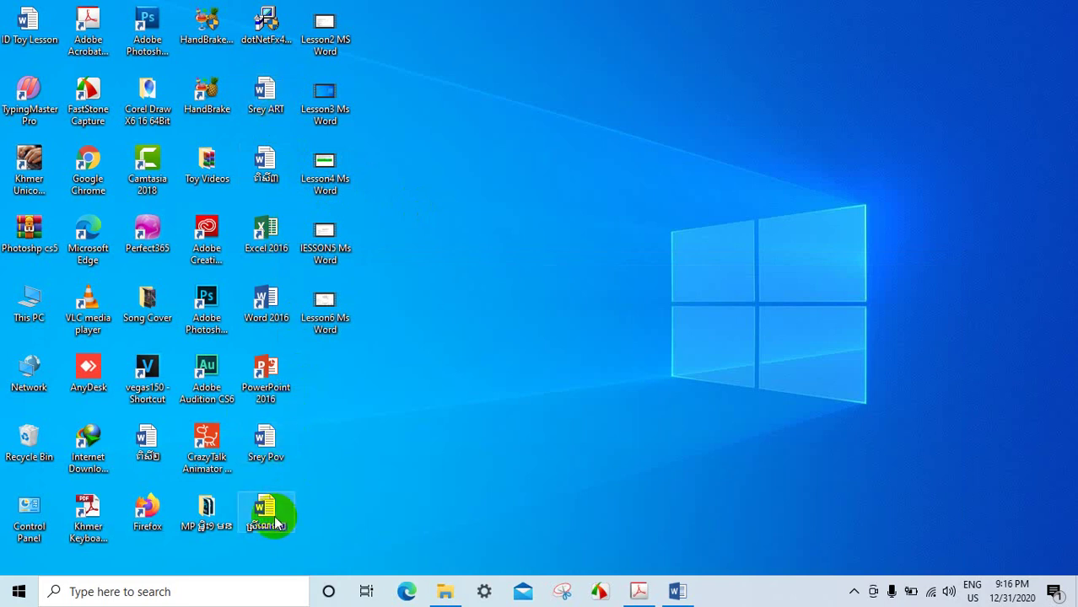
Step: Copy the receipt's body paragraphs from the saved Word document and paste them into Exercise Ms Word 2016
double_click(275, 523)
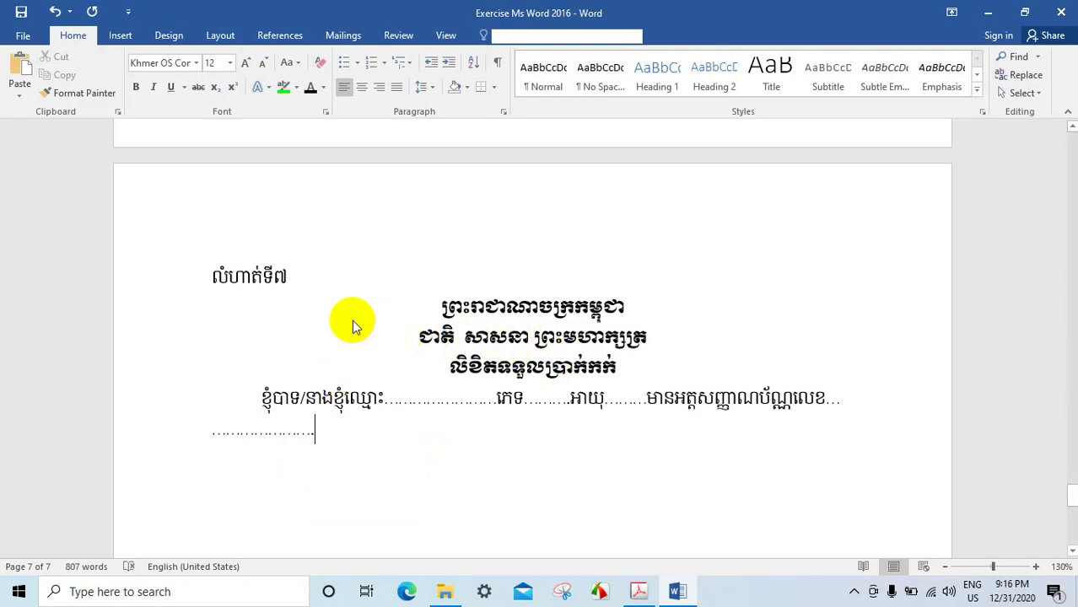
scroll(363, 363, down, 2)
scroll(365, 369, down, 8)
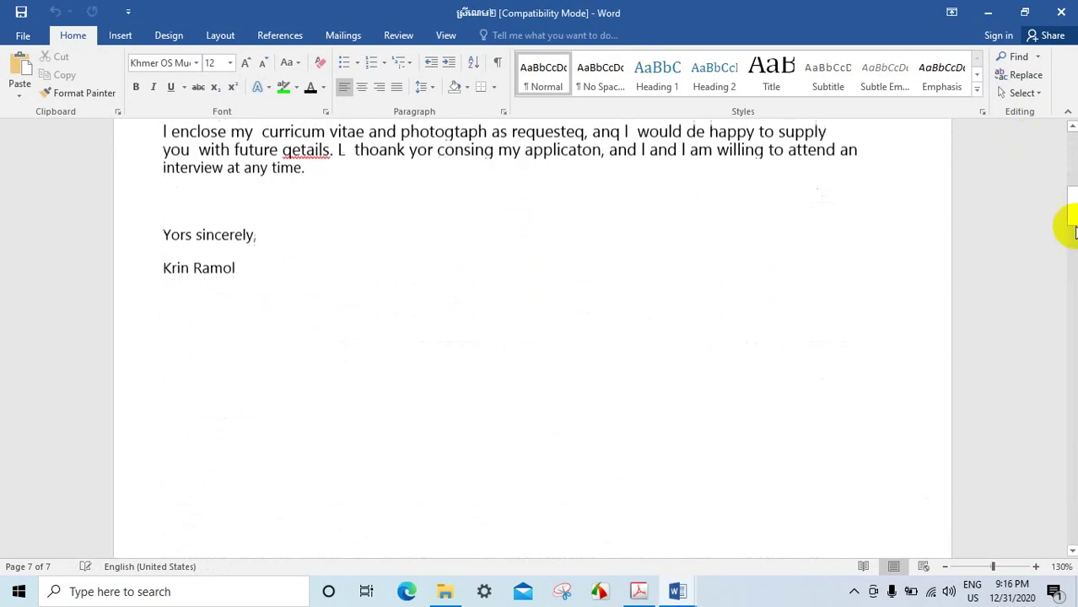
drag(1070, 274, 1072, 421)
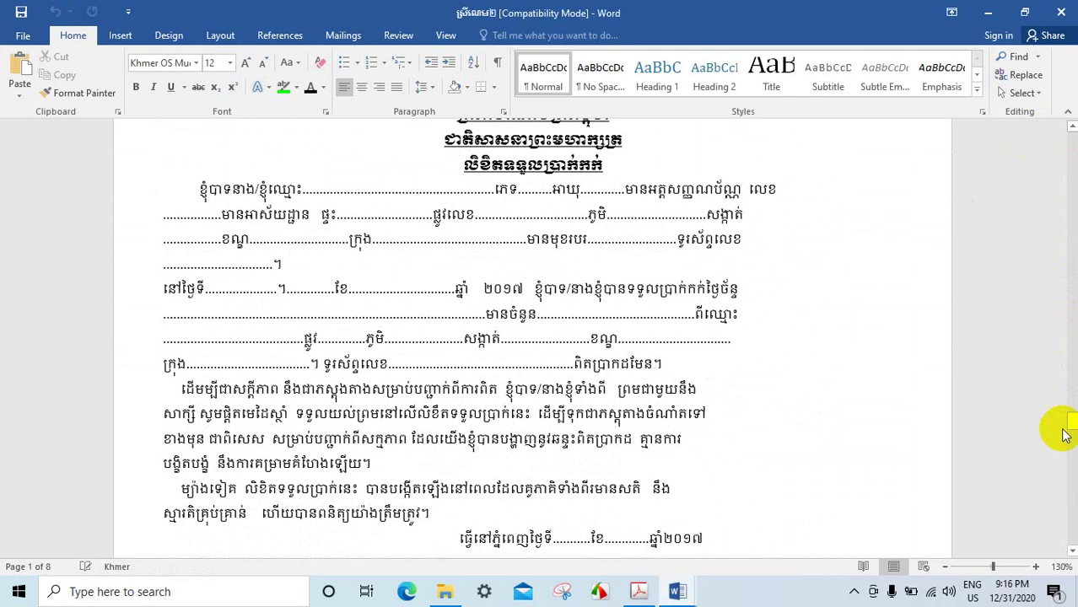
scroll(639, 507, down, 1)
scroll(639, 507, down, 2)
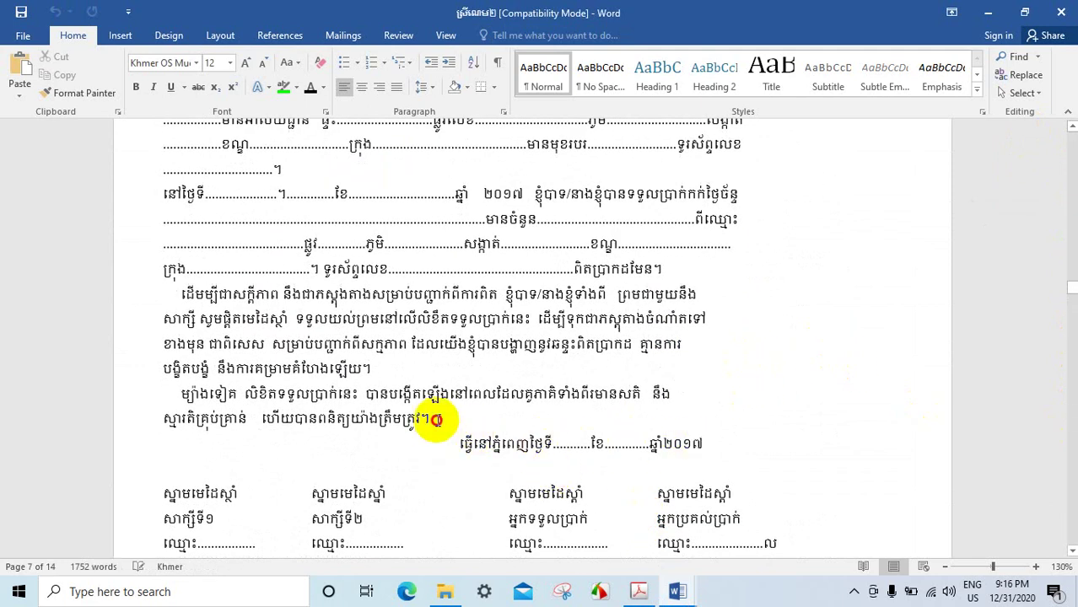
mouse_move(435, 421)
mouse_down()
mouse_move(153, 96)
mouse_move(187, 374)
mouse_move(224, 404)
mouse_up()
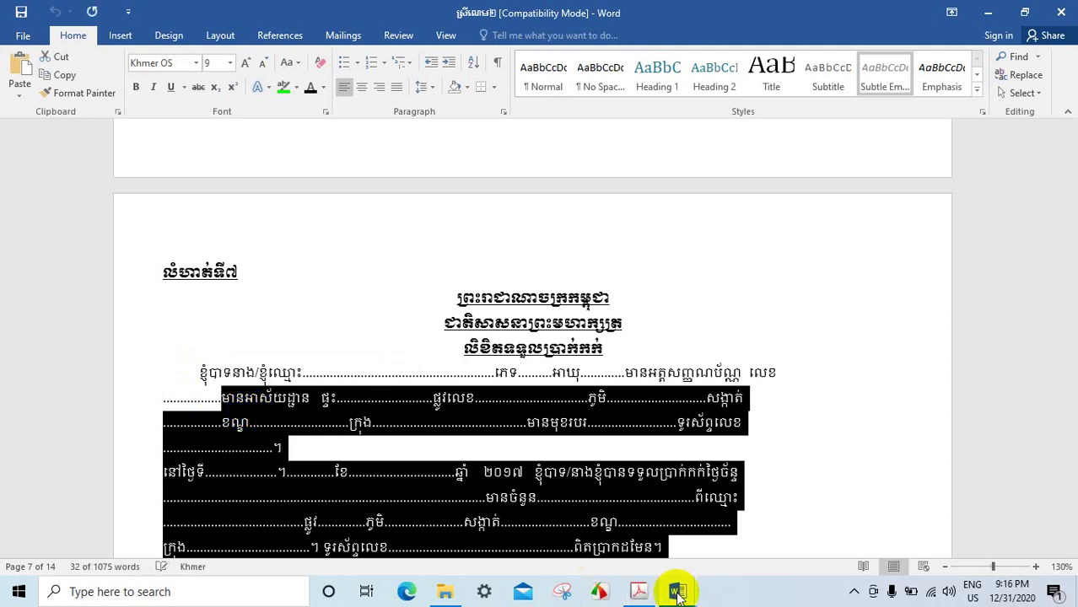
mouse_move(679, 587)
click(610, 524)
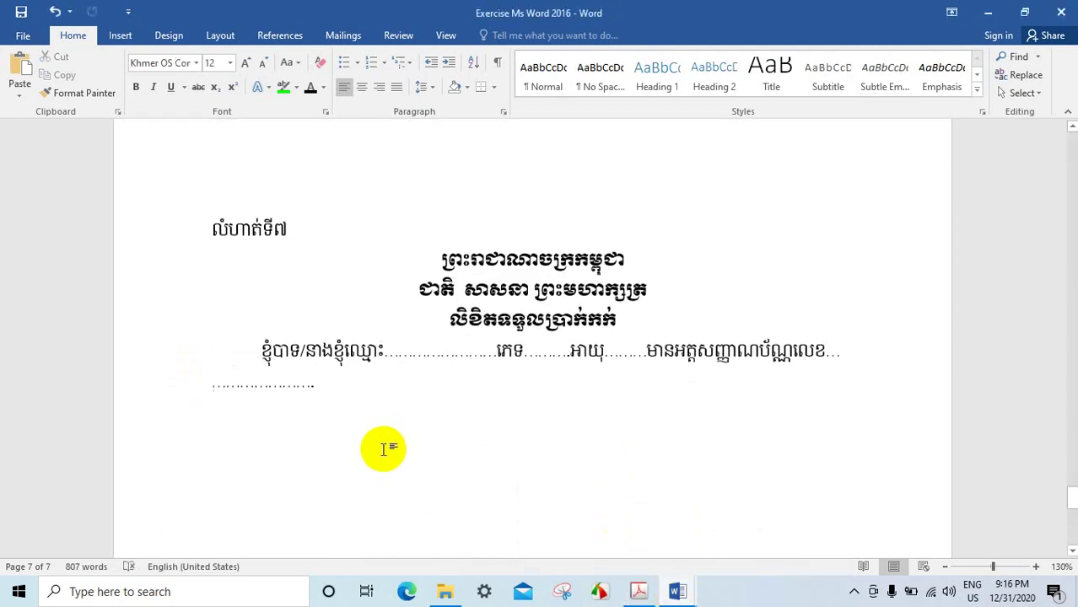
key(ctrl+v)
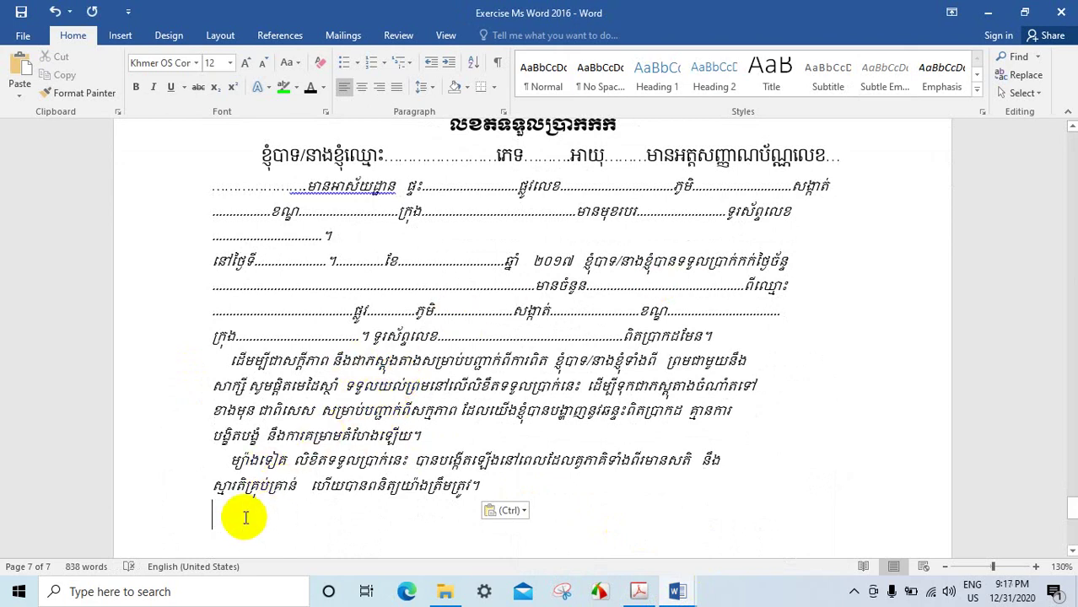
Step: Set the pasted body text to Khmer OS Content, upright rather than italic
mouse_move(221, 506)
mouse_down()
mouse_move(192, 232)
mouse_move(210, 177)
mouse_up()
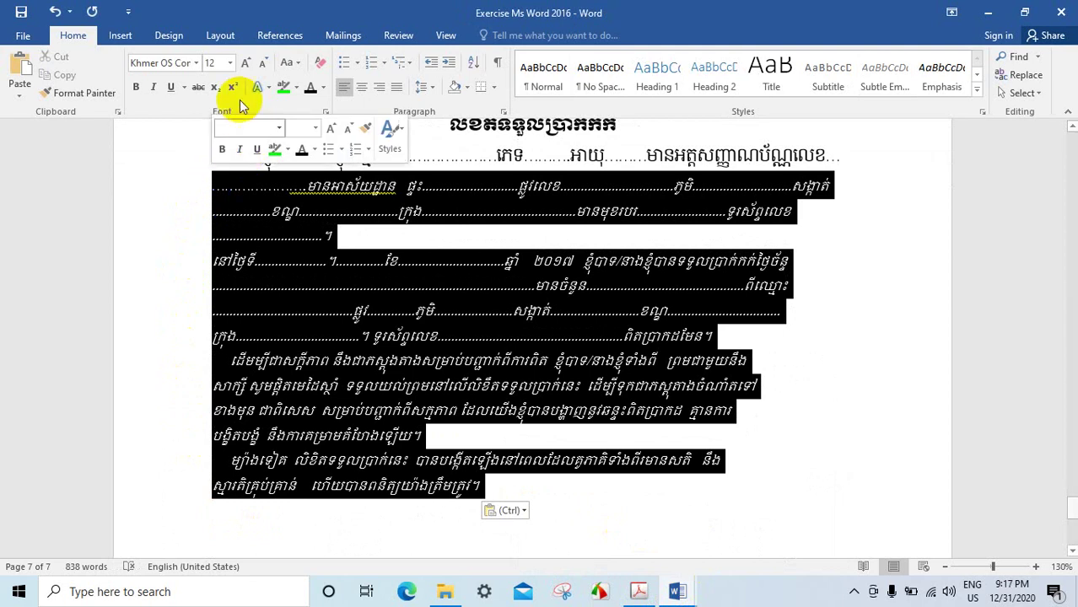
click(197, 64)
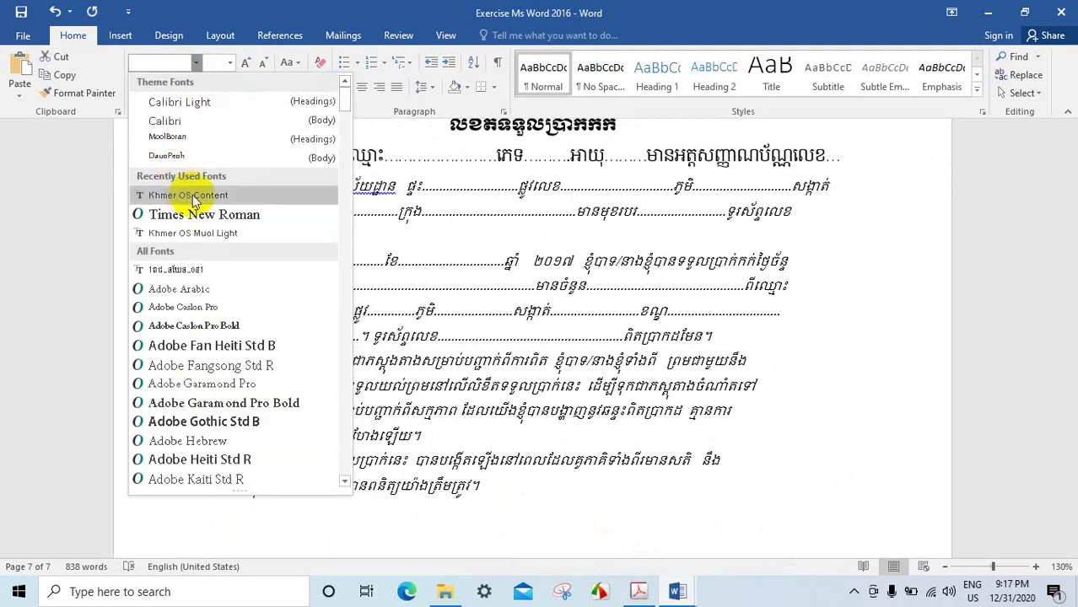
click(103, 192)
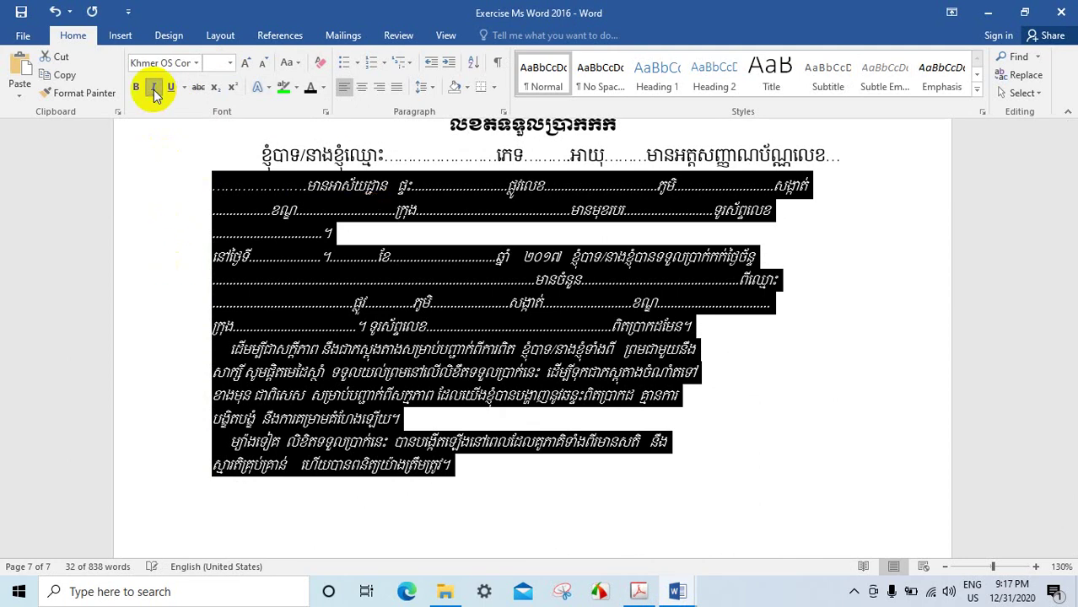
click(153, 89)
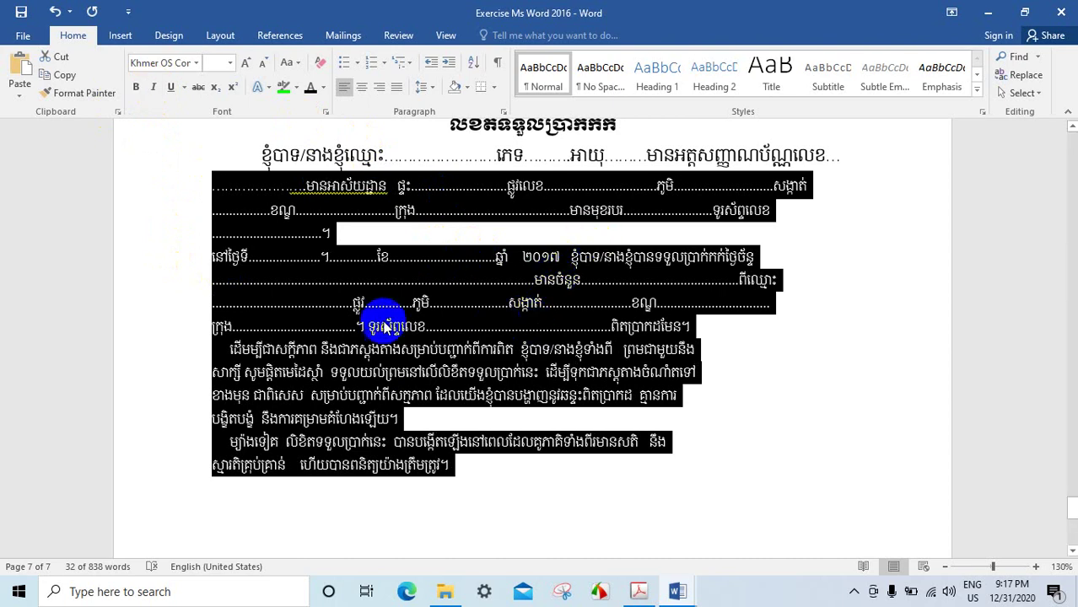
click(151, 89)
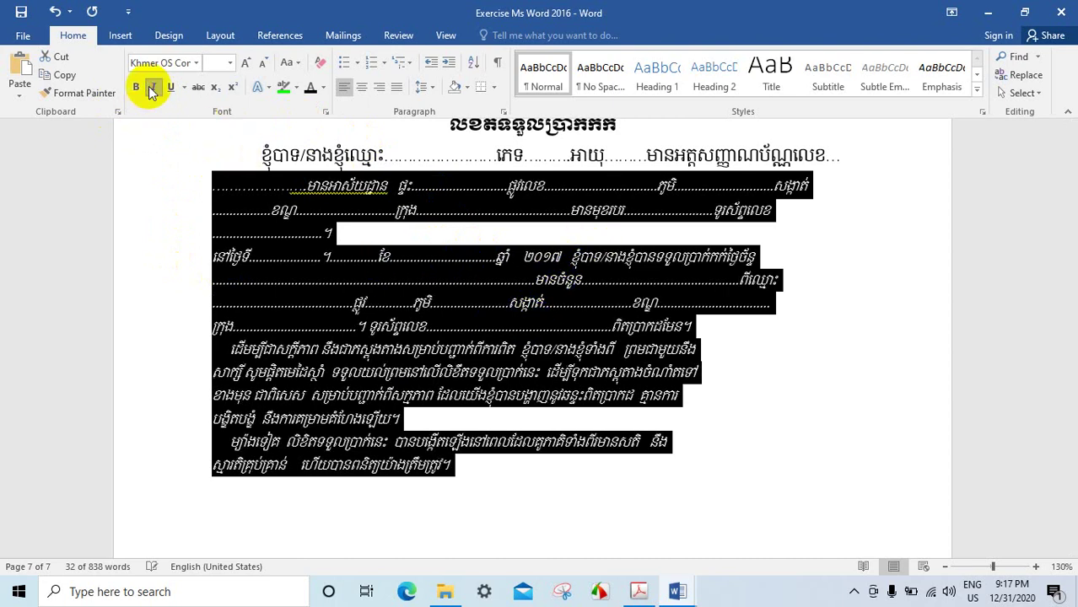
click(152, 90)
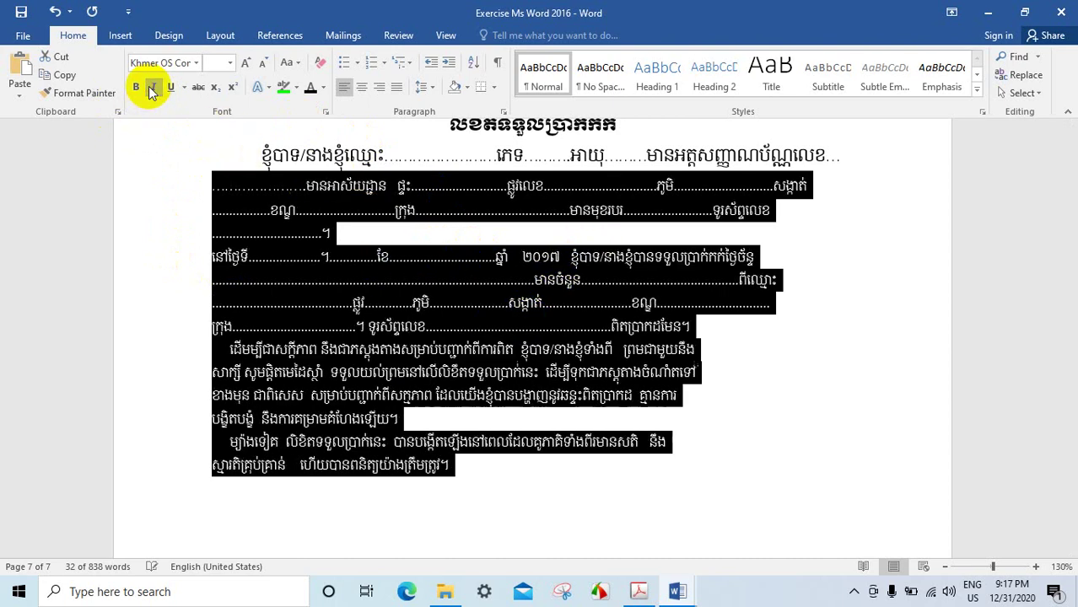
Step: Change the selected form lines to font size 12
click(229, 62)
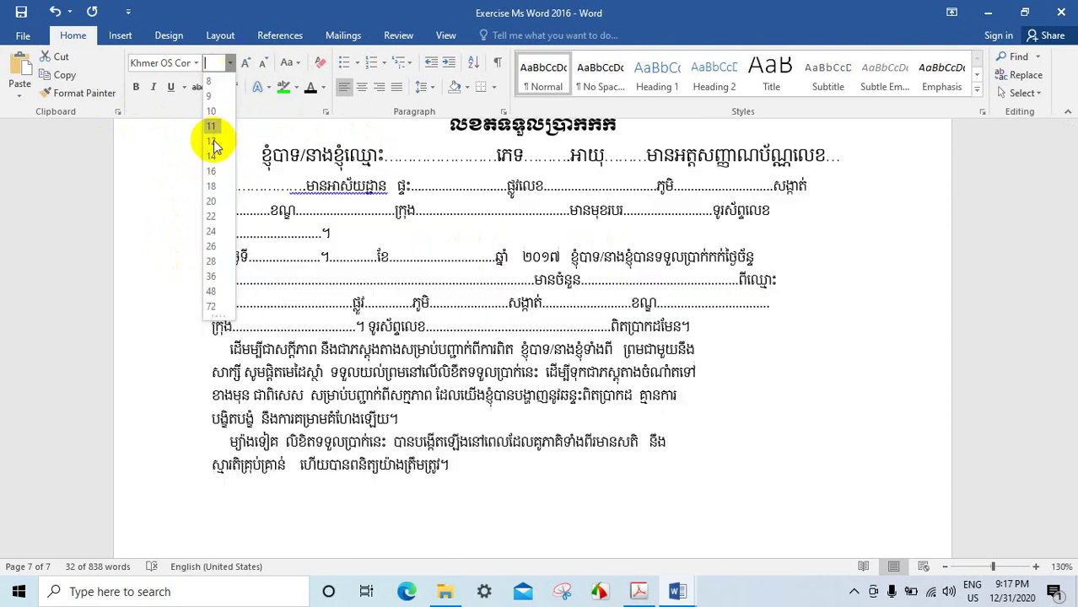
text(12)
key(Return)
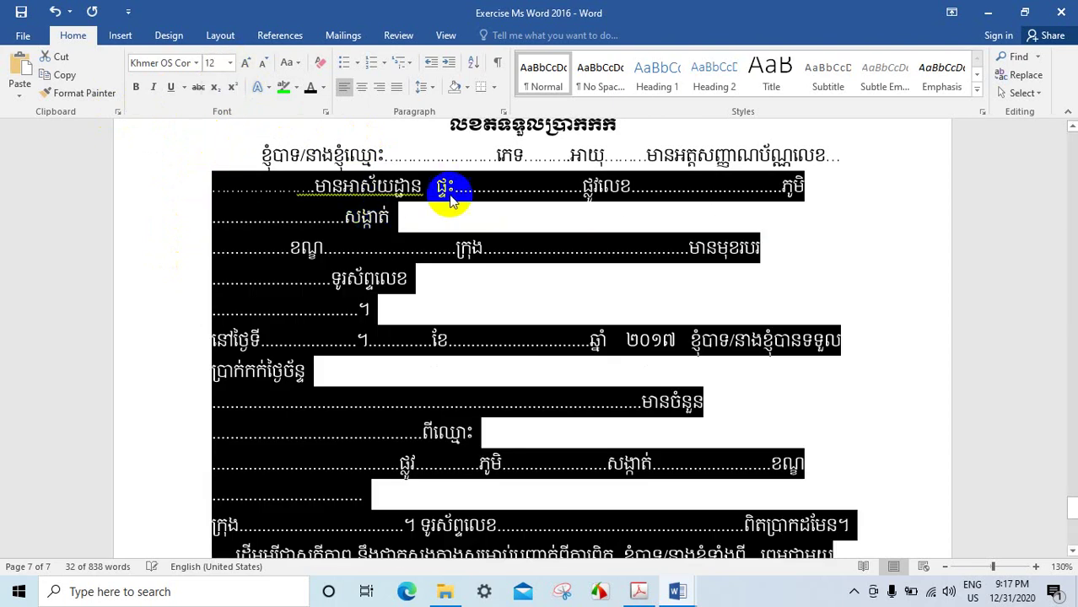
click(450, 194)
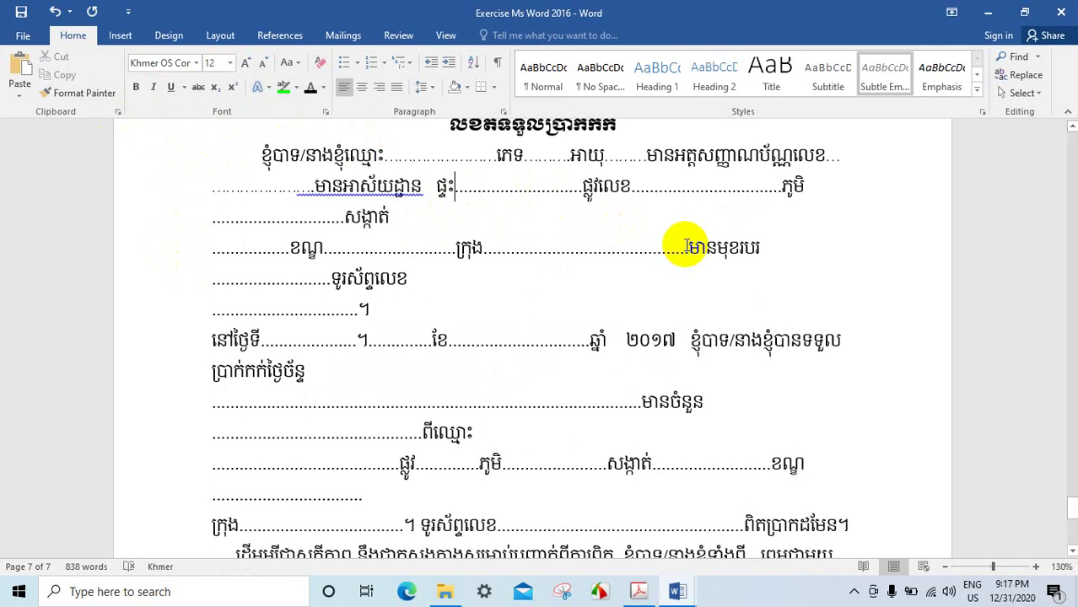
Step: Rejoin the wrapped dotted blanks onto the phone number, សង្កាត់ and ក្រុង lines
scroll(681, 270, down, 2)
scroll(685, 270, down, 3)
scroll(534, 329, down, 1)
scroll(523, 332, up, 2)
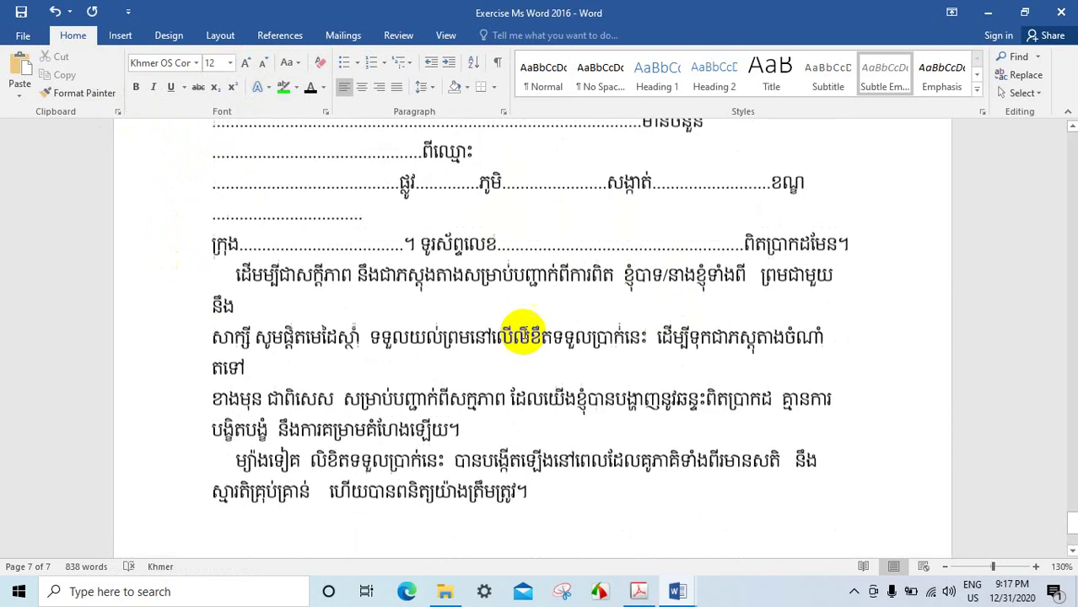
scroll(649, 241, up, 3)
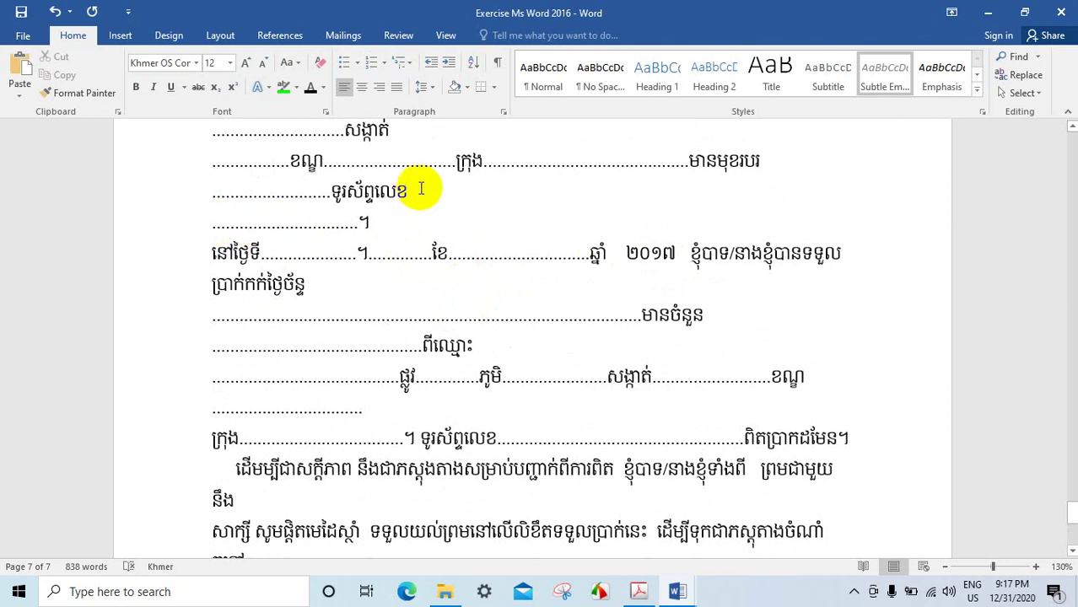
click(210, 226)
key(BackSpace)
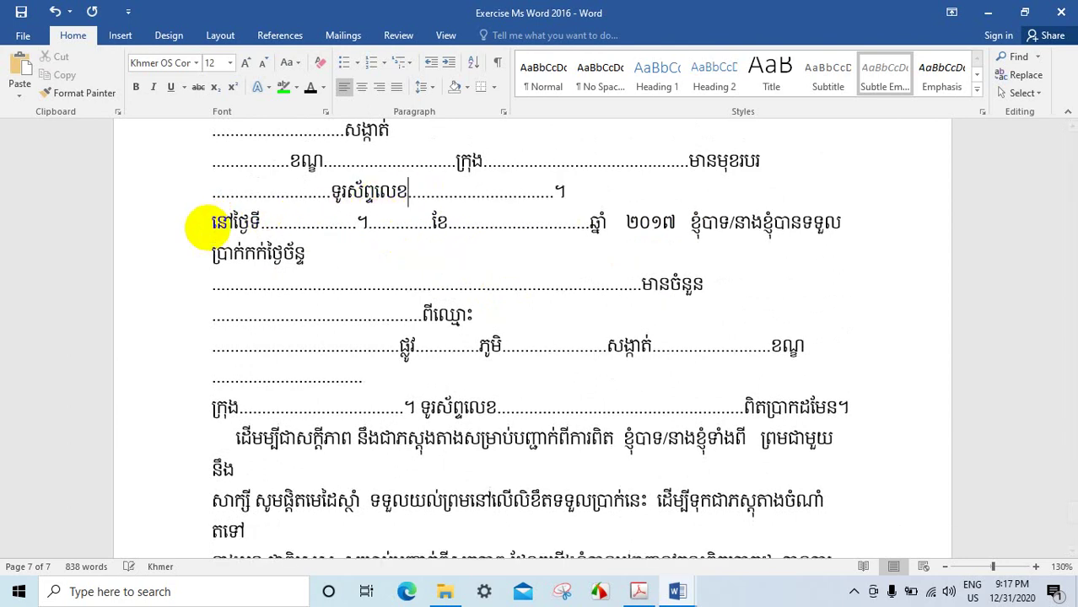
scroll(355, 236, up, 1)
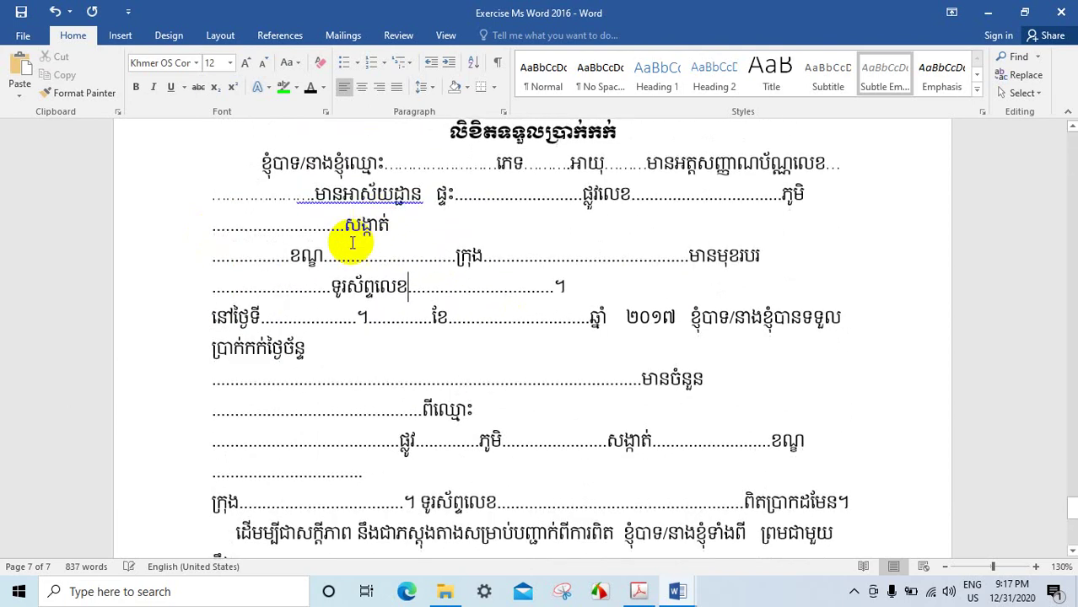
click(210, 259)
key(BackSpace)
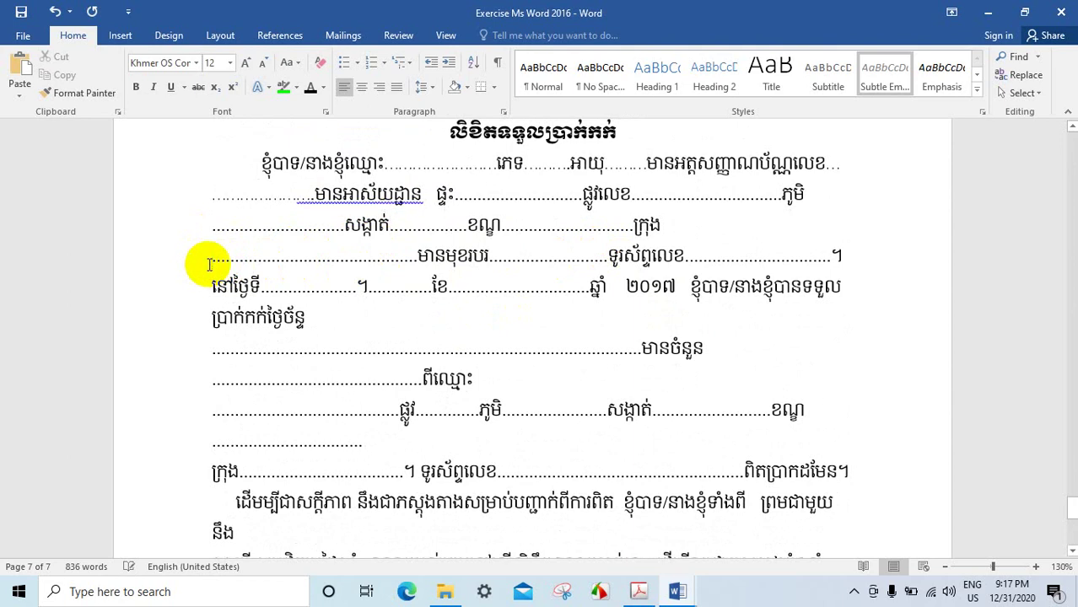
click(211, 258)
key(BackSpace)
text(ង)
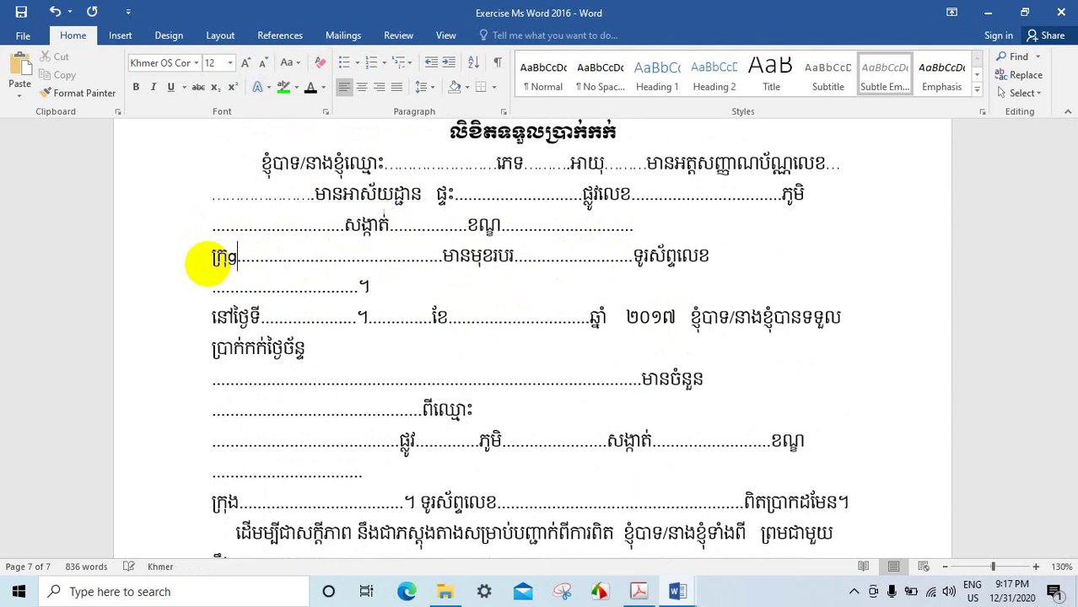
key(BackSpace)
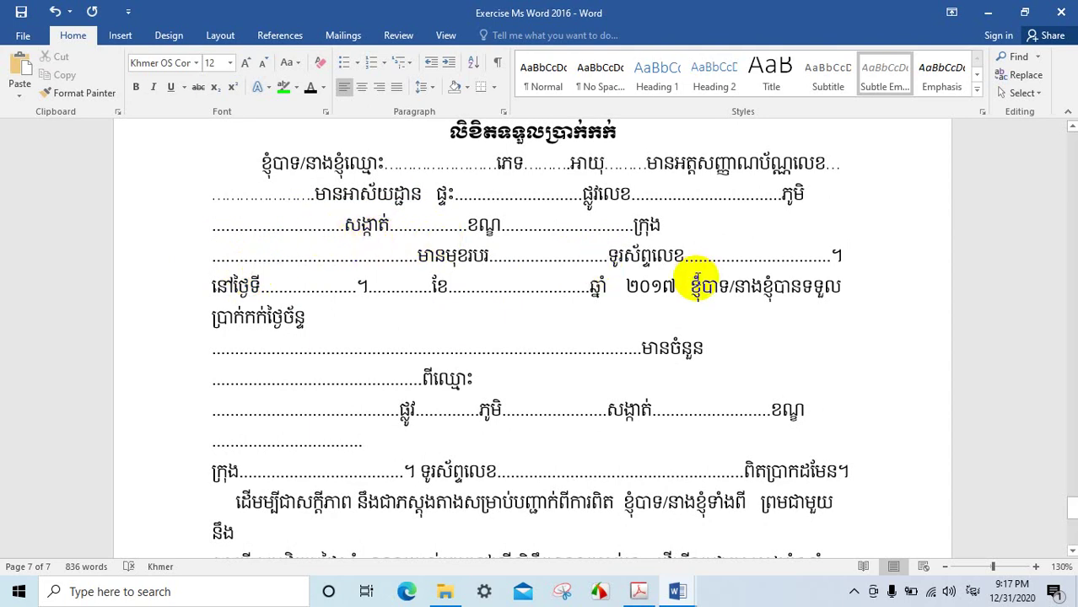
Step: Join the dotted blank onto the ថ្ងៃច័ន្ទ line, delete extra dots before ពីឈ្មោះ, and rejoin its blank
scroll(697, 283, down, 1)
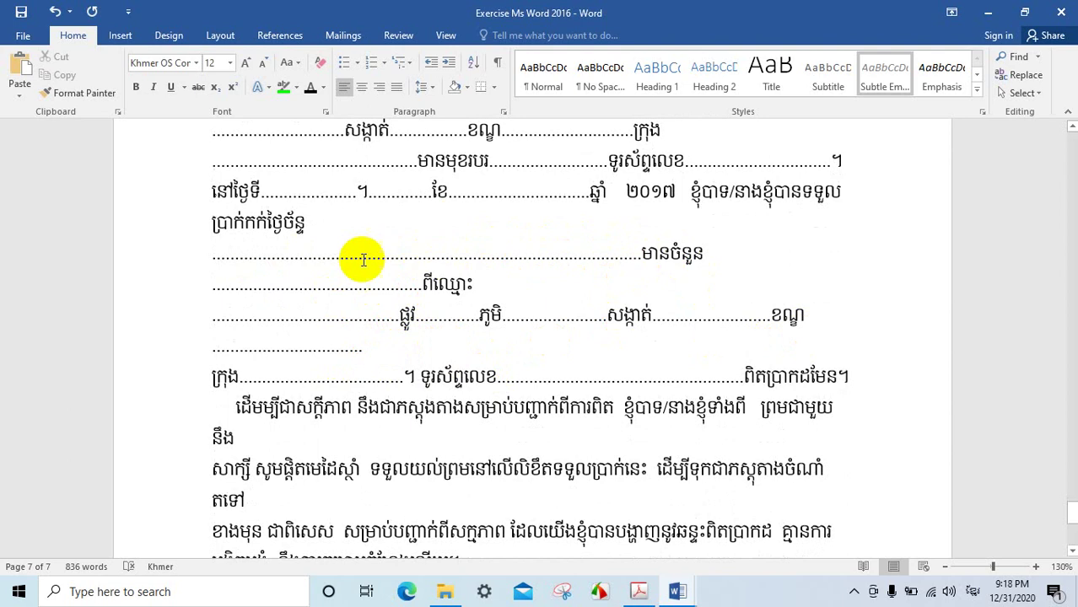
click(206, 259)
key(BackSpace)
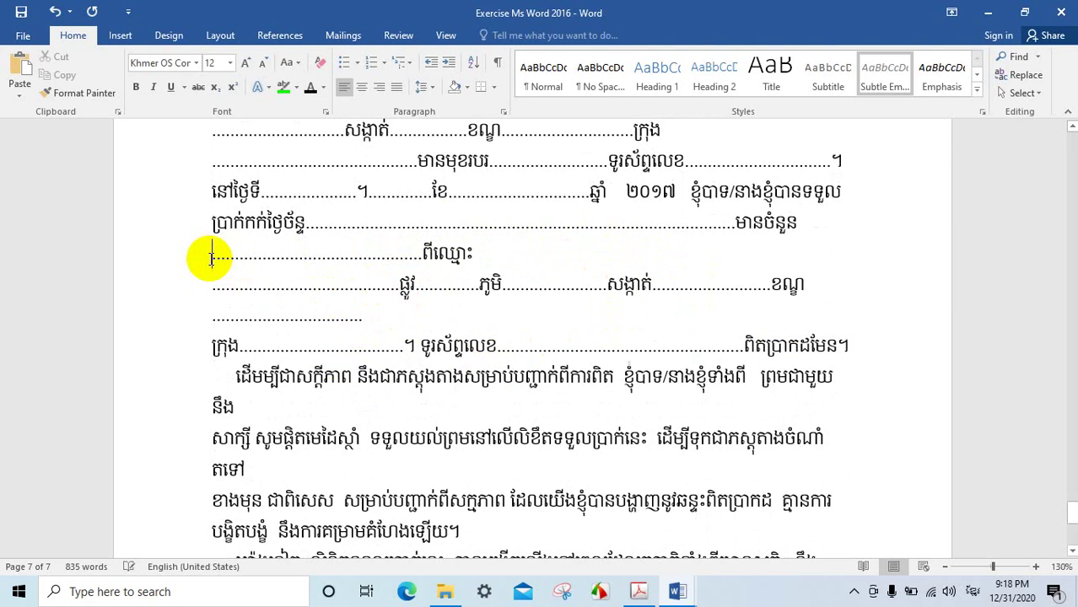
key(BackSpace)
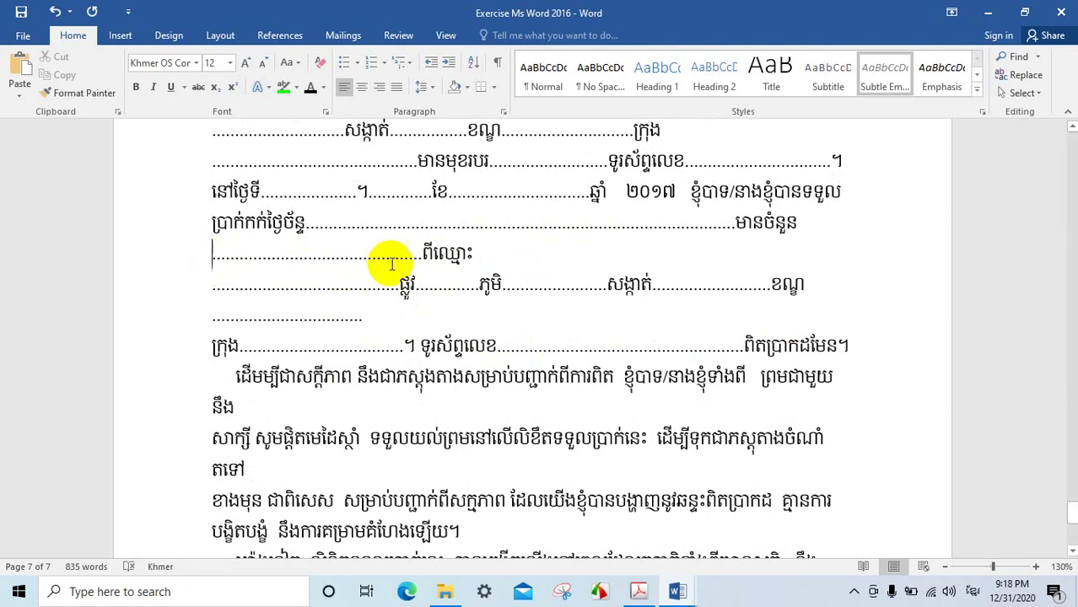
drag(389, 258, 330, 259)
key(BackSpace)
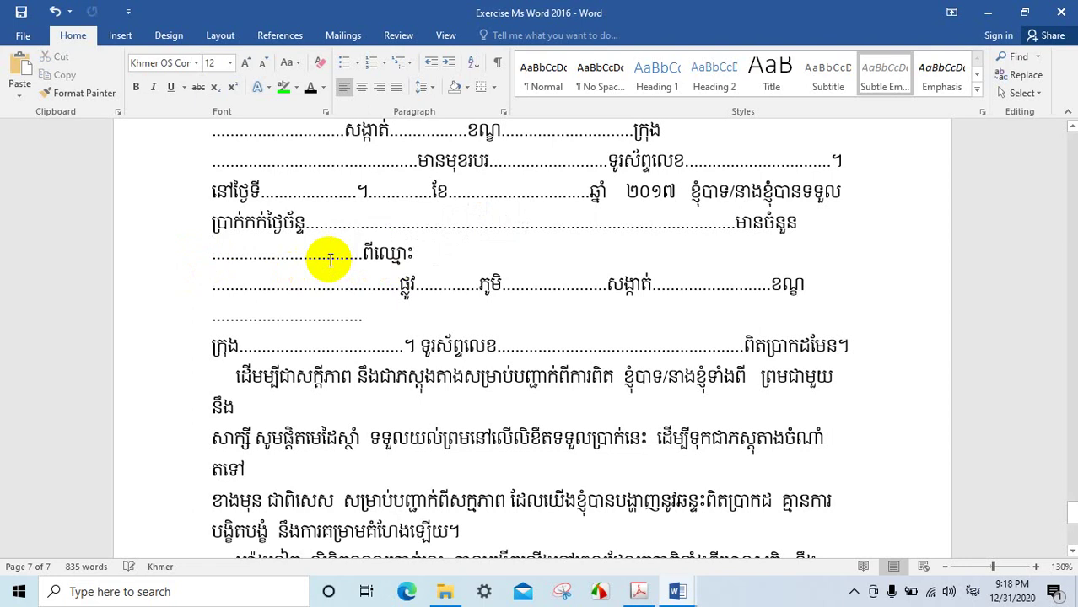
click(214, 291)
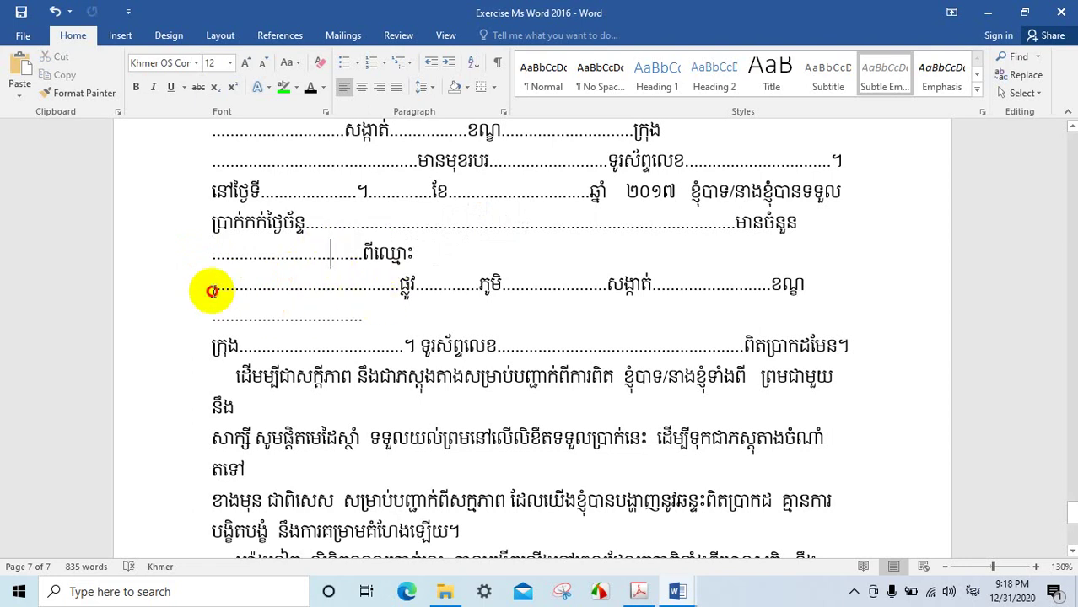
key(BackSpace)
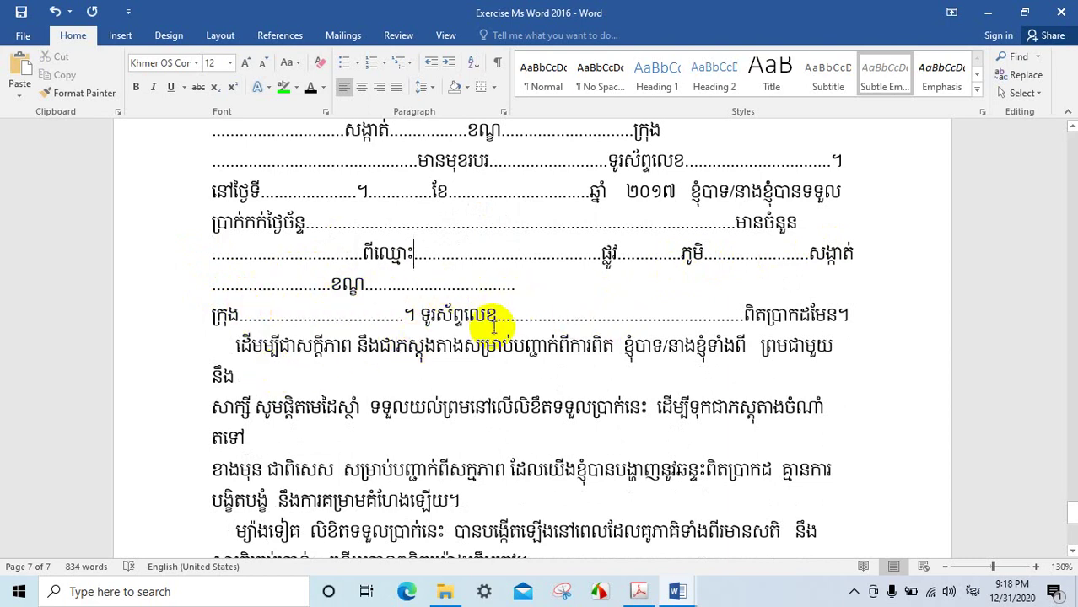
Step: Replace the leading spaces of the ដើម្បីជាសក្ខីភាព paragraph with a Tab first-line indent
scroll(320, 321, up, 2)
scroll(285, 304, down, 3)
scroll(253, 278, down, 1)
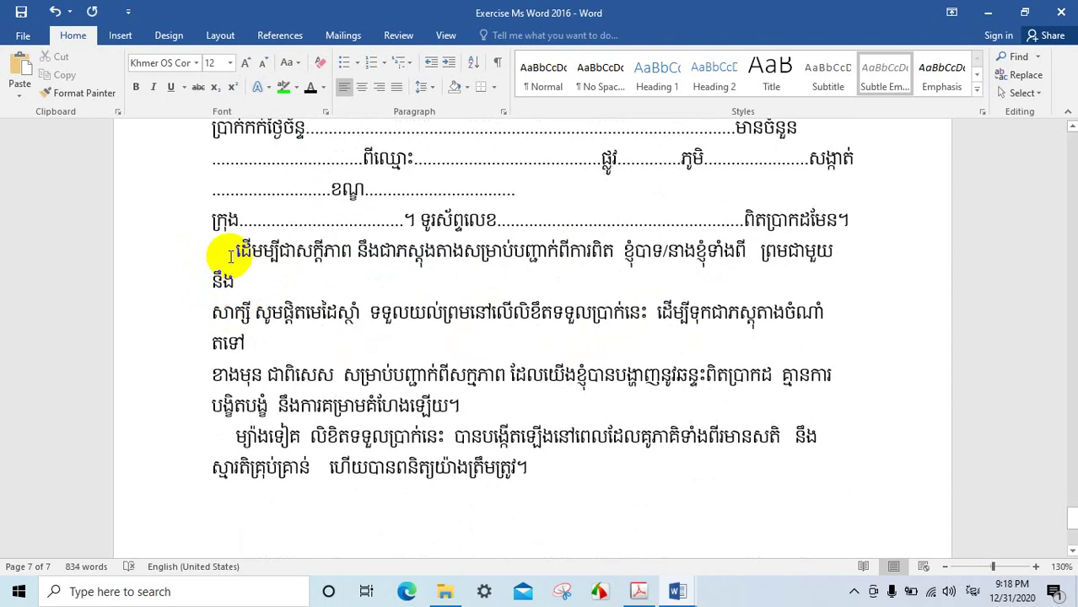
click(236, 252)
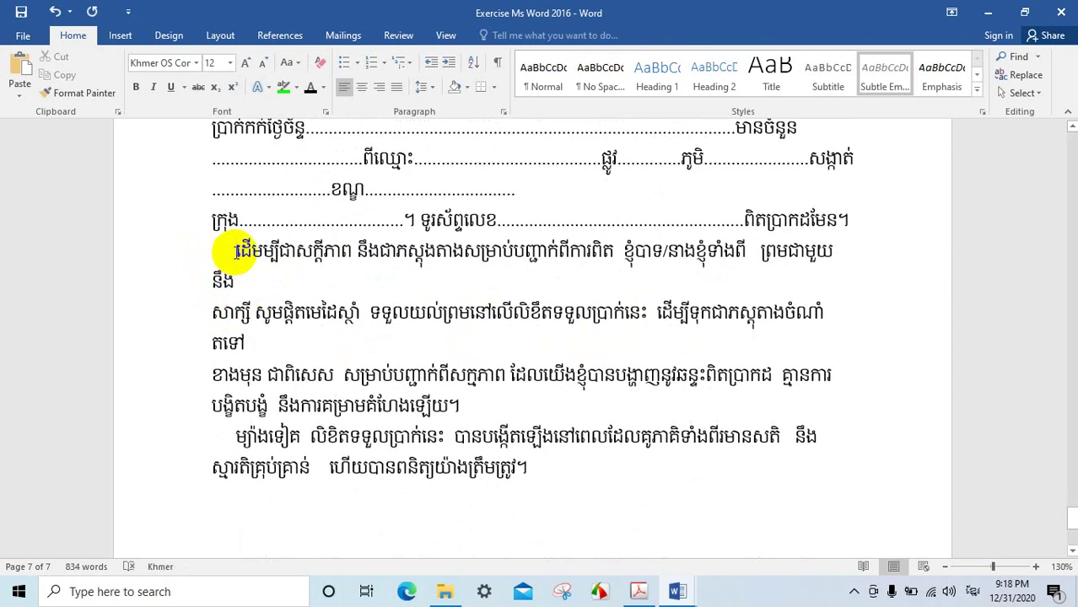
key(BackSpace)
key(BackSpace)
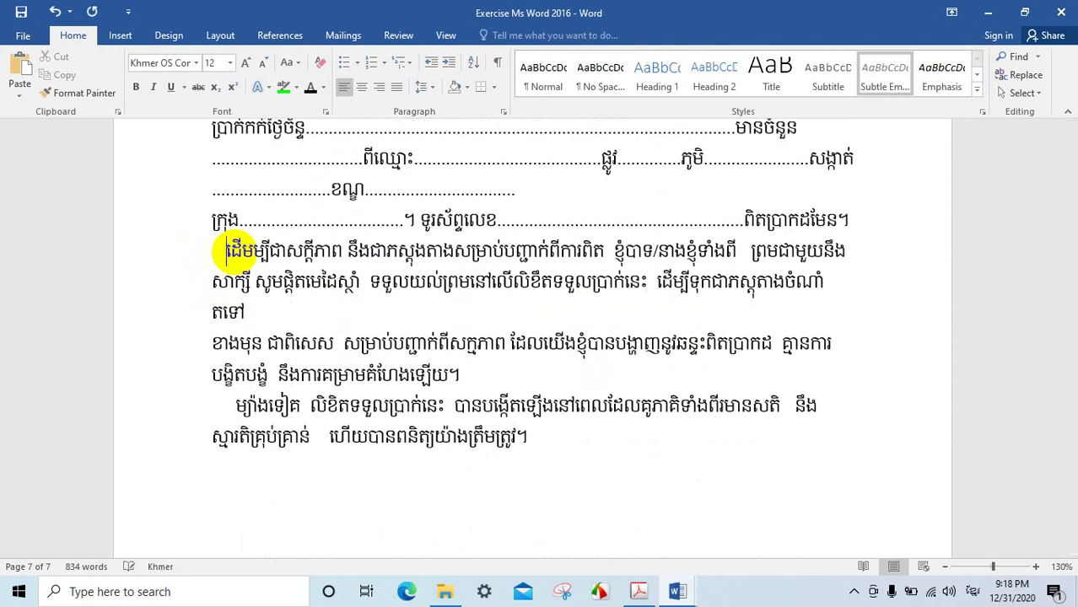
key(BackSpace)
key(BackSpace)
key(BackSpace)
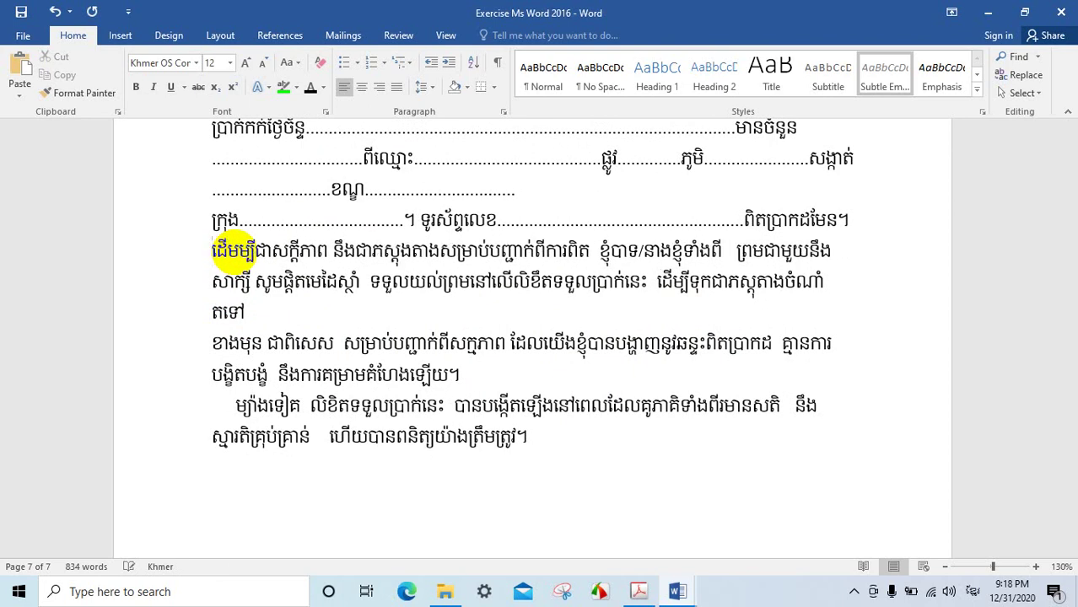
key(Tab)
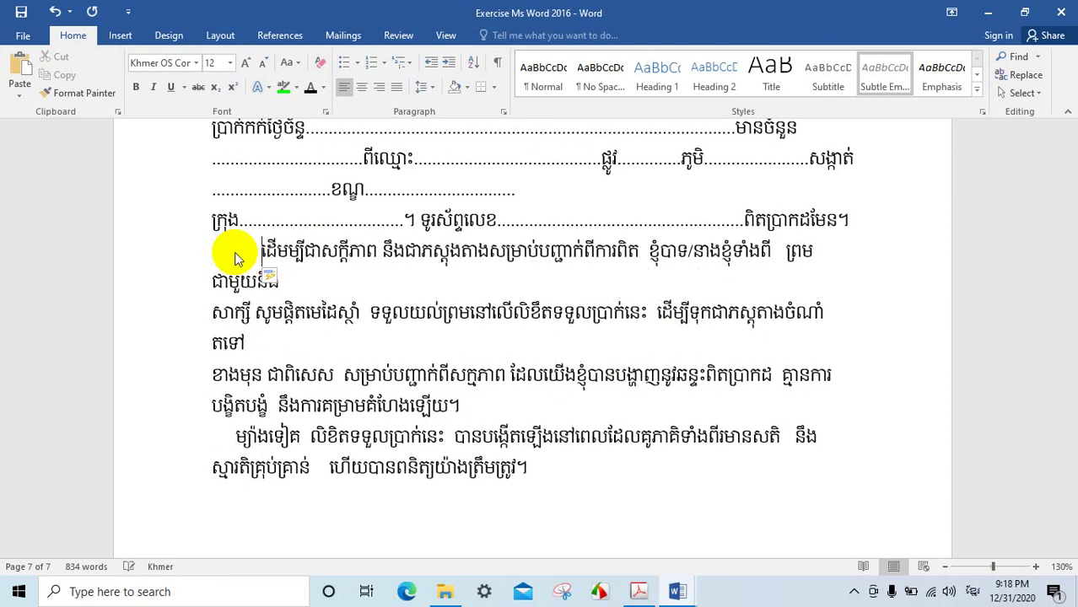
Step: Give the closing ម្យ៉ាងទៀត paragraph the same Tab first-line indent
scroll(279, 244, up, 3)
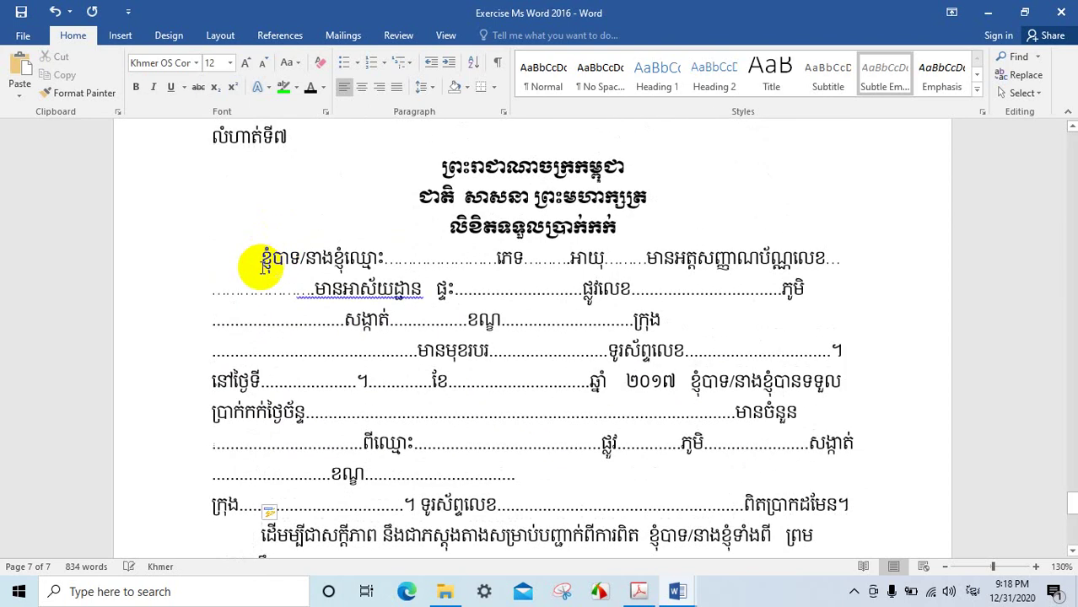
scroll(279, 287, down, 2)
scroll(270, 253, down, 2)
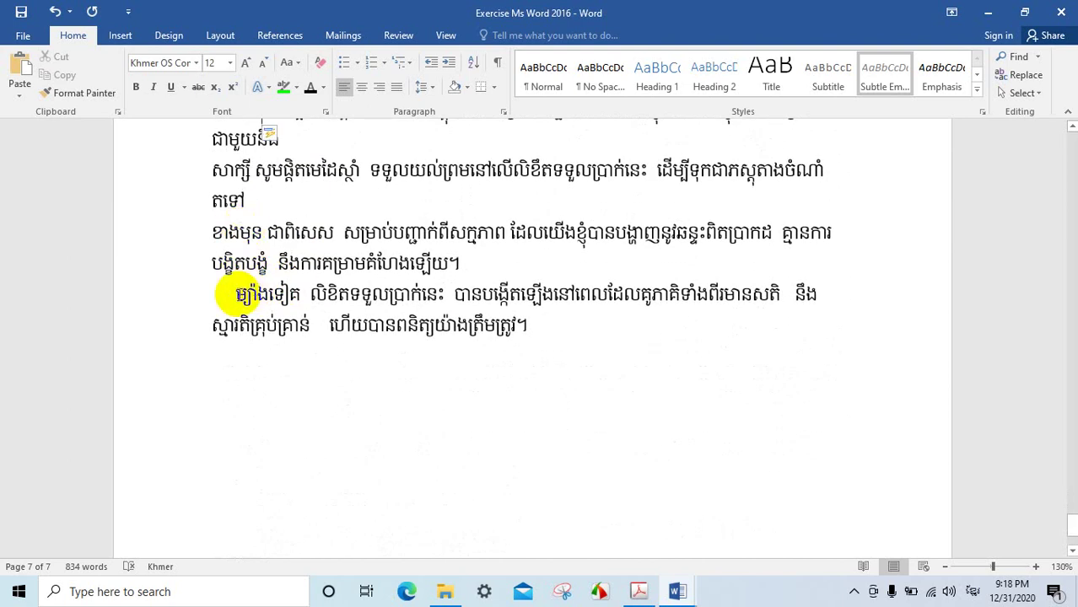
key(BackSpace)
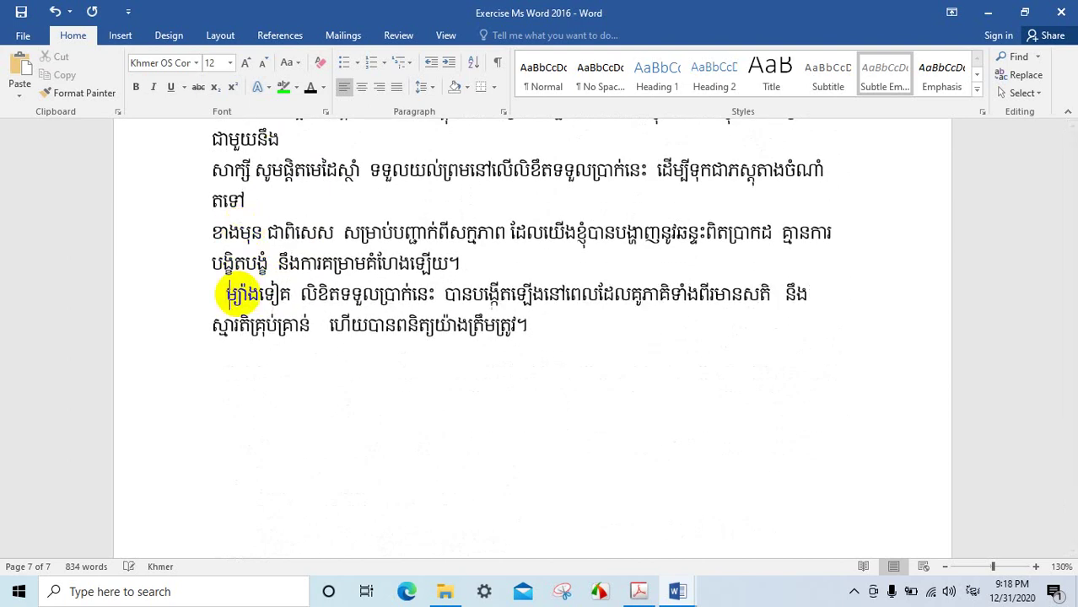
key(BackSpace)
key(BackSpace)
key(BackSpace)
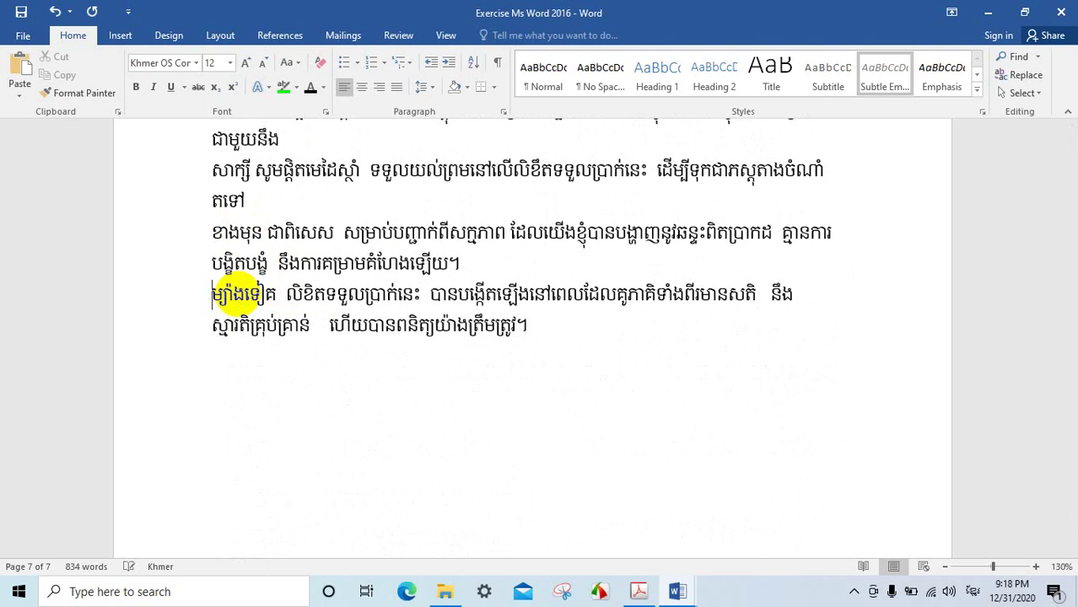
key(Tab)
scroll(261, 205, up, 1)
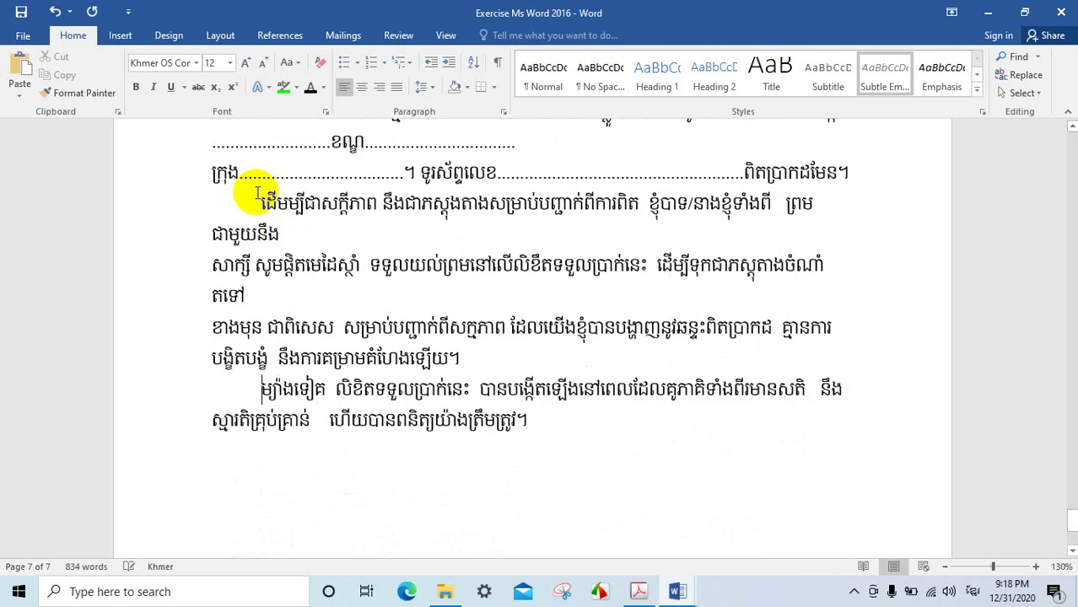
scroll(511, 359, up, 2)
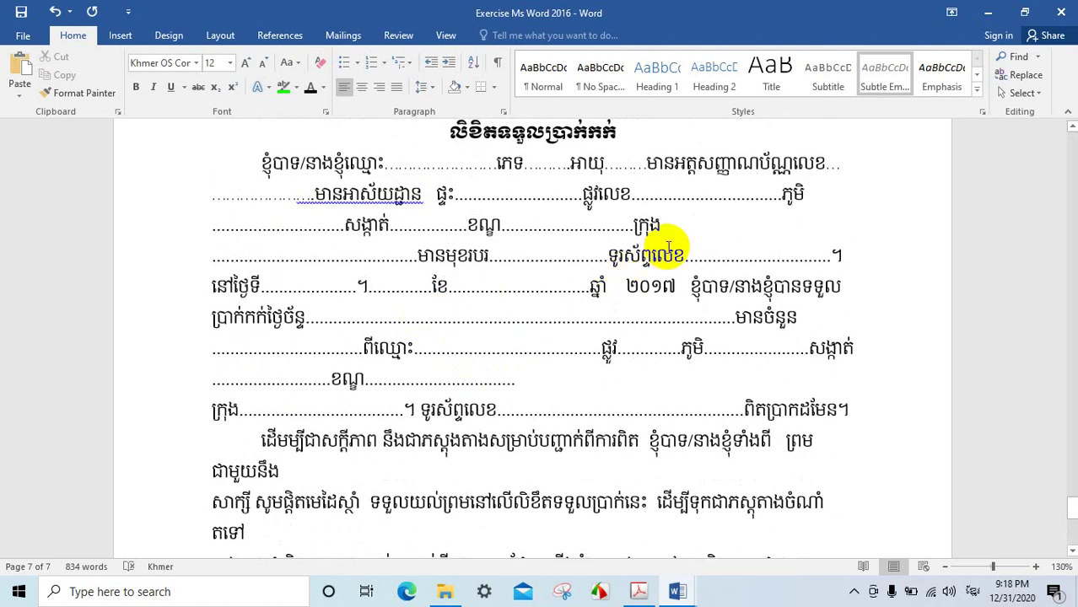
scroll(666, 243, up, 2)
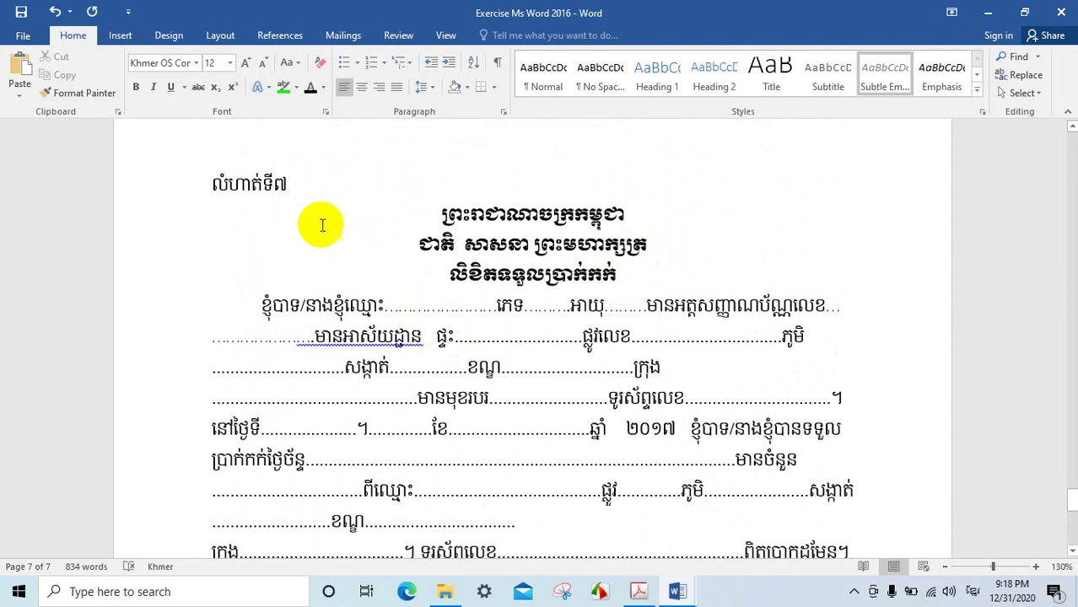
scroll(734, 313, down, 1)
scroll(497, 322, down, 3)
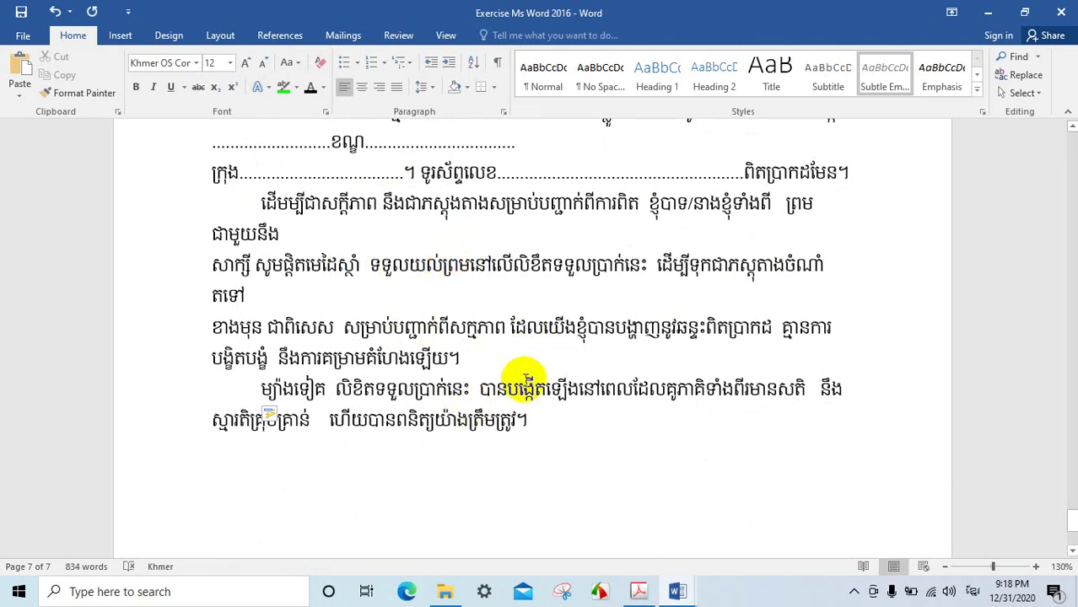
scroll(525, 379, down, 3)
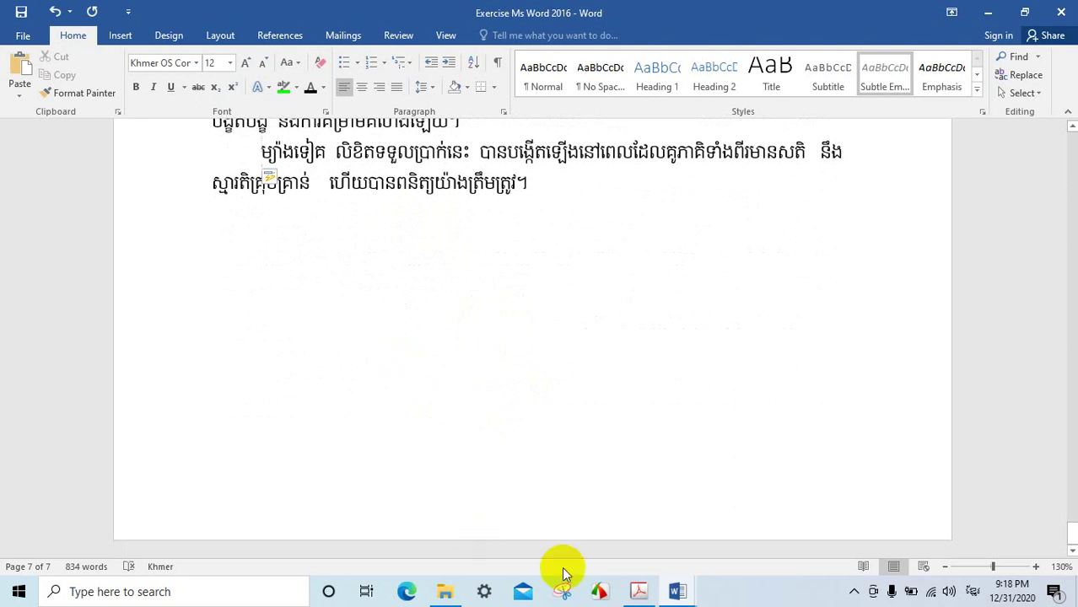
Step: Check the PDF's signature section, then add an empty paragraph after the Word body text
click(638, 592)
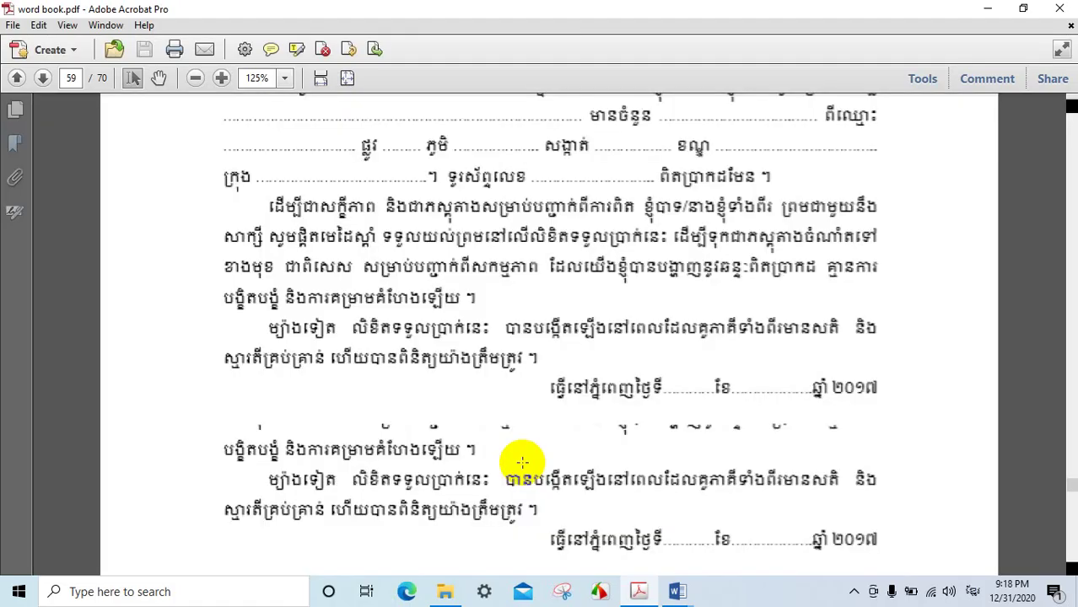
scroll(476, 436, down, 2)
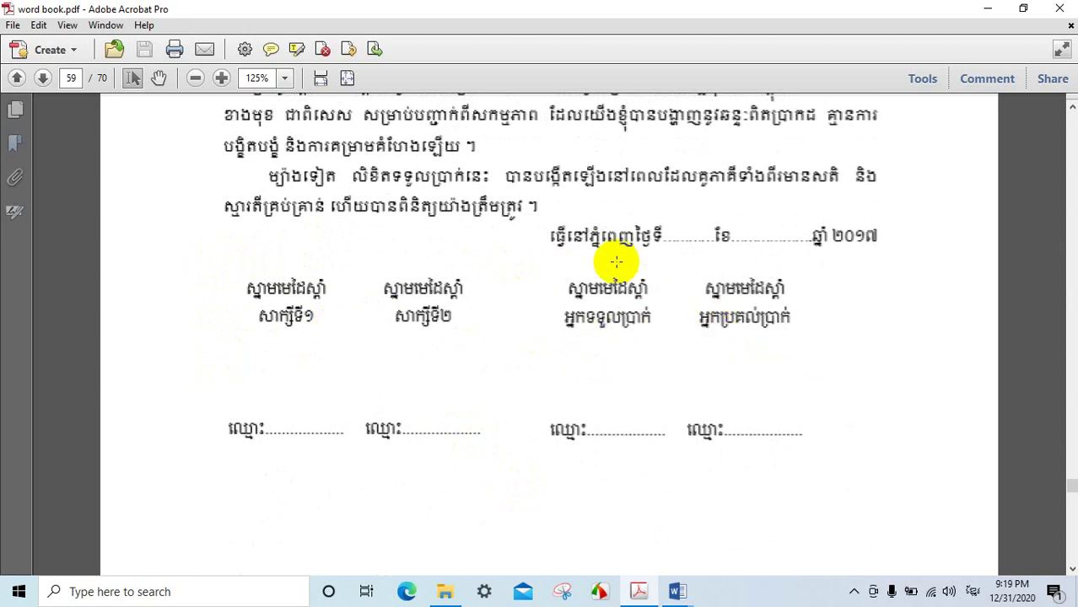
mouse_move(645, 585)
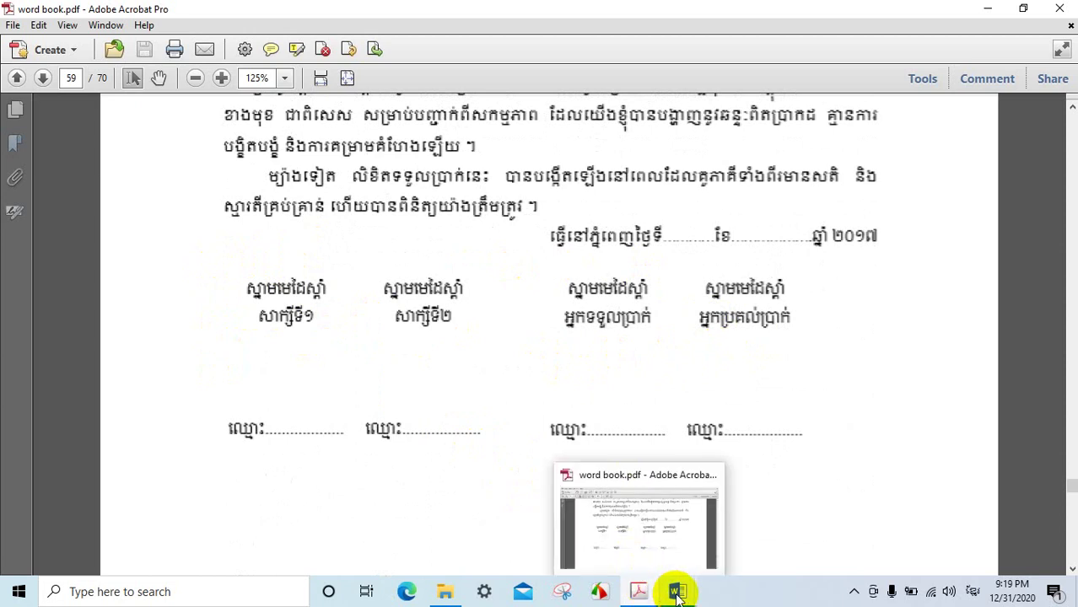
mouse_move(677, 595)
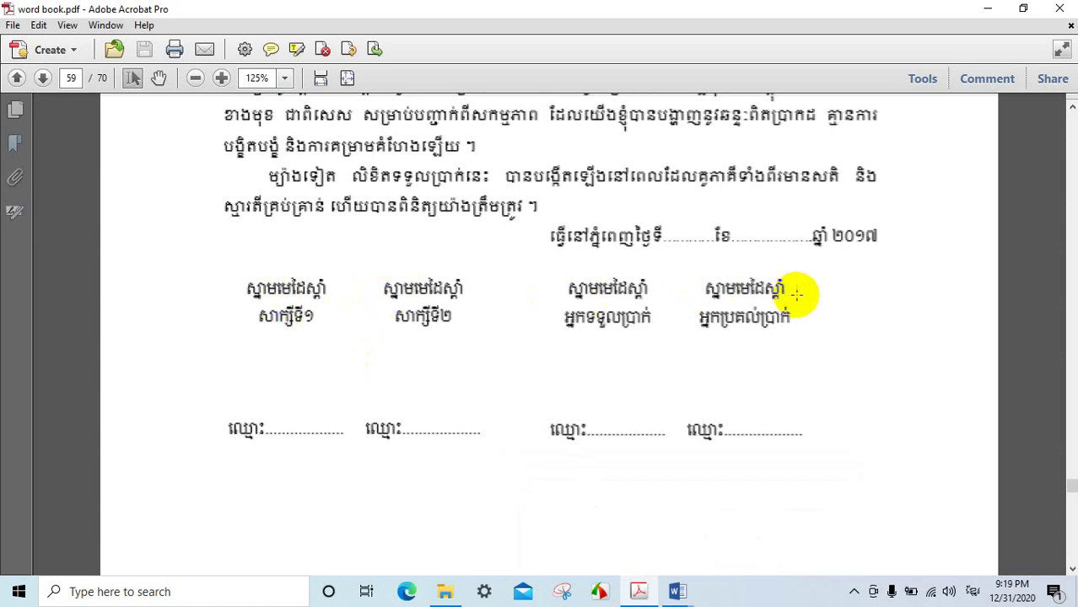
click(678, 590)
click(620, 544)
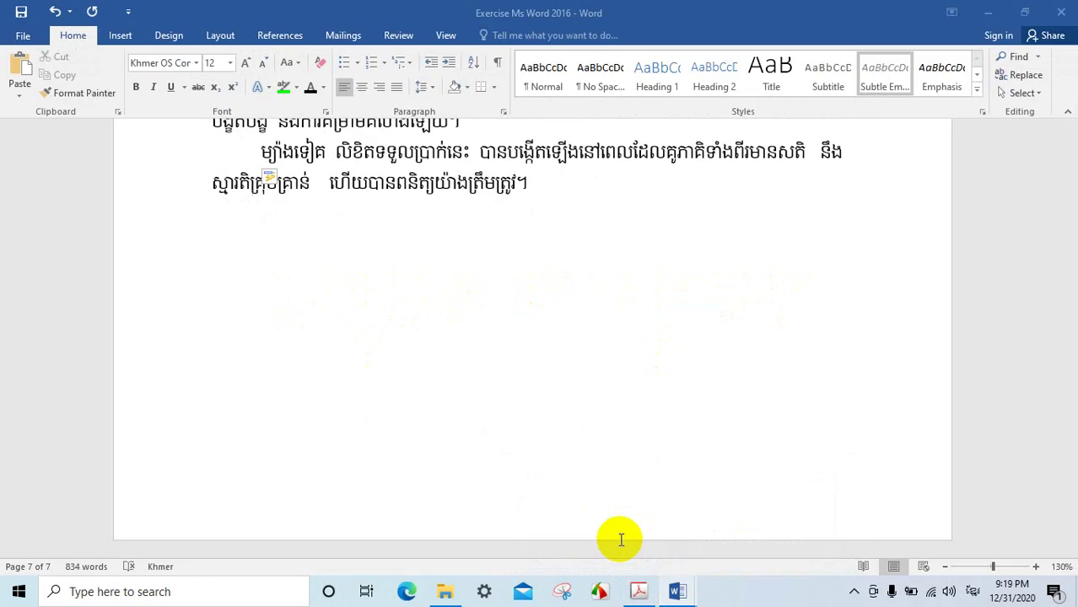
scroll(456, 321, up, 2)
click(537, 275)
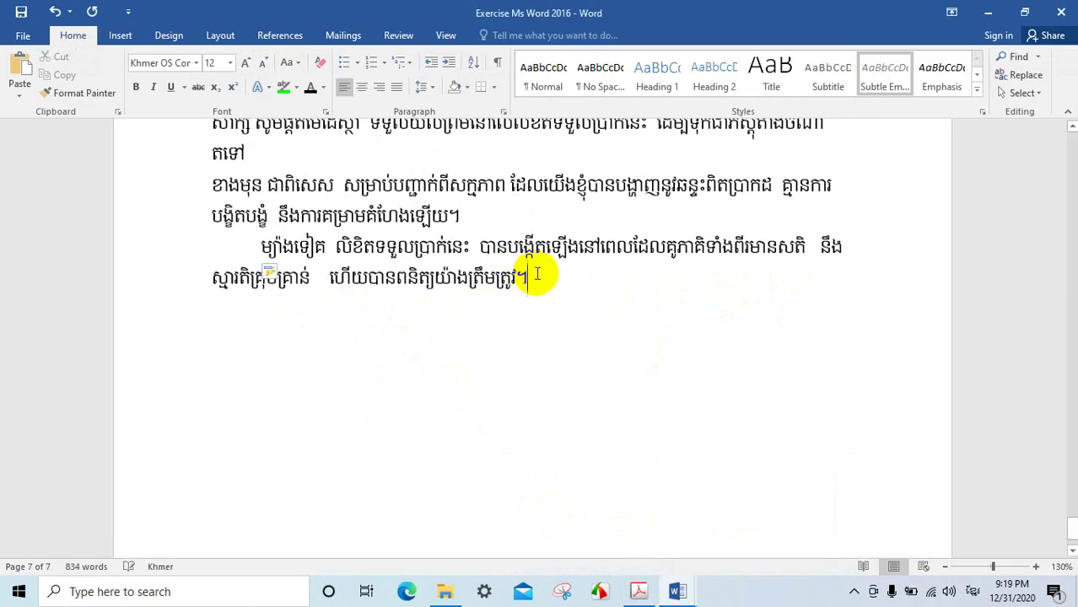
key(Return)
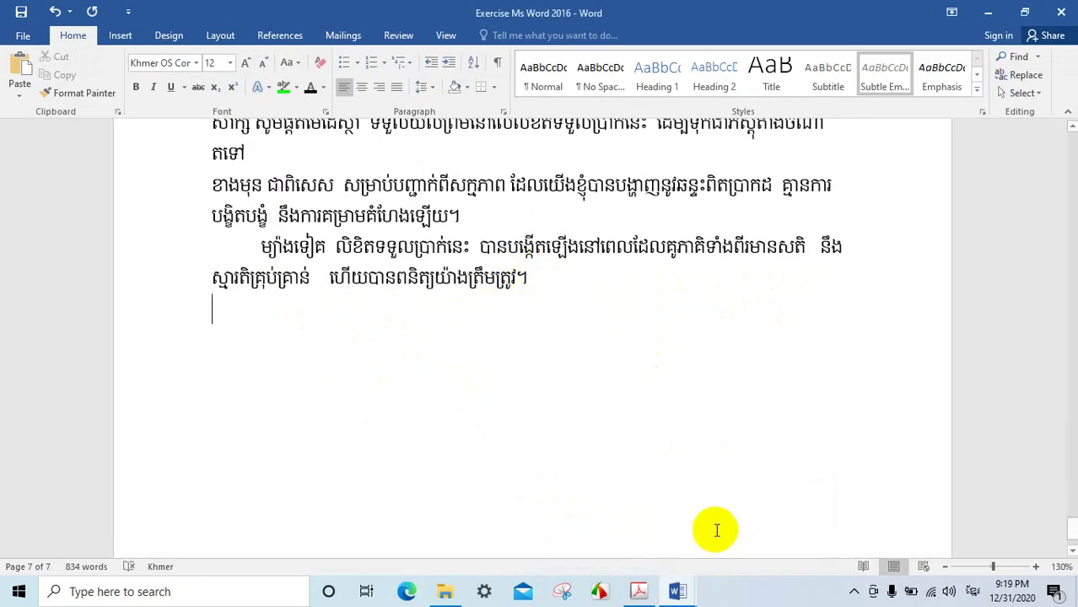
Step: Close the second Word document and return to the new empty line in Exercise Ms Word 2016
click(640, 590)
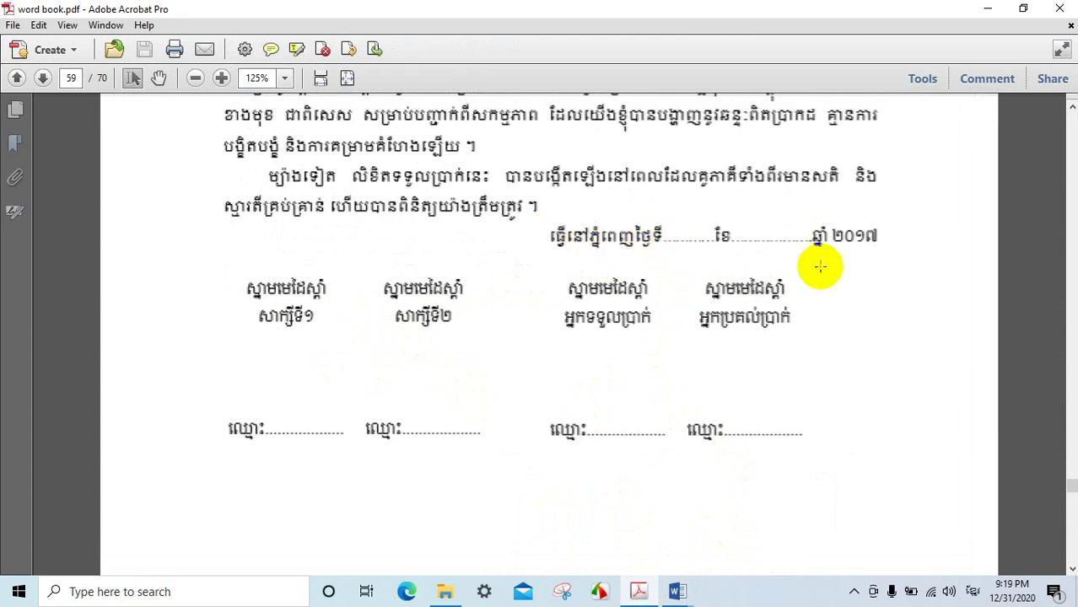
click(678, 591)
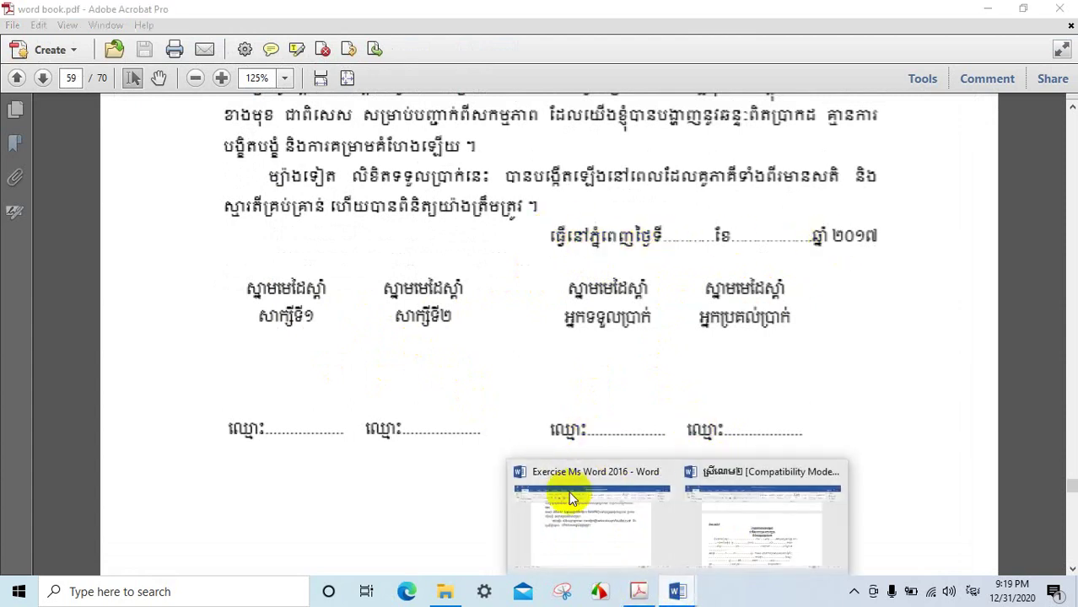
click(608, 533)
mouse_move(680, 595)
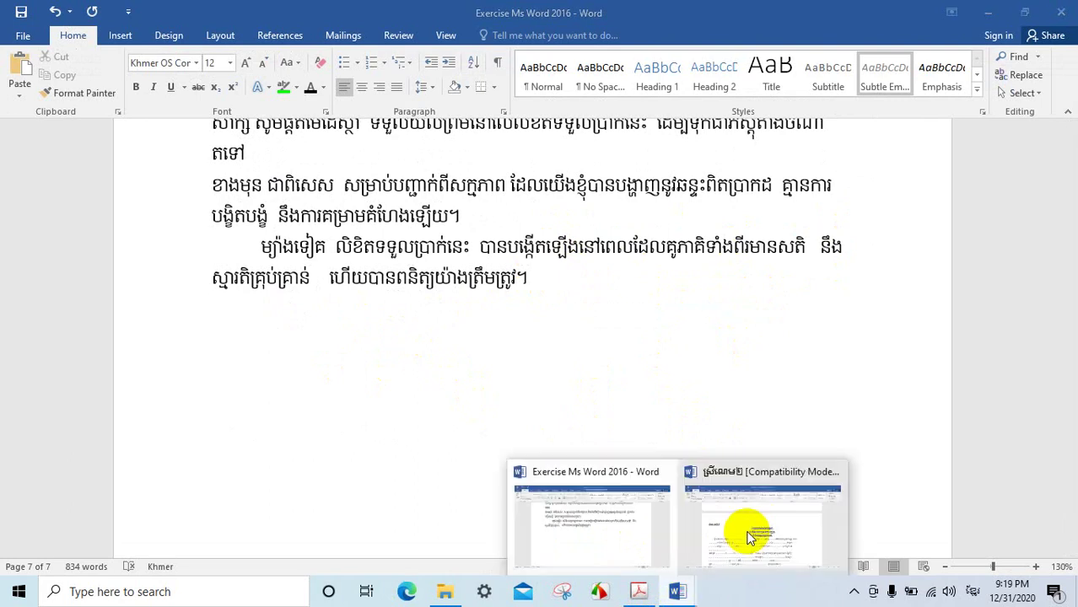
click(833, 469)
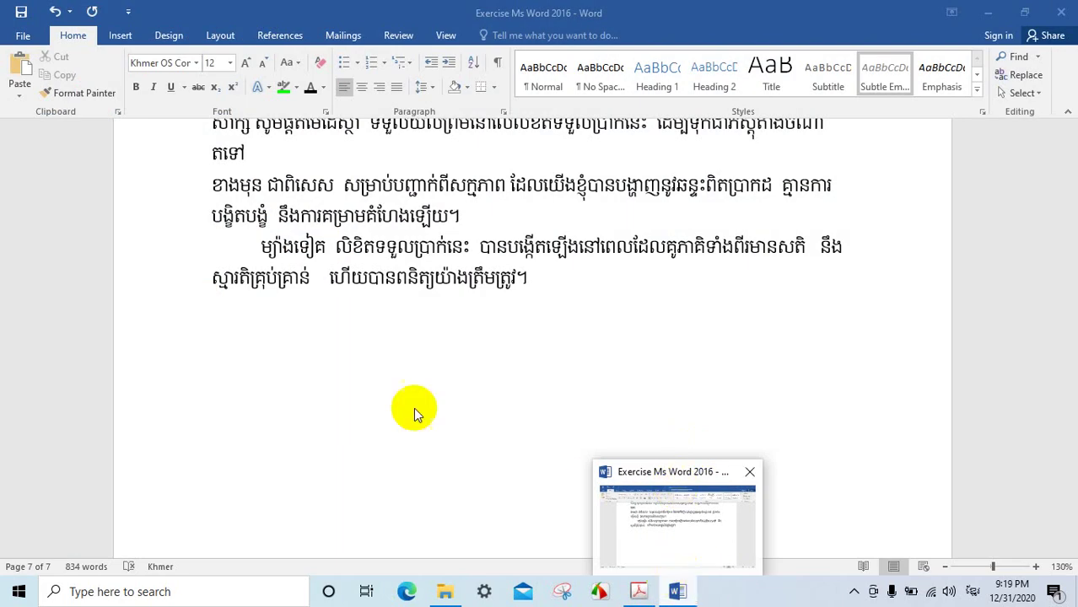
click(272, 316)
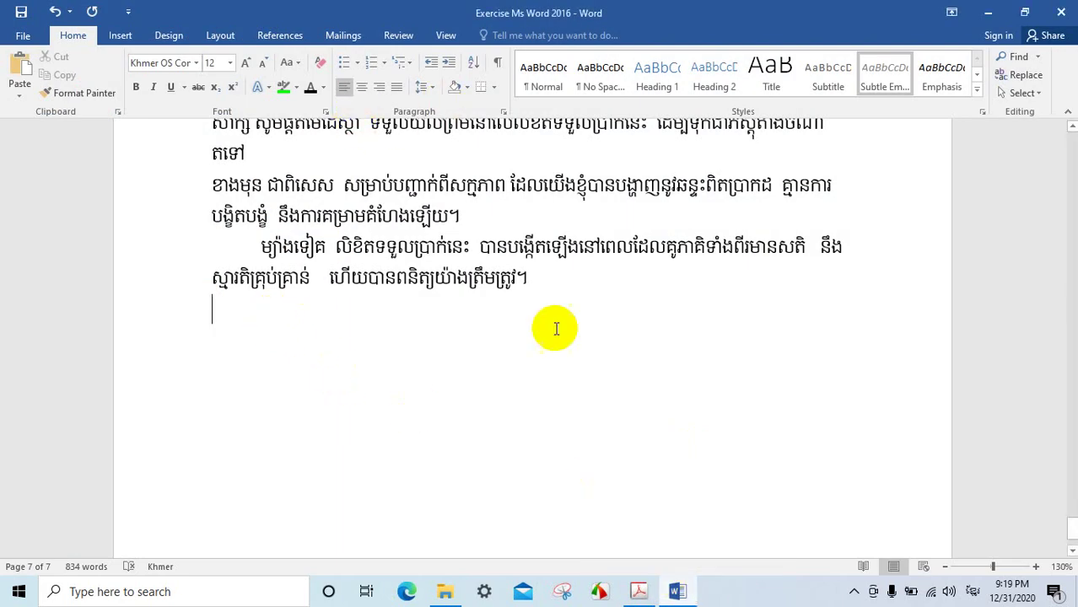
click(639, 592)
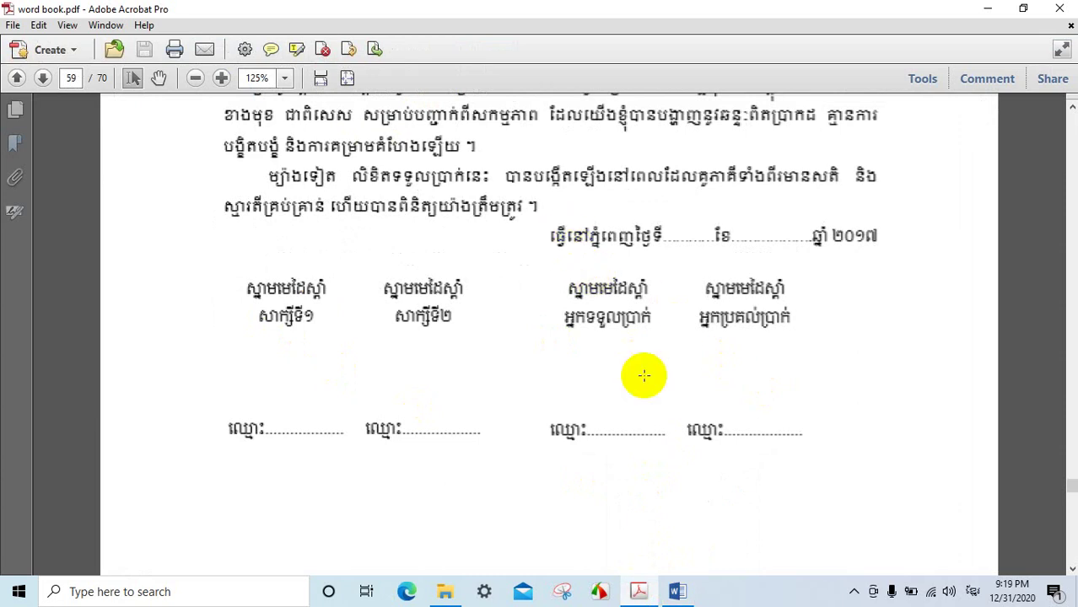
click(678, 588)
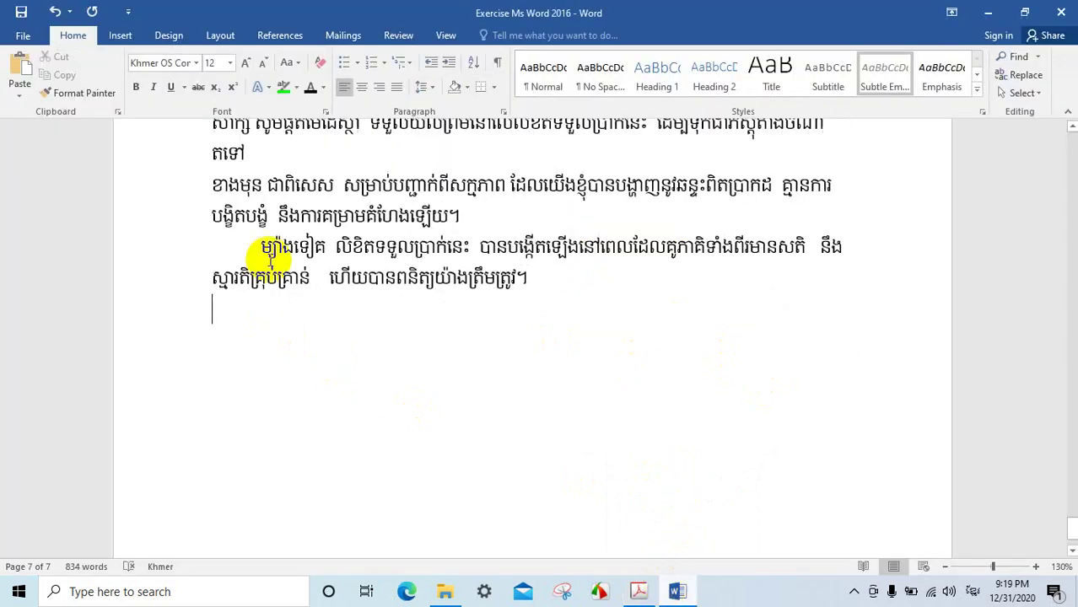
Step: Type the right-aligned dated line 'ធ្វើនៅភ្នំពេញ,ថ្ងៃទី……ខែ……ឆ្នាំ……', then check the PDF's signature section
click(378, 87)
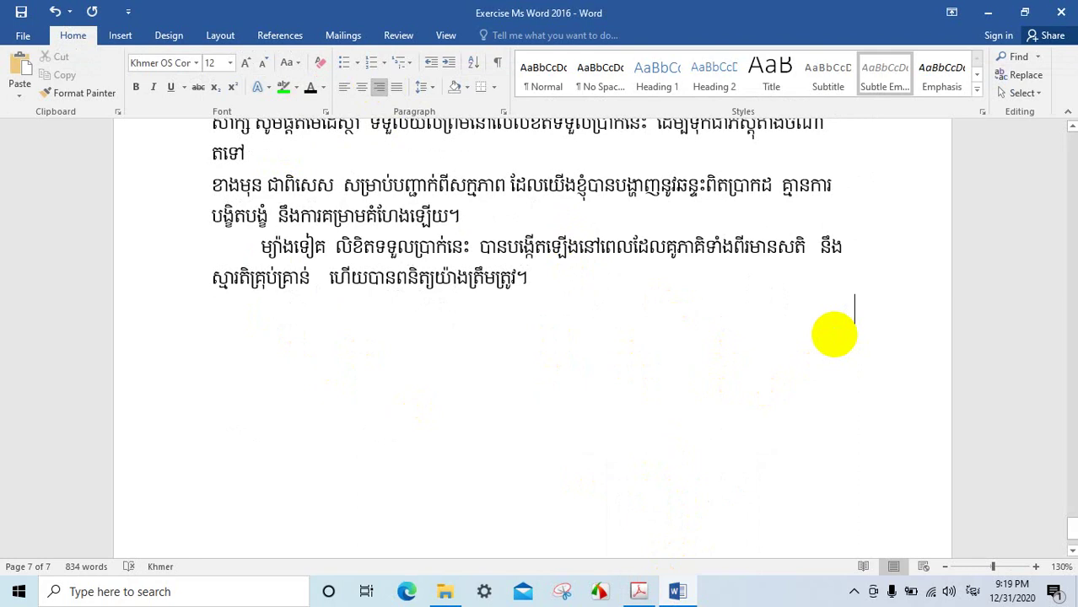
text(ផ)
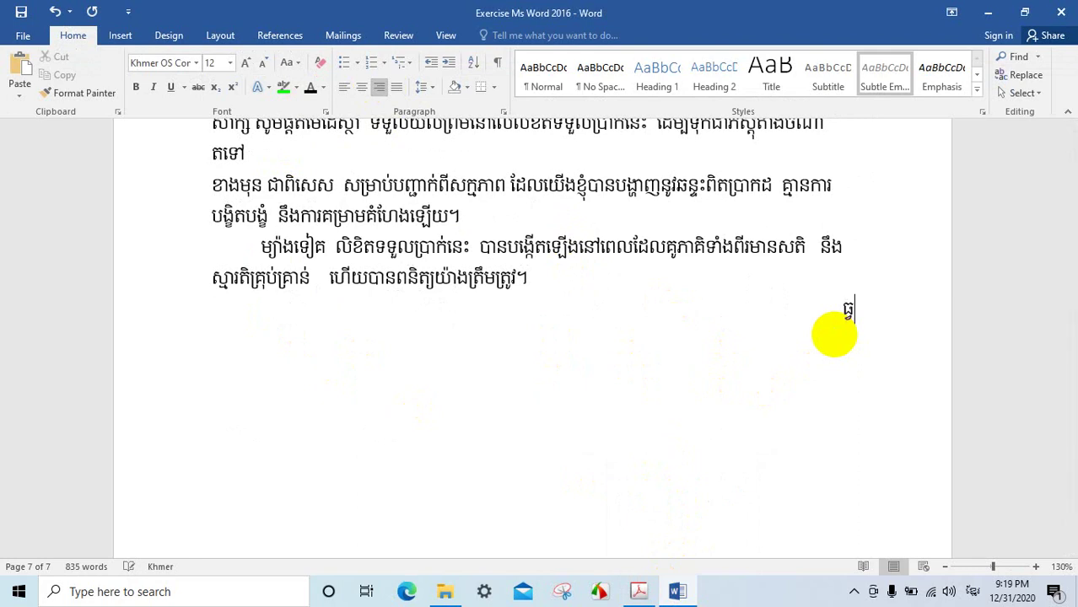
text(ន)
text(ៅក)
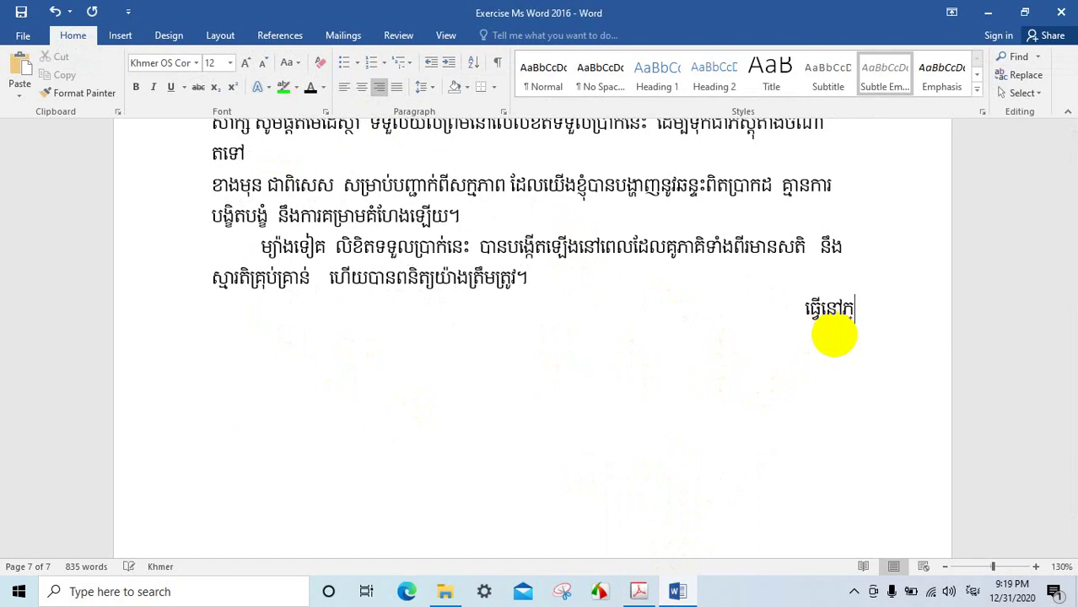
text(ពេ)
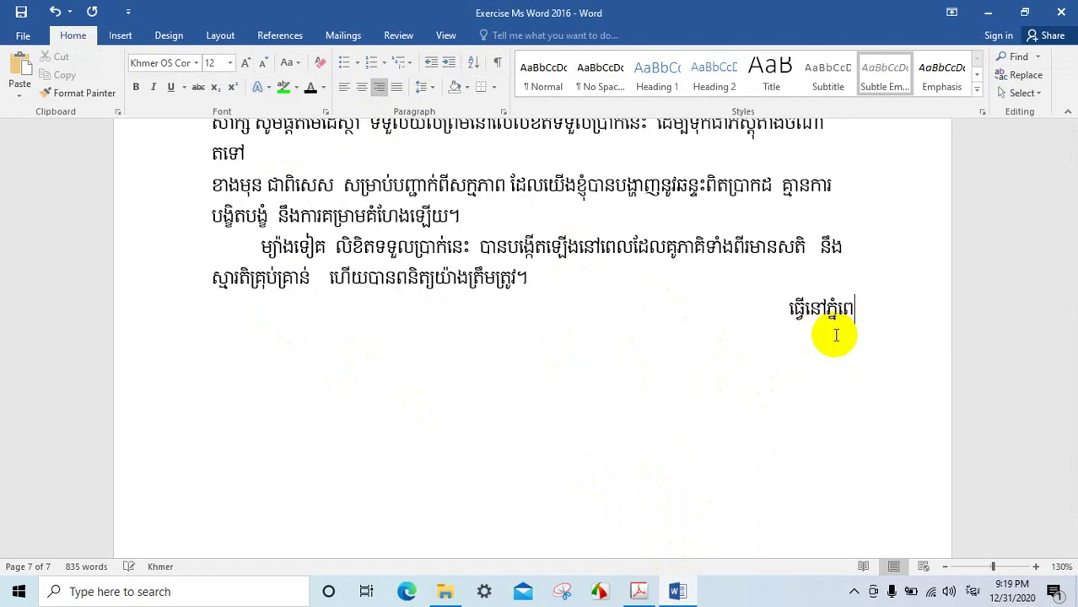
text(ញ)
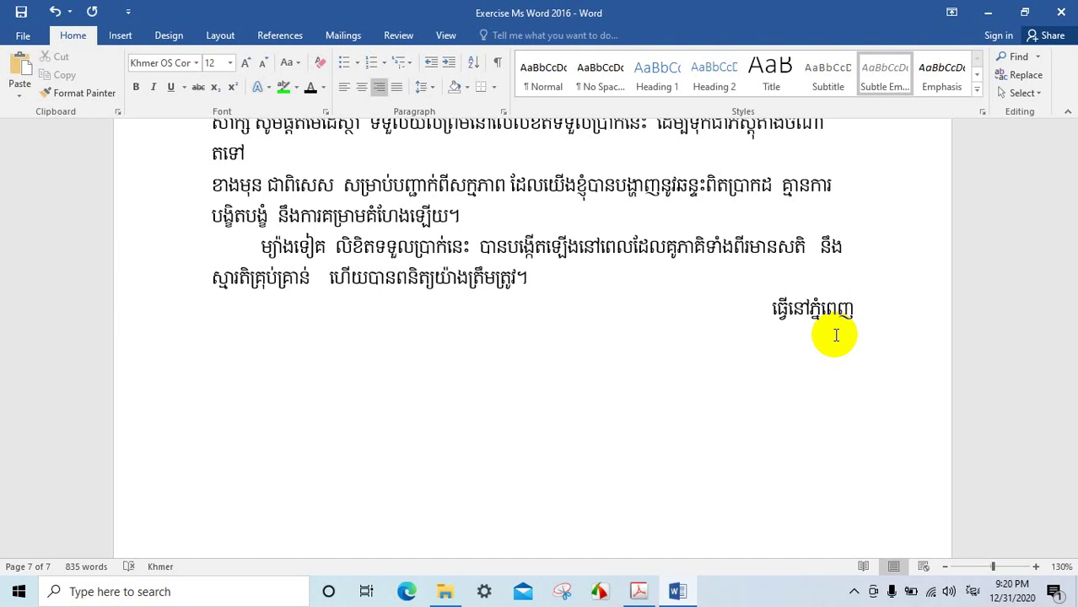
text(,)
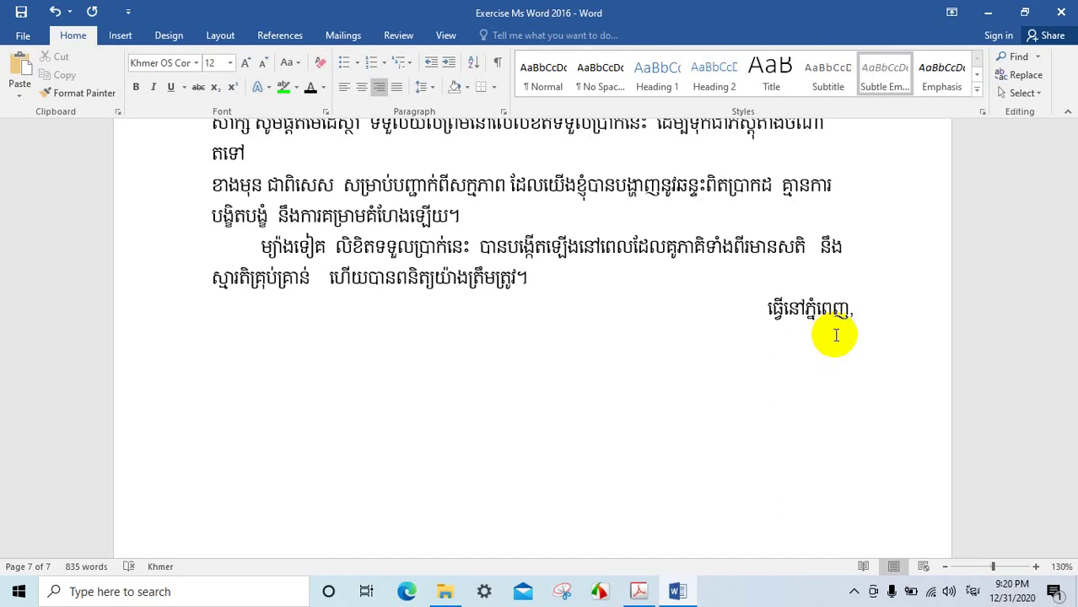
text(ថ្)
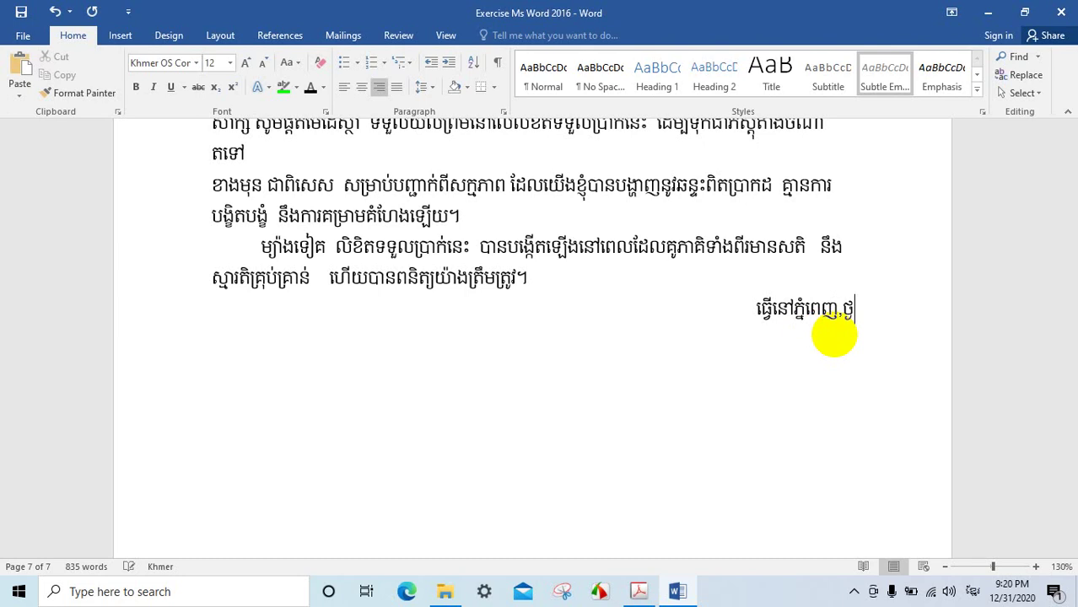
text(ងៃទី)
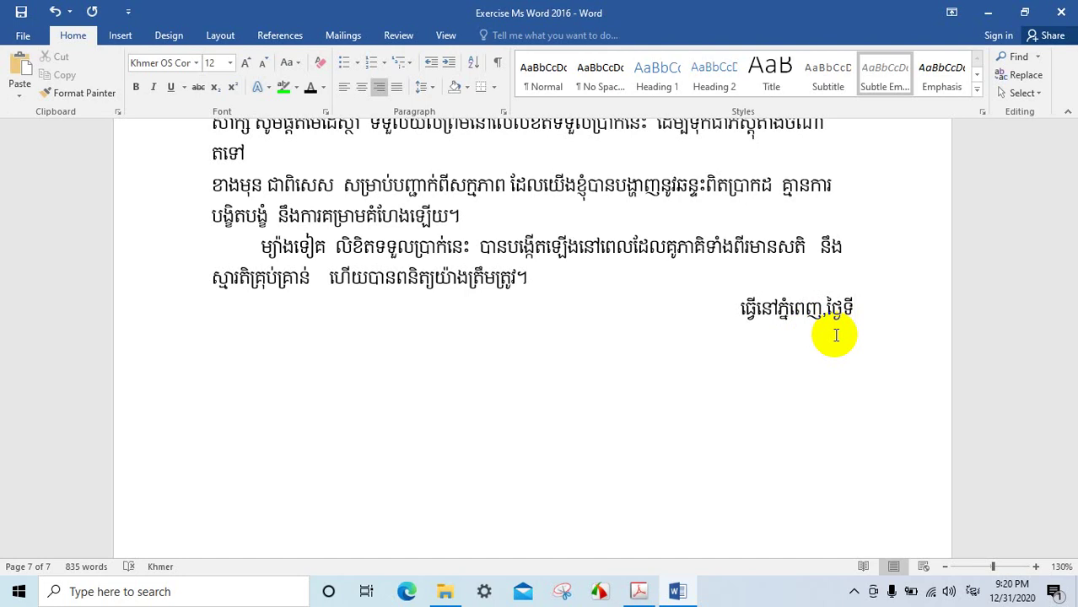
text(..)
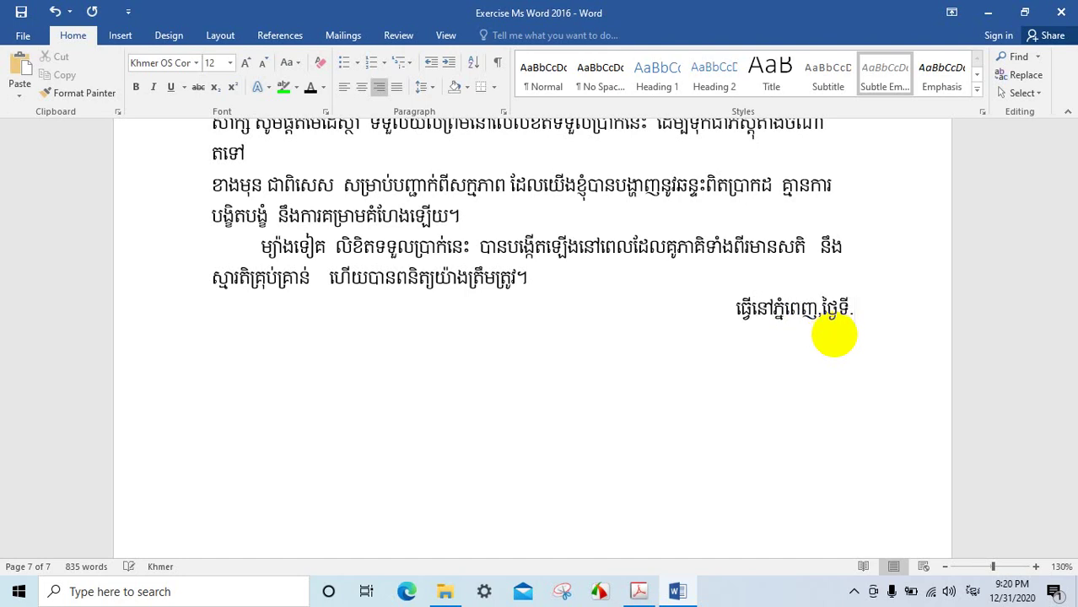
text(.......)
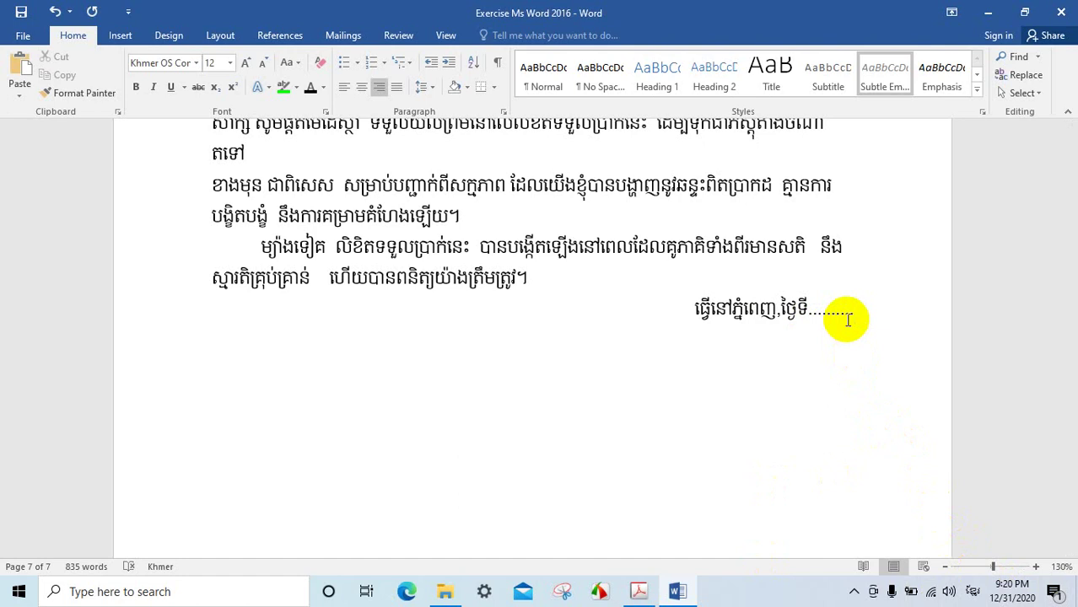
text(ខែ)
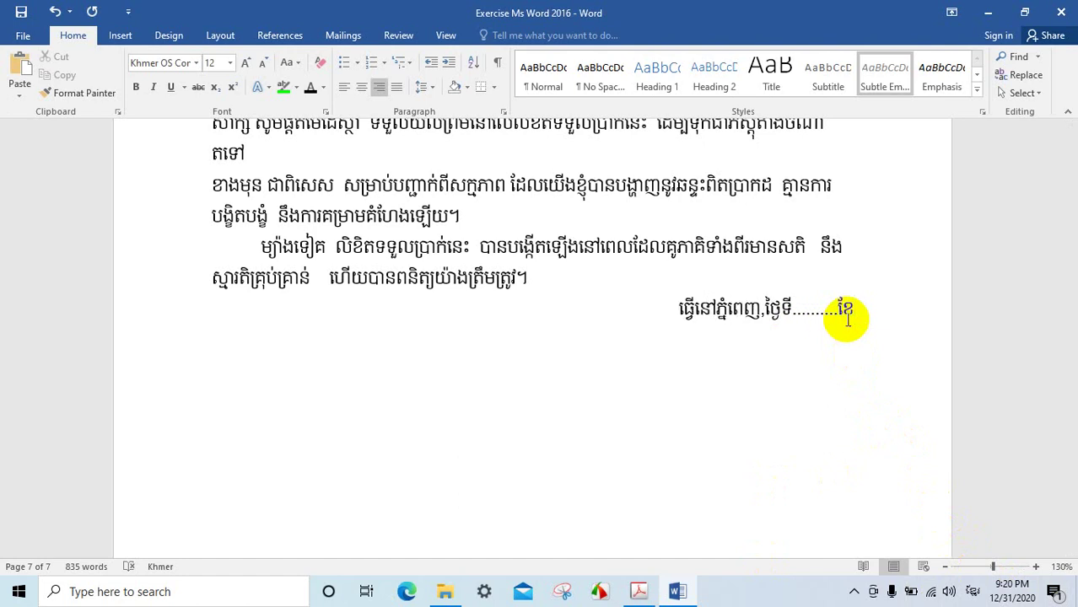
text(..........)
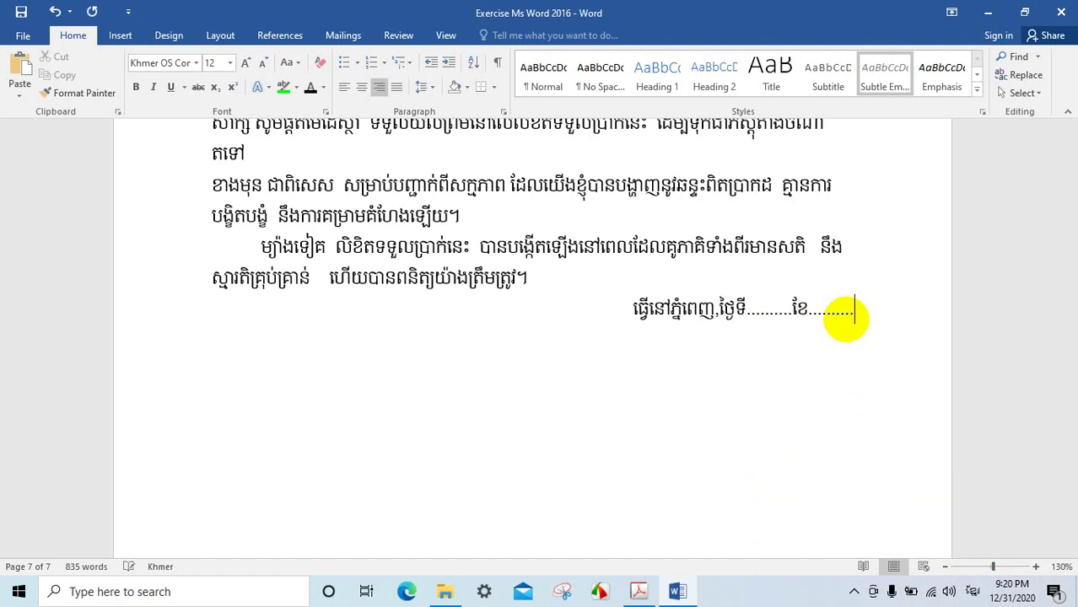
text(ឆ្ន)
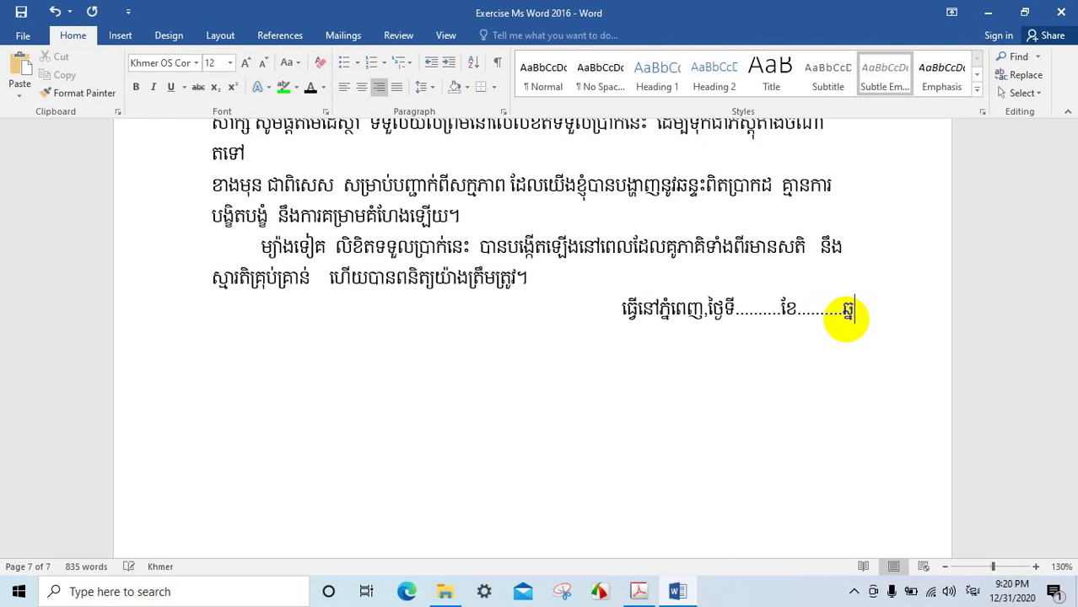
text(ាំ....)
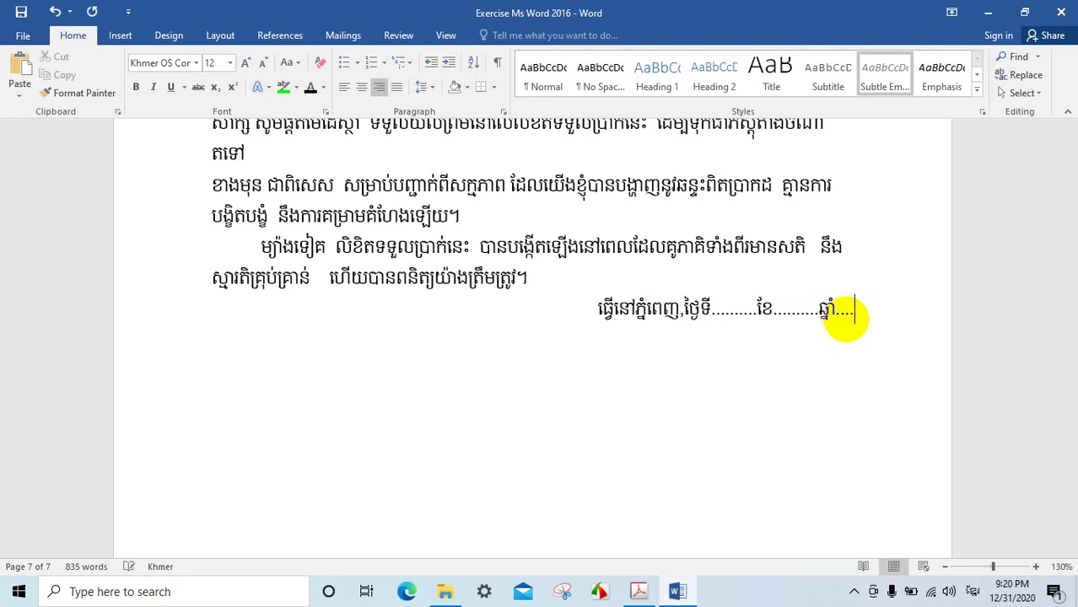
text(.......)
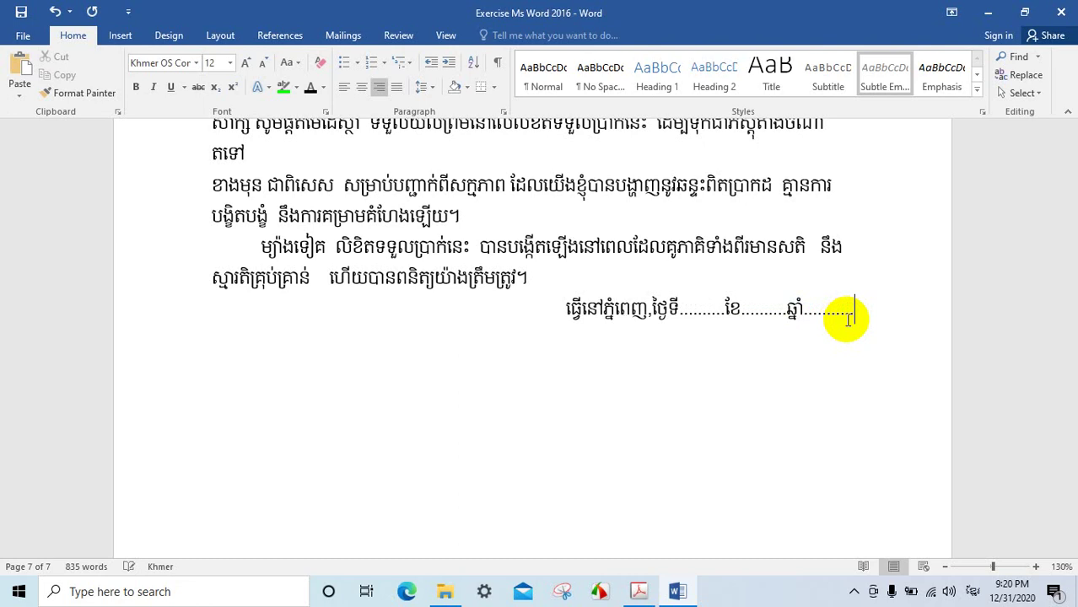
click(648, 593)
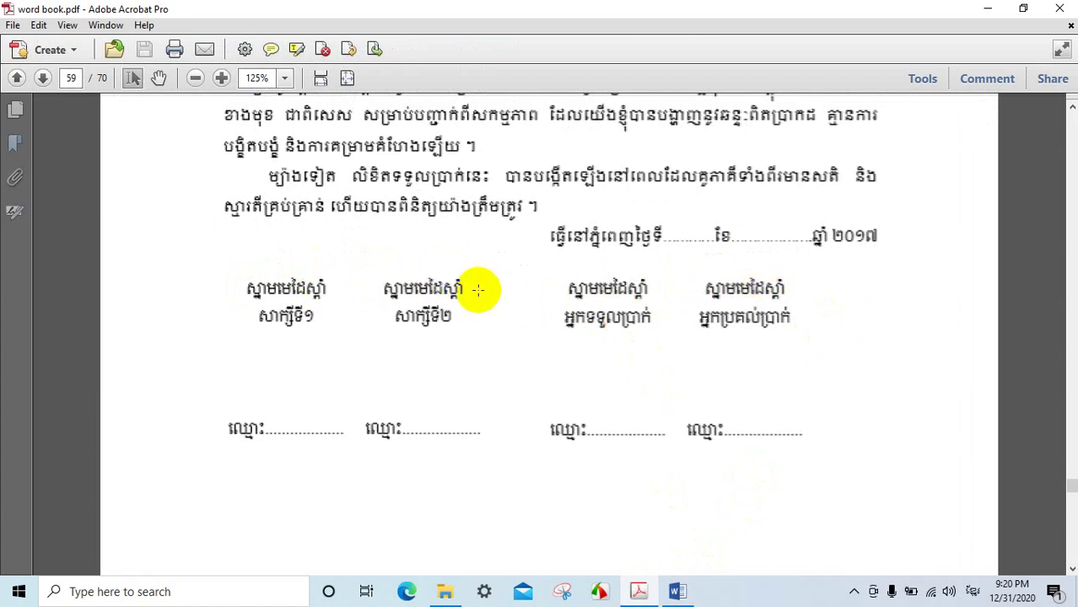
Step: On a plain left-aligned line below the date, type 'ស្នាមមេដៃស្តាំ' followed by a Tab
click(680, 593)
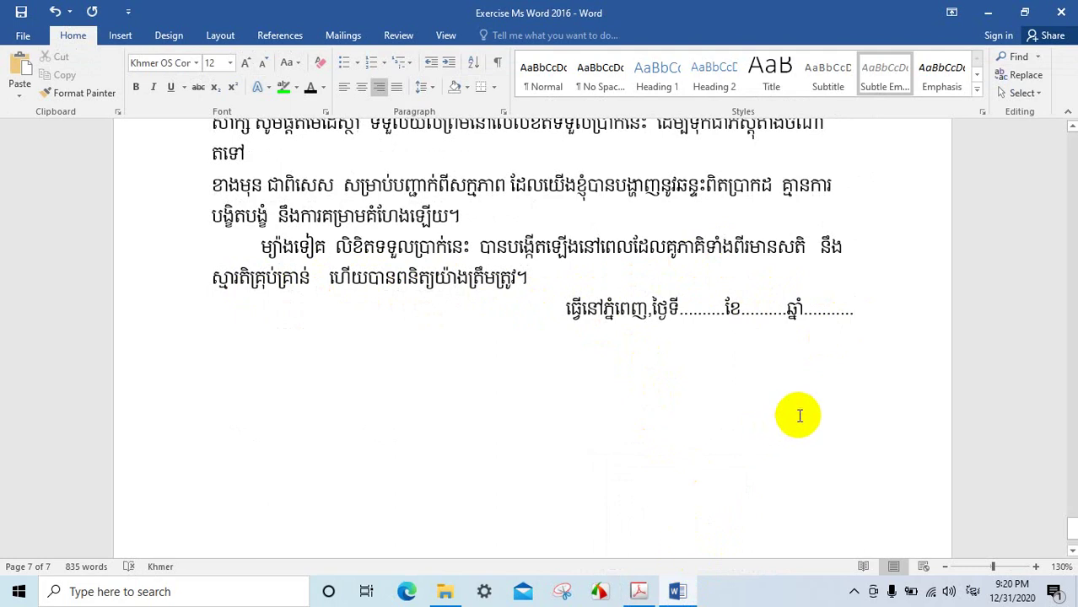
click(854, 340)
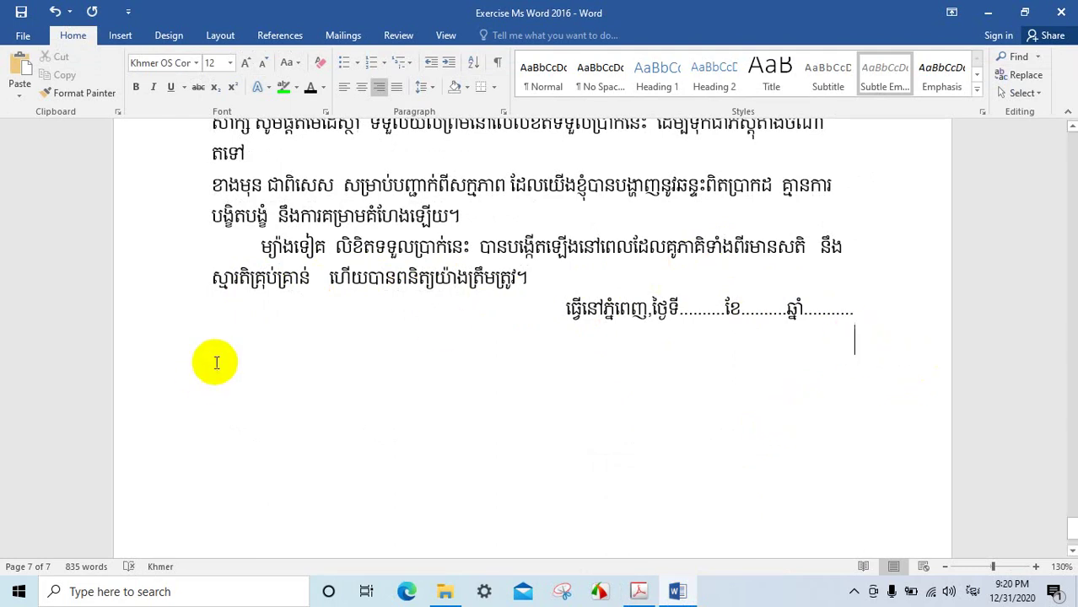
click(320, 69)
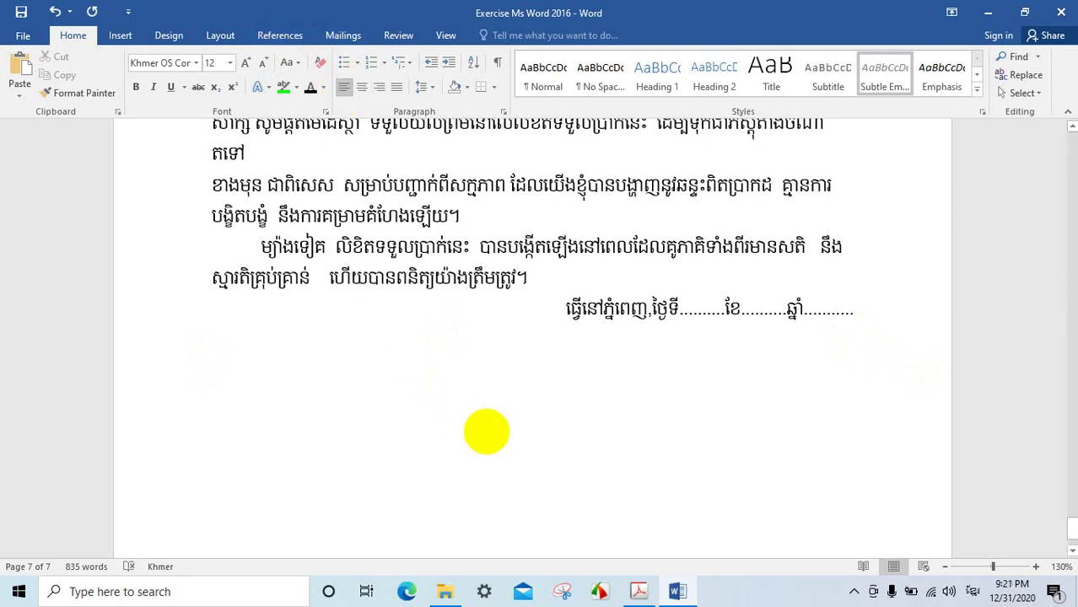
text(ស្នាម)
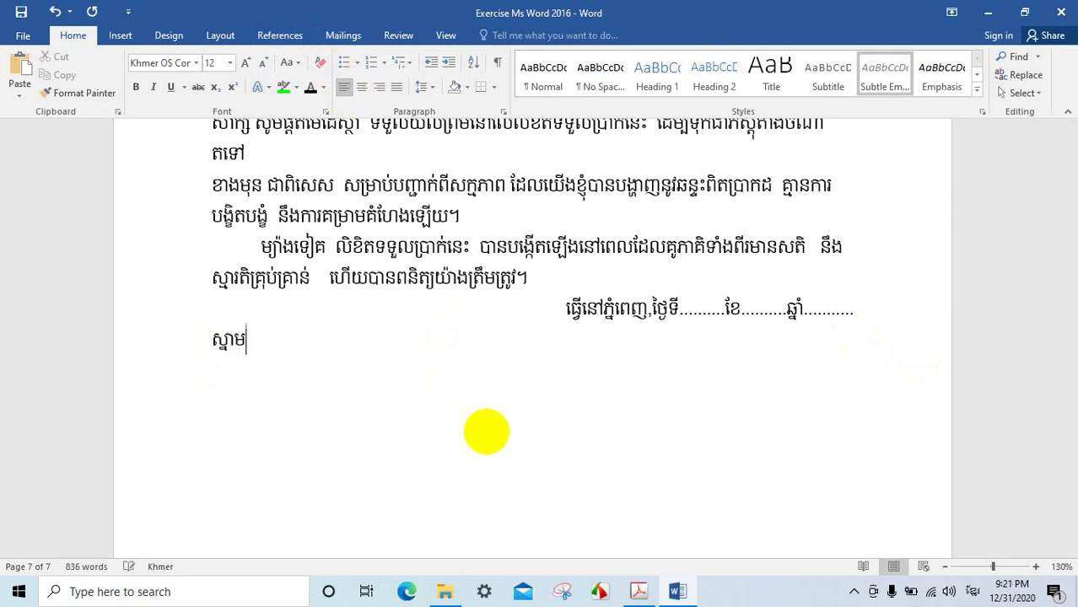
text(ន)
key(BackSpace)
text(មេដ)
text(ៃ)
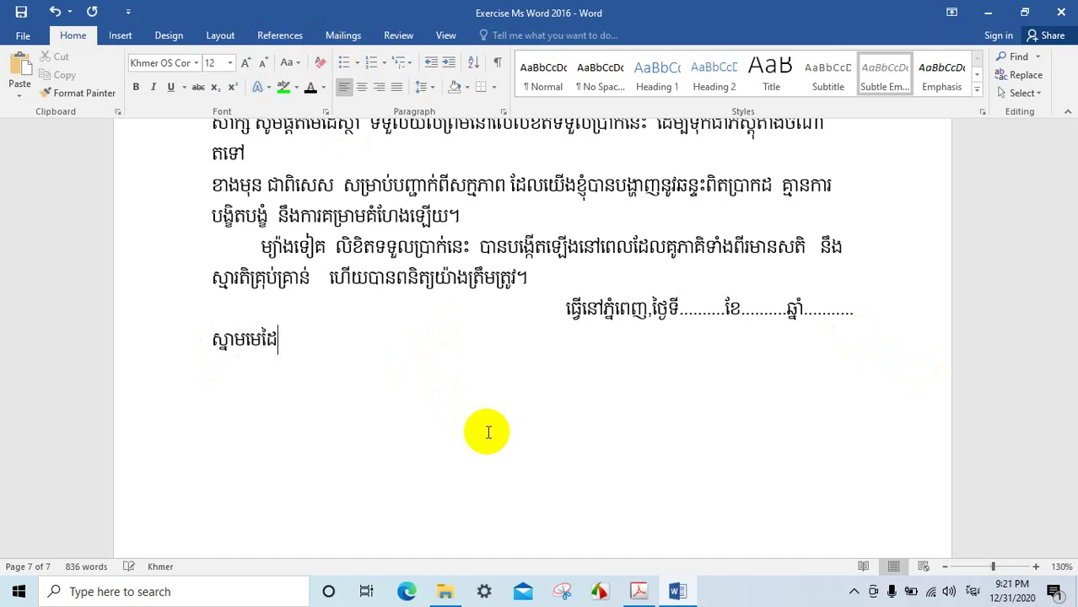
text(ស្ត)
text(ាំ)
key(Tab)
key(Tab)
key(Tab)
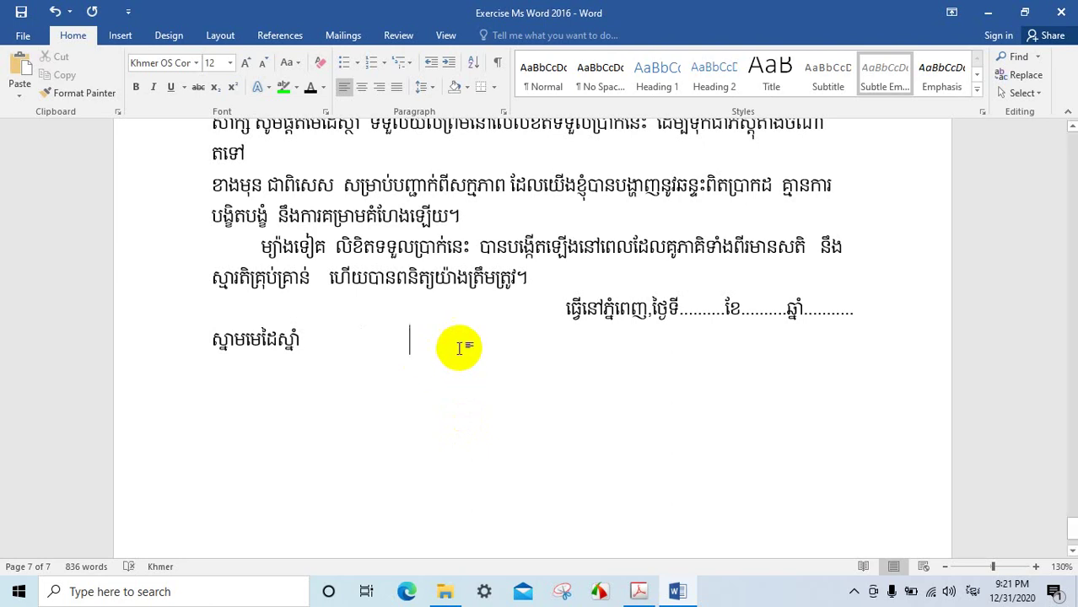
Step: Copy 'ស្នាមមេដៃស្តាំ' and paste three more copies across the signature row
drag(300, 339, 206, 333)
key(ctrl+c)
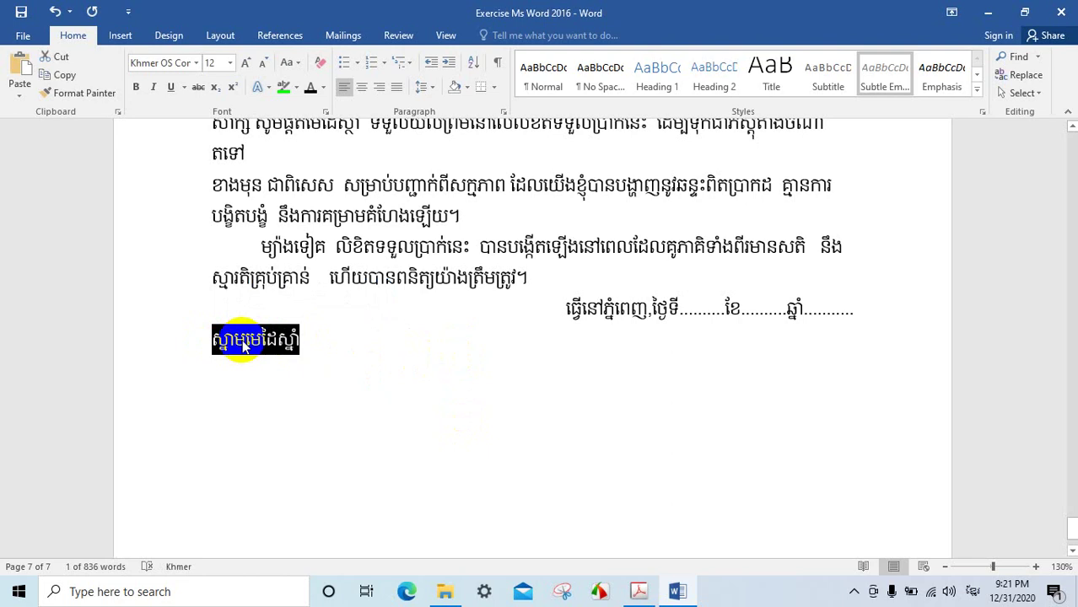
click(442, 346)
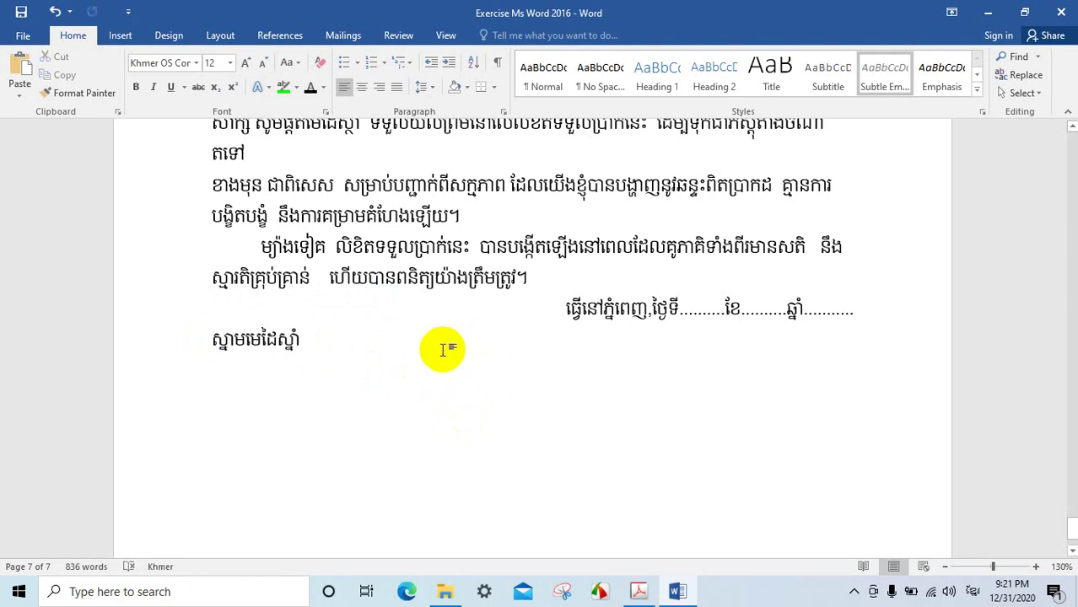
key(ctrl+v)
key(Tab)
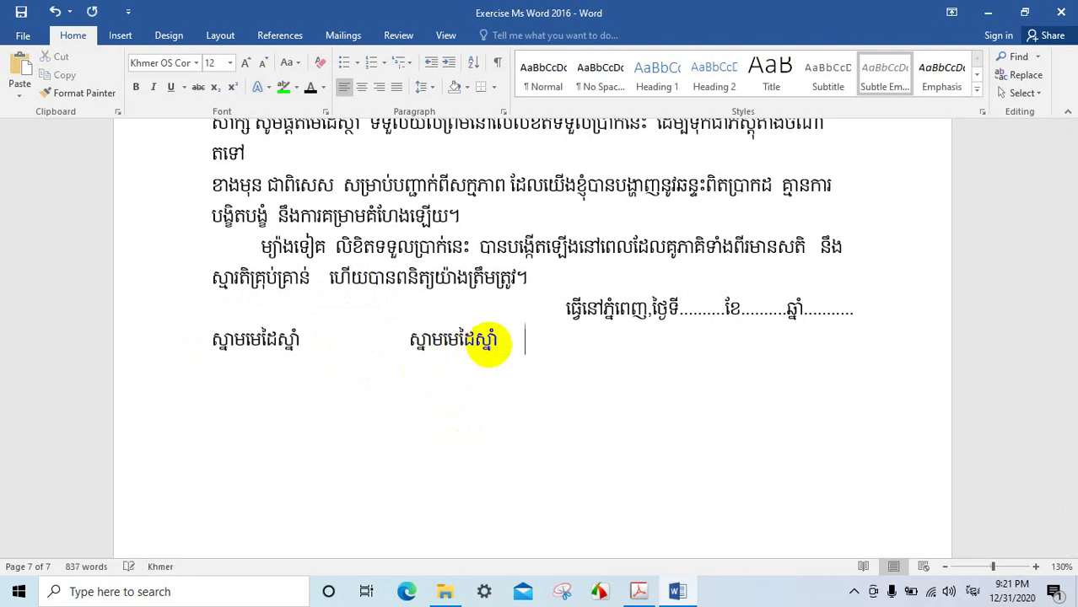
key(ctrl+v)
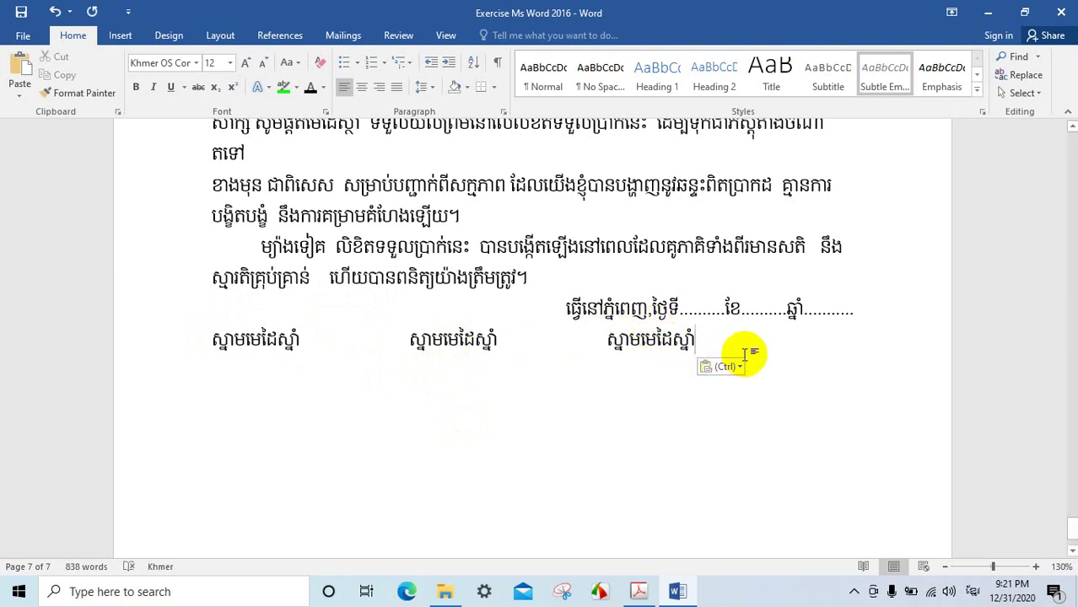
double_click(748, 353)
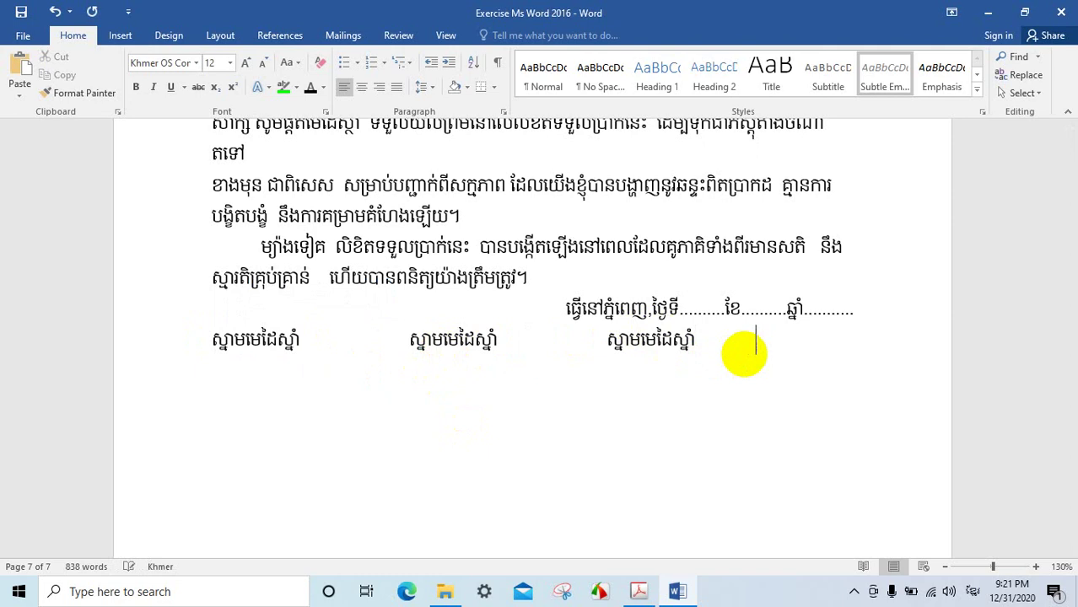
key(ctrl+v)
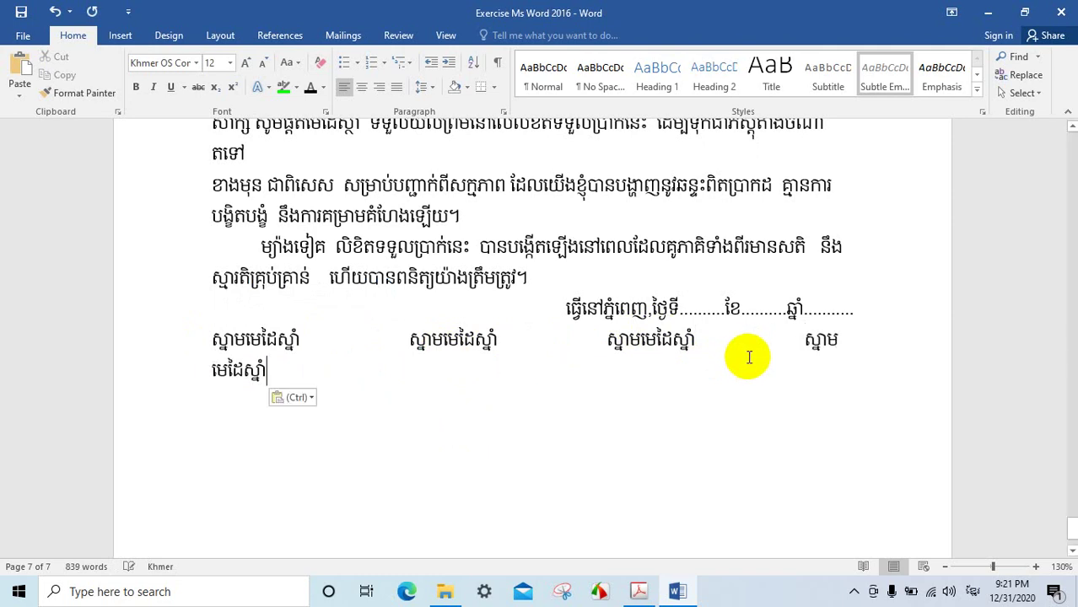
Step: Narrow the gaps before the second, third and fourth labels so all four fit one line
click(410, 340)
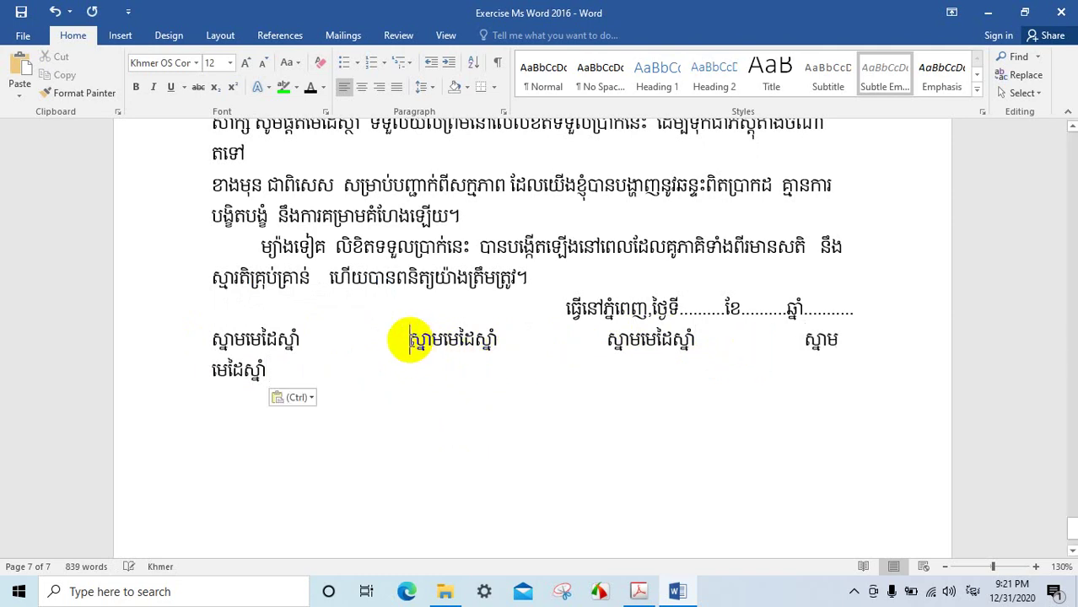
key(BackSpace)
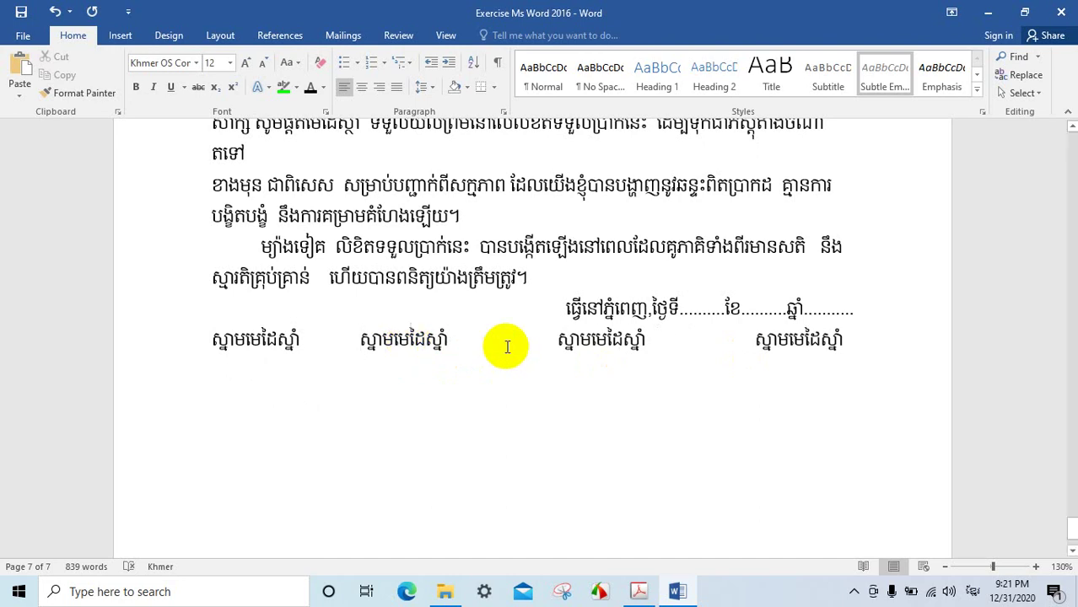
click(557, 339)
key(BackSpace)
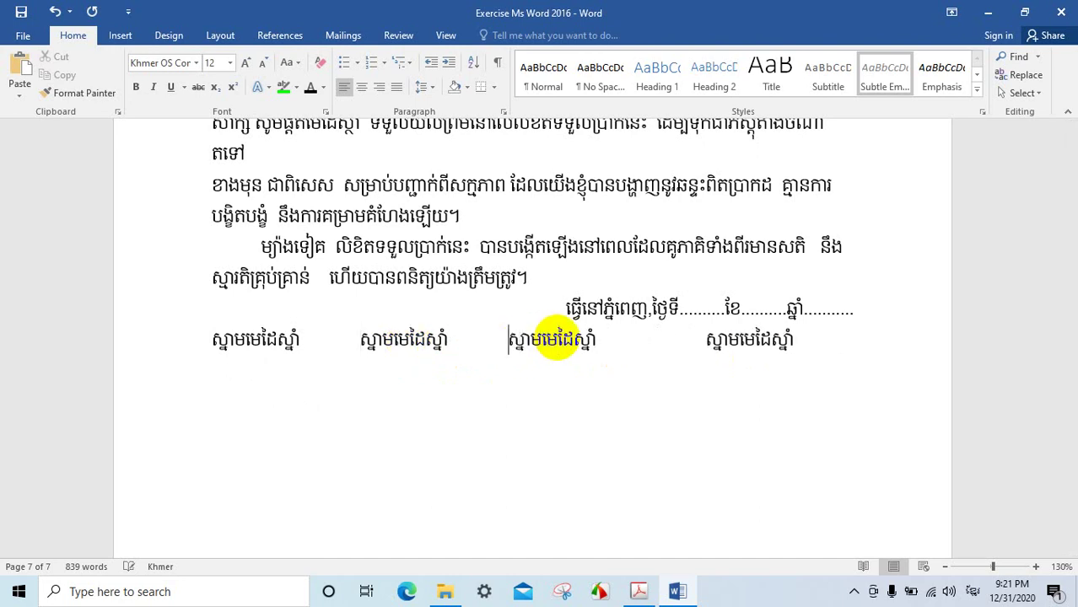
click(706, 339)
key(BackSpace)
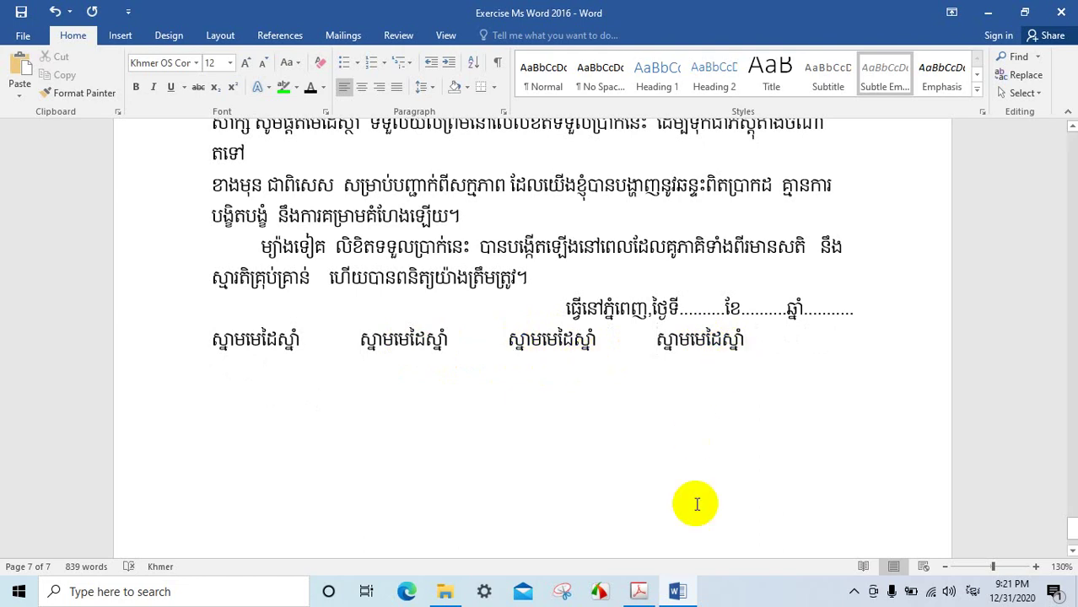
click(639, 591)
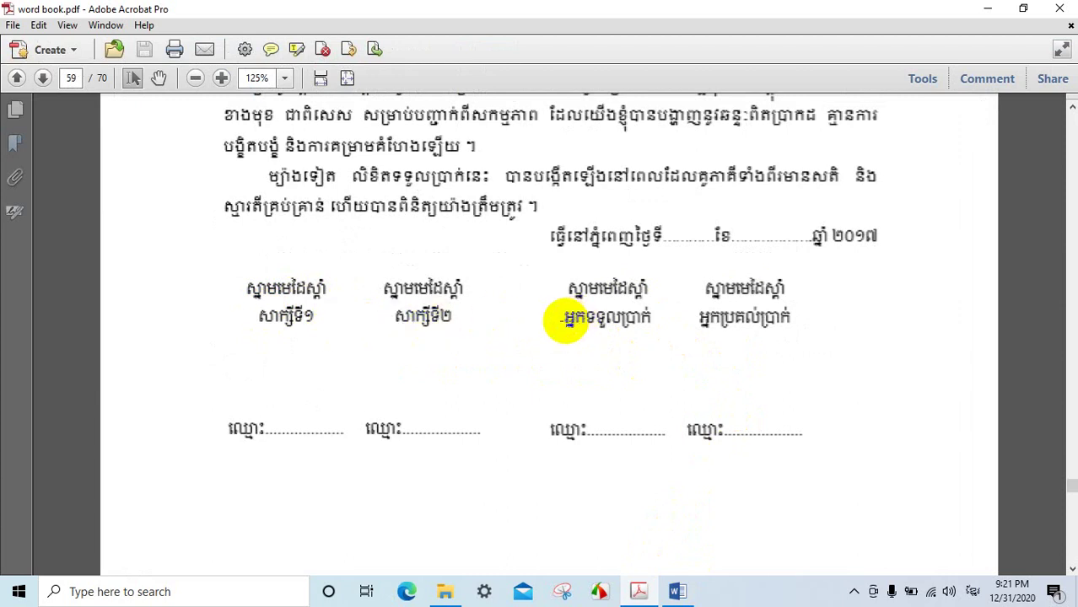
Step: Below the labels, type the roles 'សាក្សីទី១', 'សាក្សីទី២', 'អ្នកប្រគល់ប្រាក់', 'អ្នកទទួលប្រាក់' in four columns
click(677, 591)
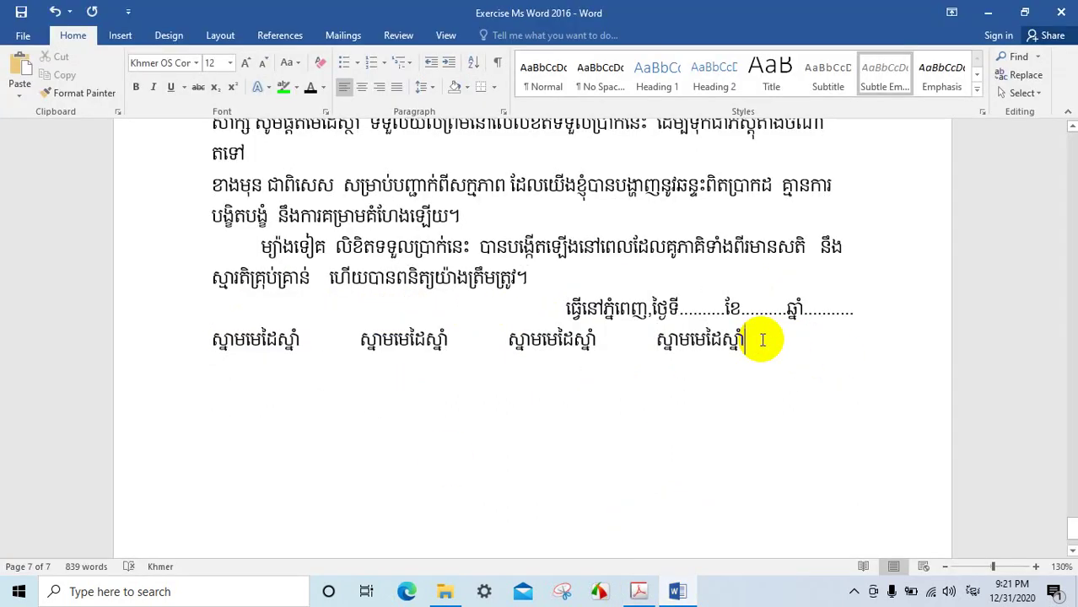
key(Return)
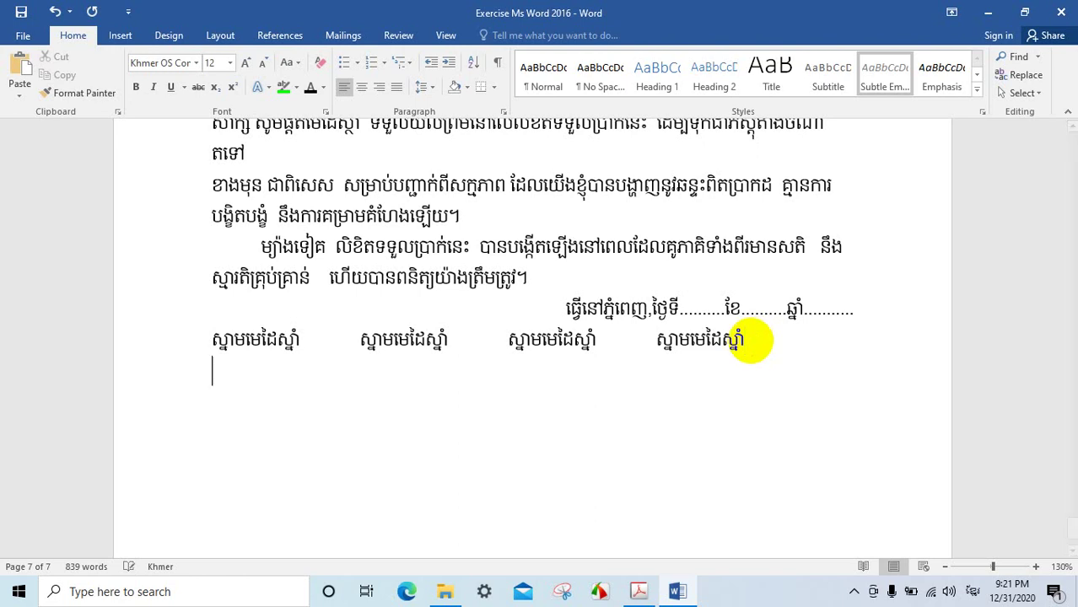
key(Return)
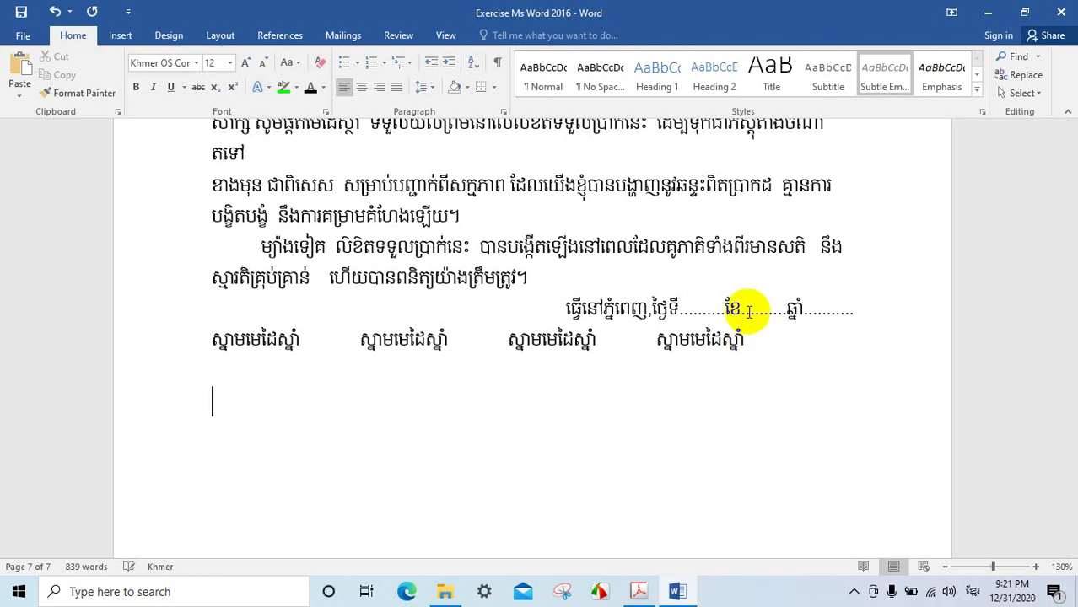
click(646, 595)
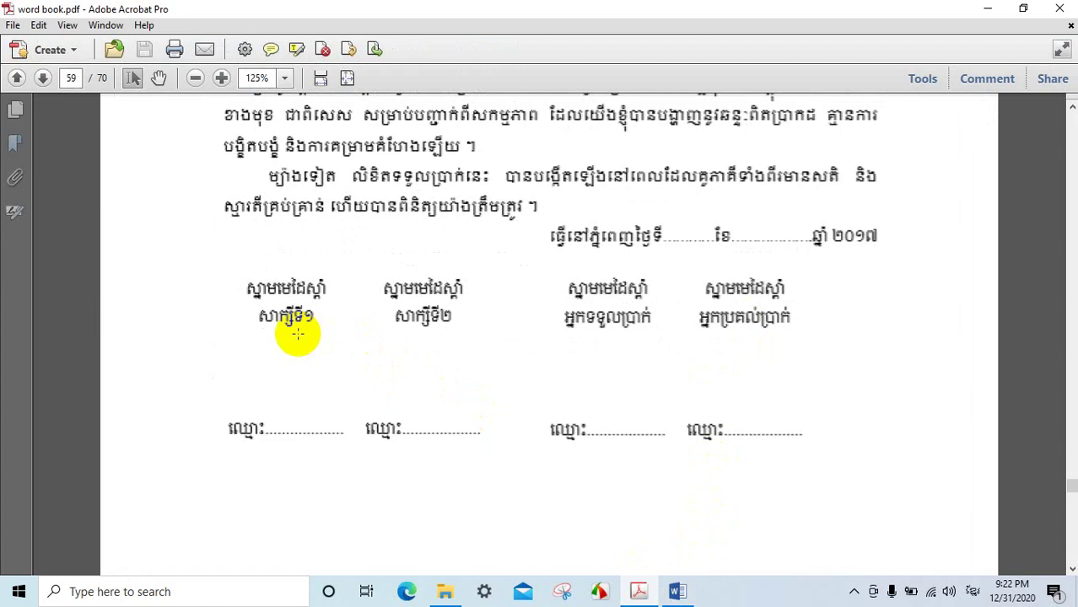
click(675, 594)
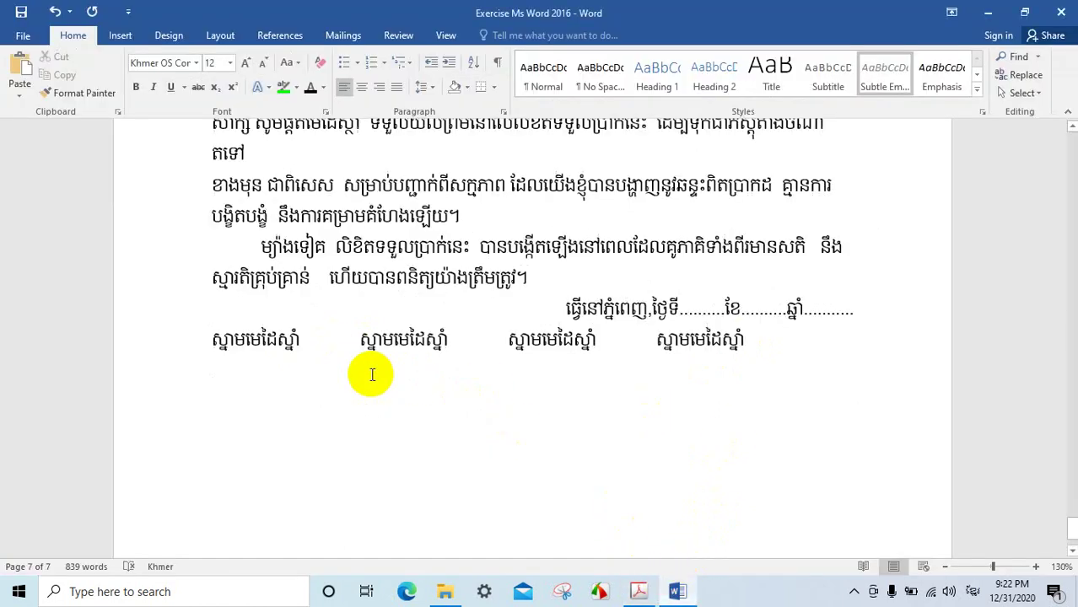
text(សា)
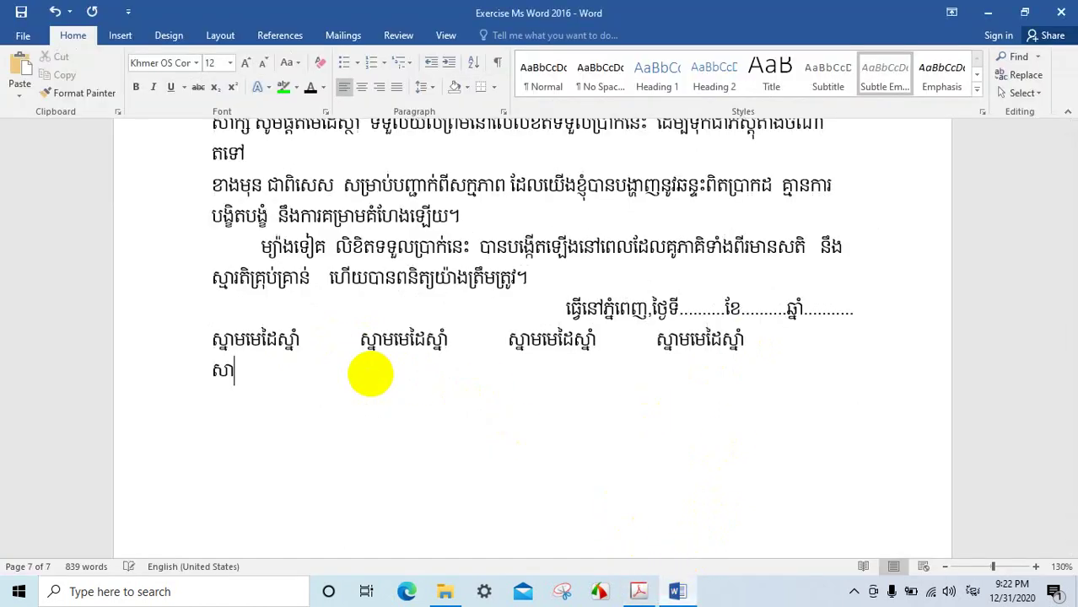
text(ក្យ)
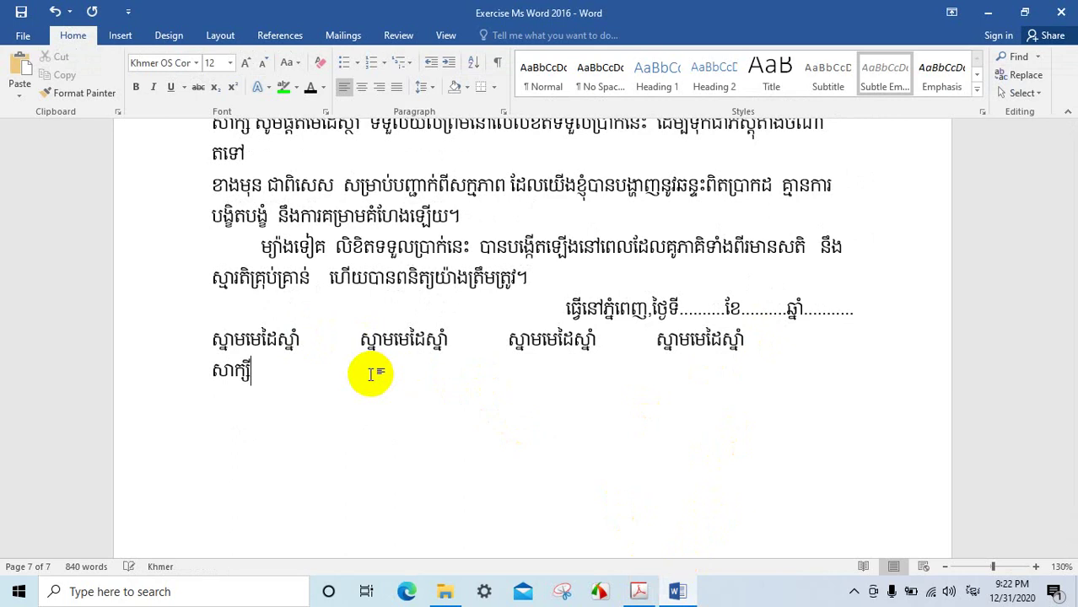
text(ទី១)
key(Tab)
key(Tab)
text(សា)
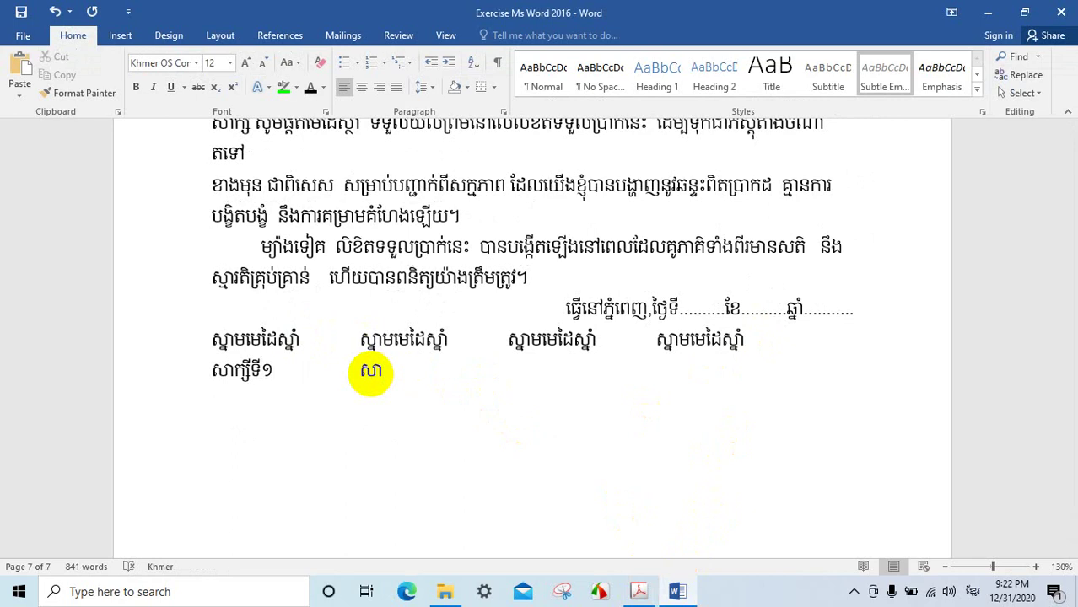
text(ក្សី)
text(ទី២)
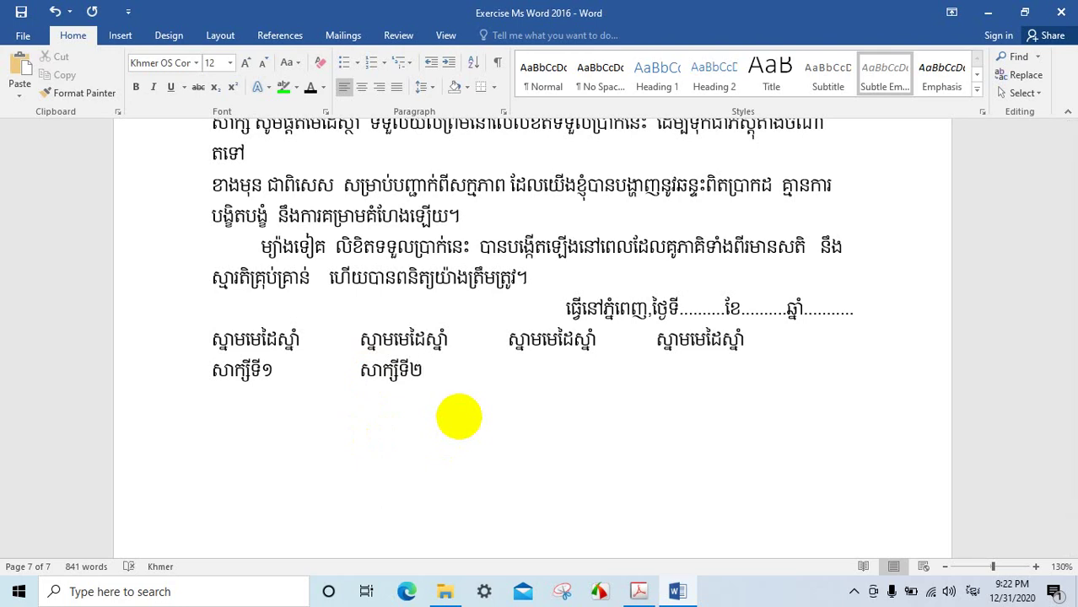
text(                     អ្នក)
text(ប្រគ)
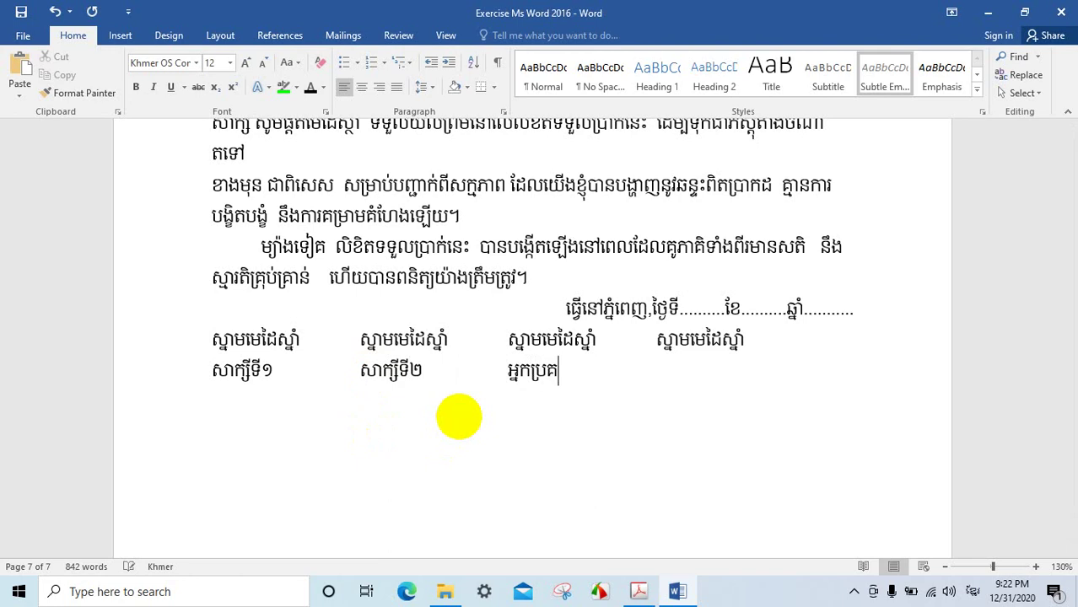
text(ល់ប្រ)
text(ាក់            )
text(អ្ន)
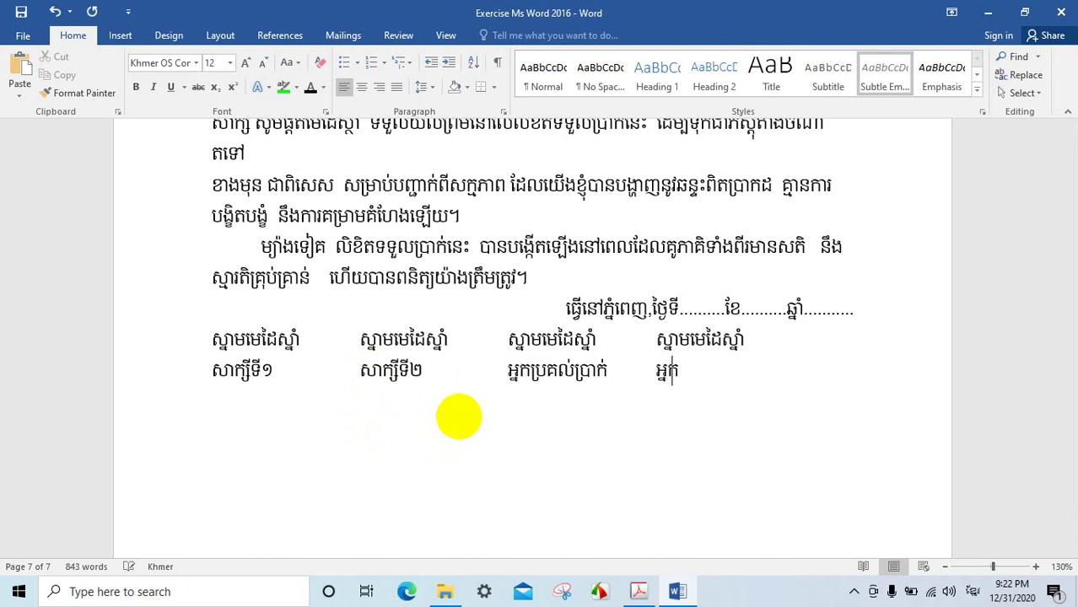
text(កទទួ)
text(ល)
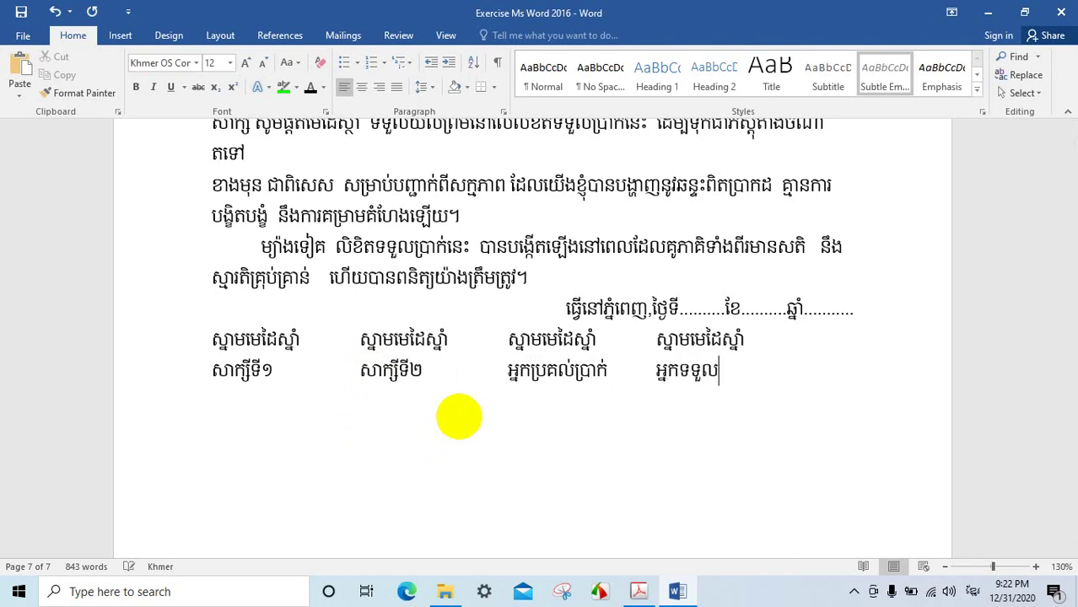
text(ប្រាក់)
scroll(452, 440, down, 2)
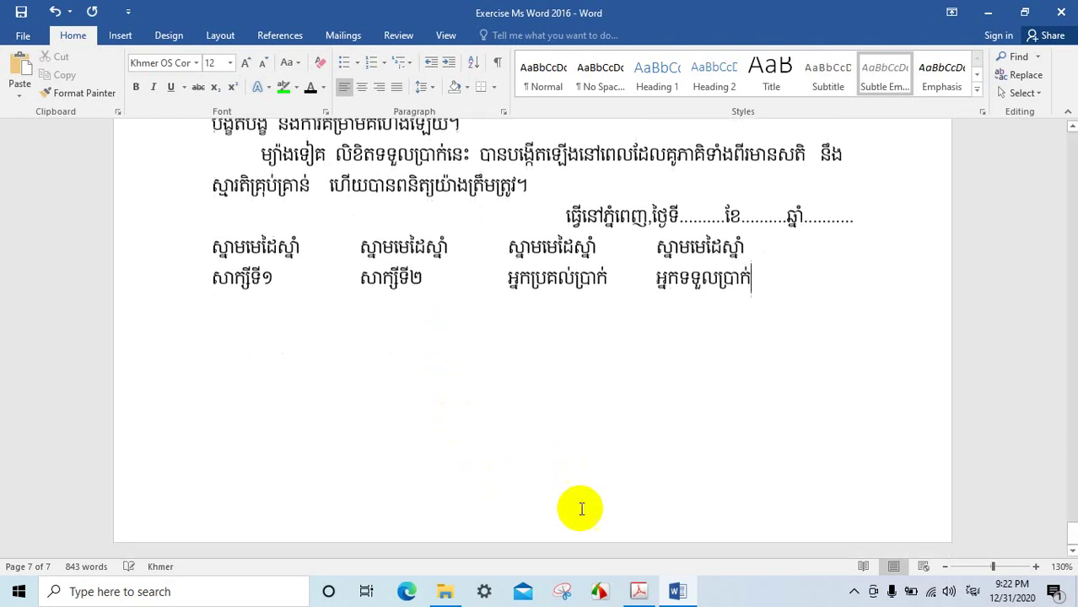
Step: Leave a blank line below the roles and type the dotted name line 'ឈ្មោះ..........'
click(641, 592)
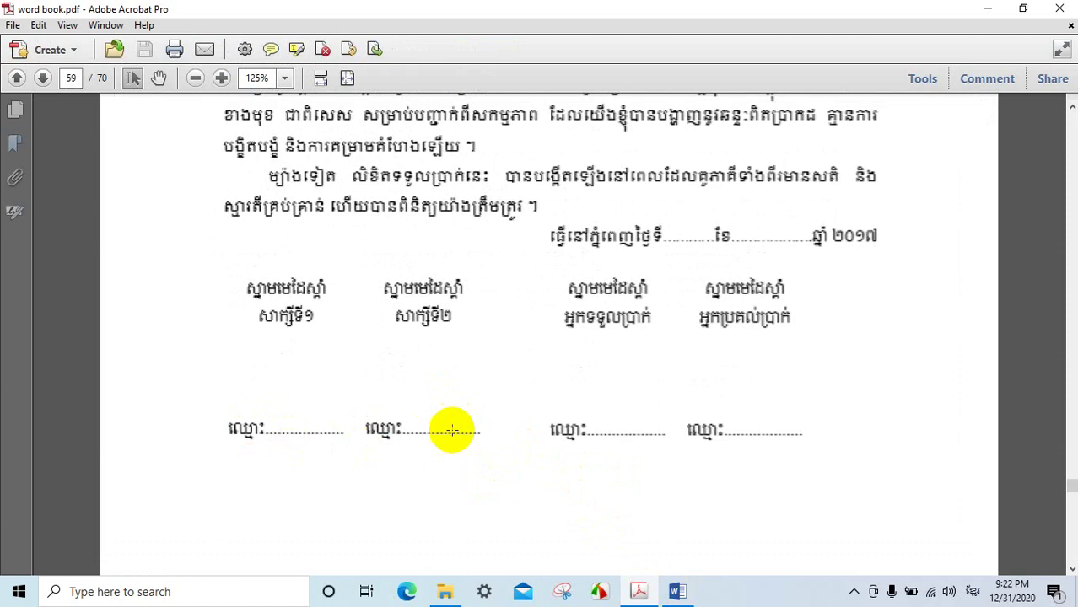
click(678, 593)
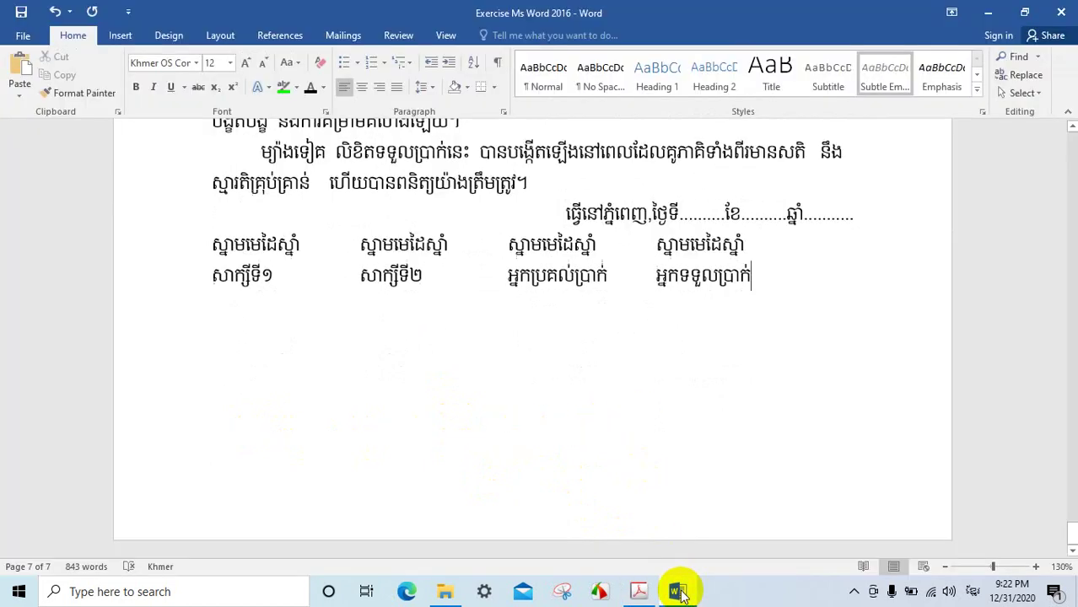
click(778, 308)
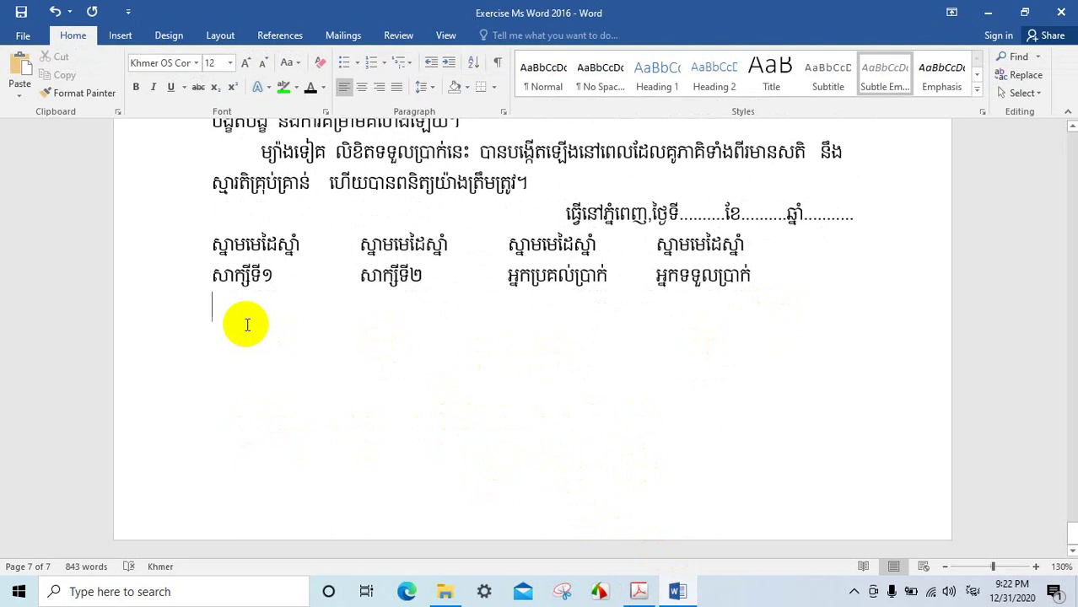
key(Return)
key(Return)
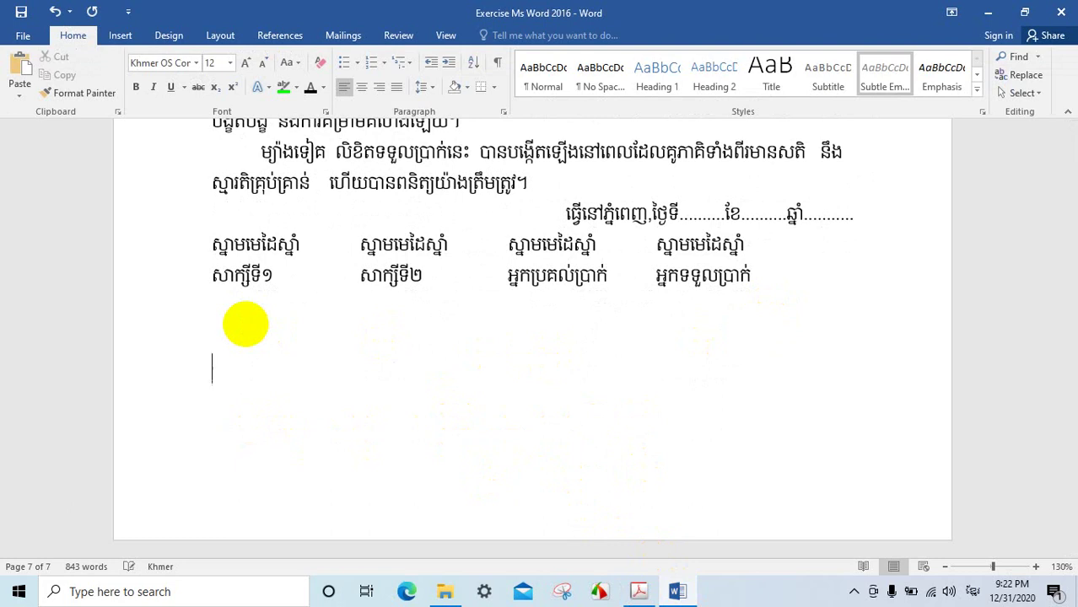
text(ឈ្)
text(មោះ)
text(..........)
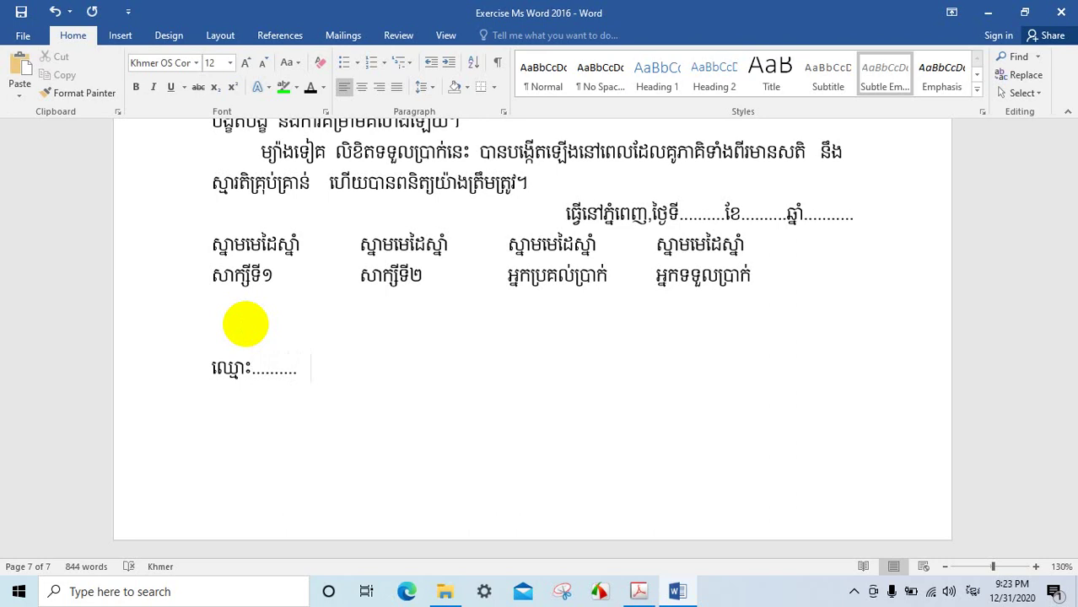
key(BackSpace)
key(BackSpace)
key(BackSpace)
Step: Copy the dotted ឈ្មោះ name line from under the first signature column
click(291, 378)
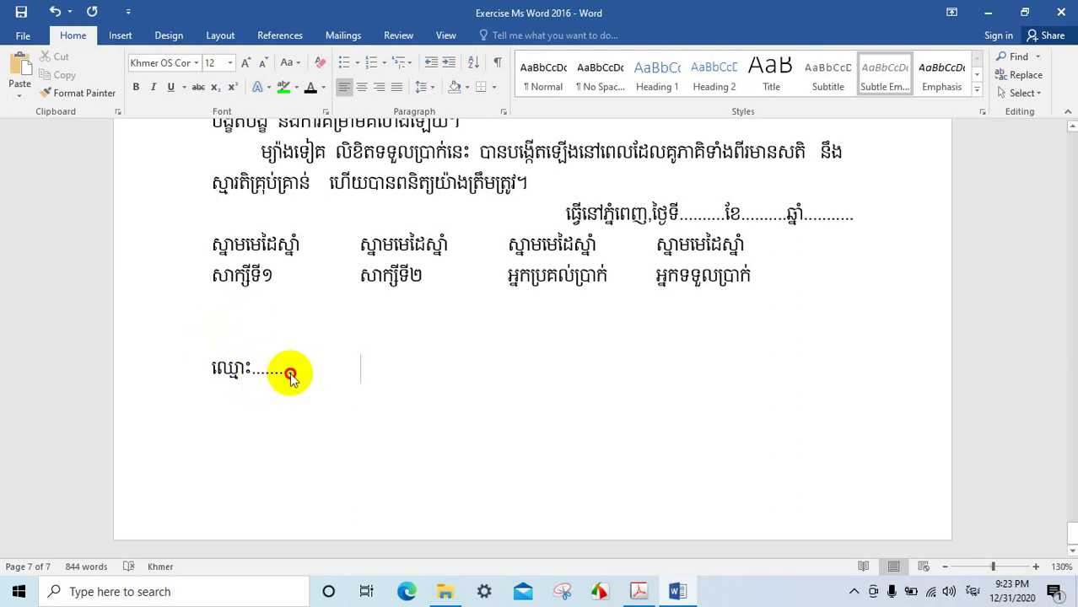
drag(290, 377, 215, 368)
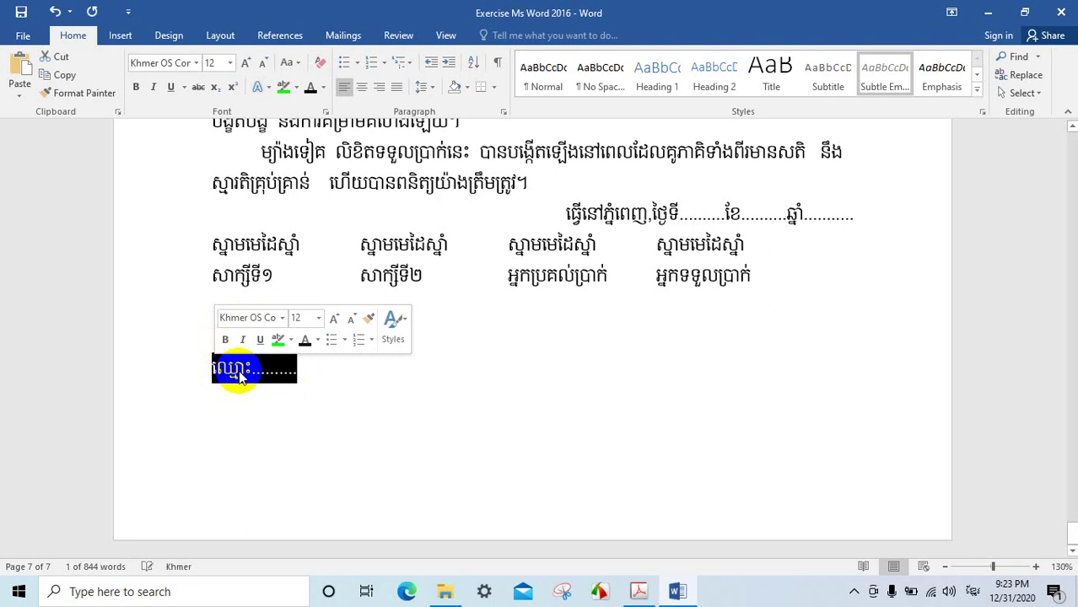
right_click(240, 375)
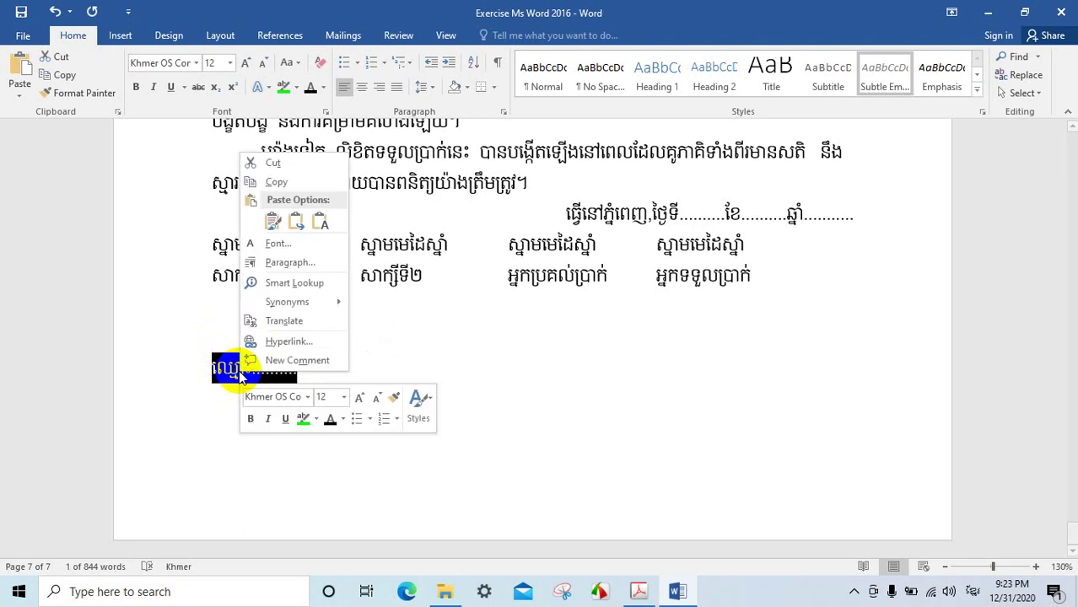
click(281, 184)
Step: Paste the dotted name line under the second, third and fourth signature columns, separated by tabs
click(371, 368)
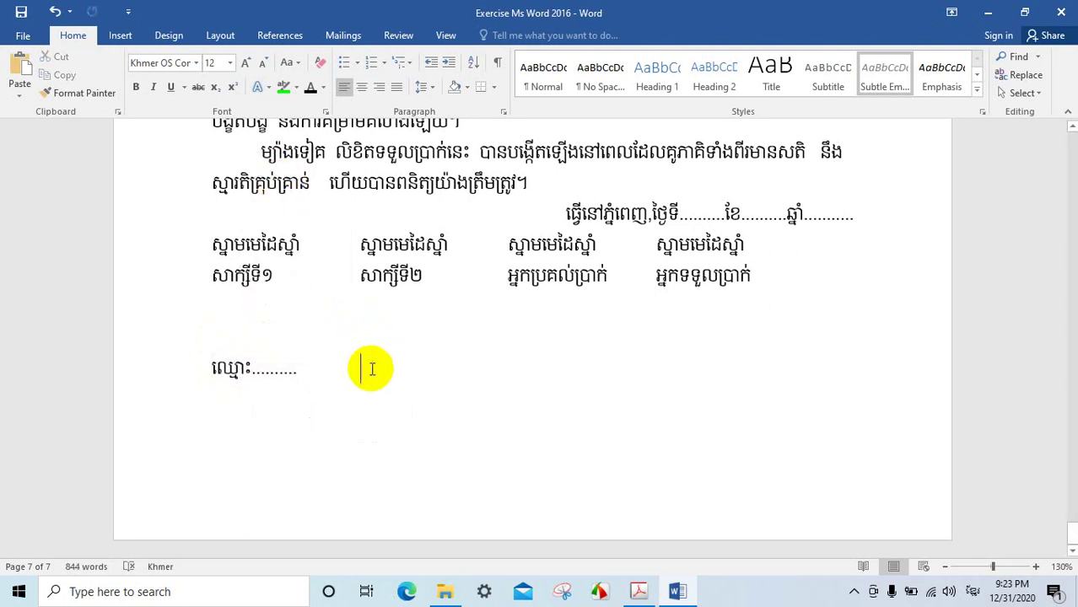
key(ctrl+v)
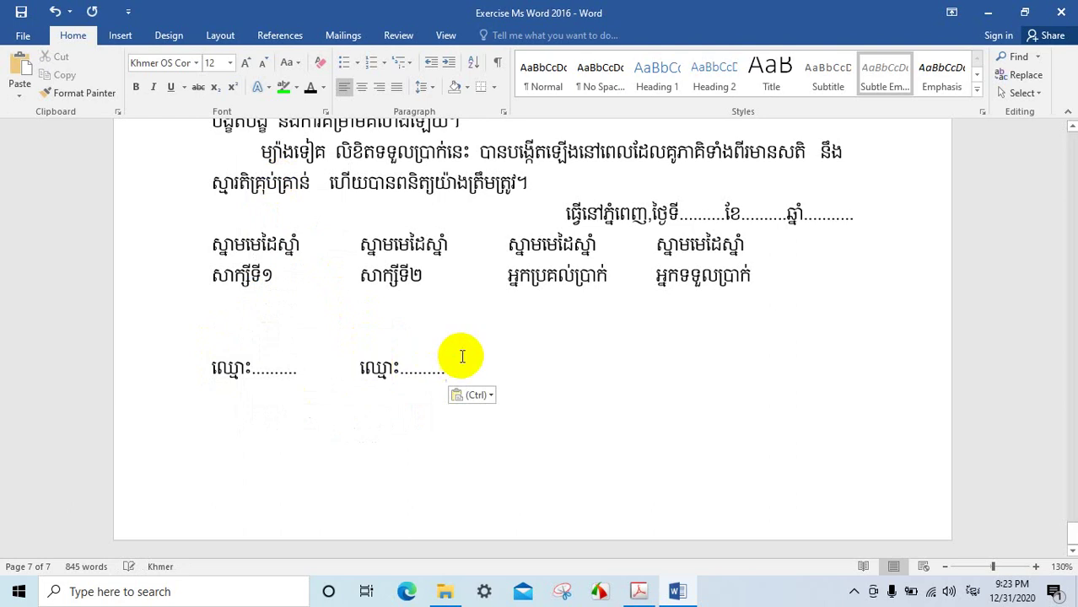
key(Tab)
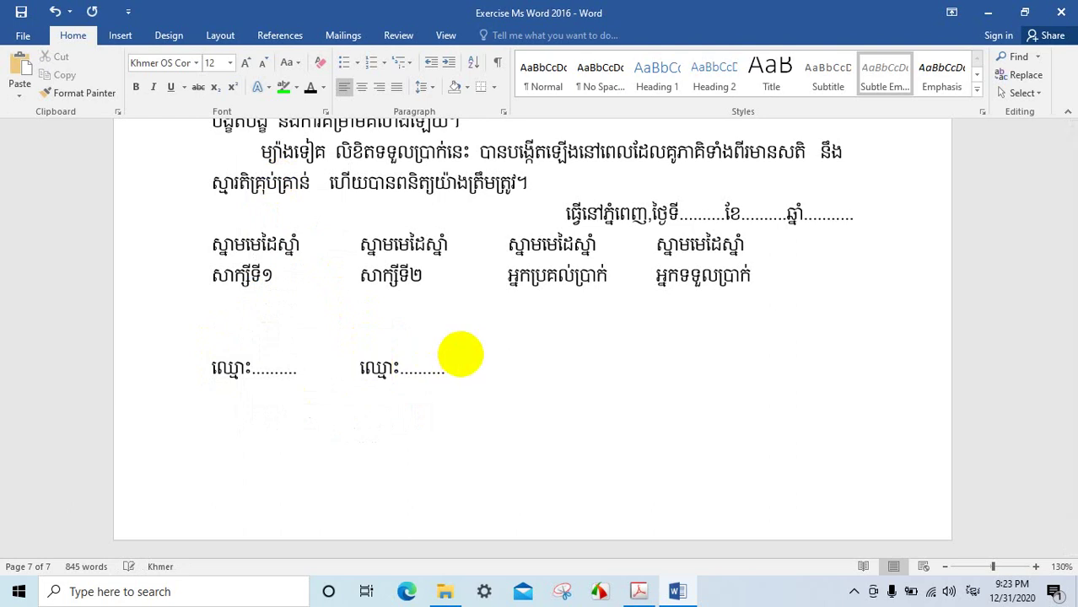
key(ctrl+v)
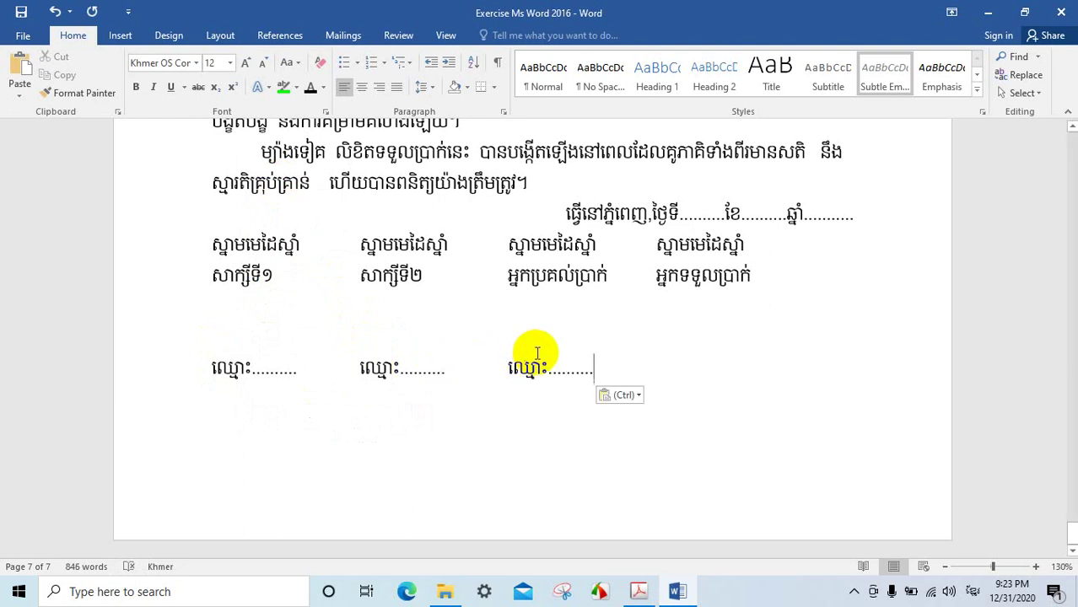
key(Tab)
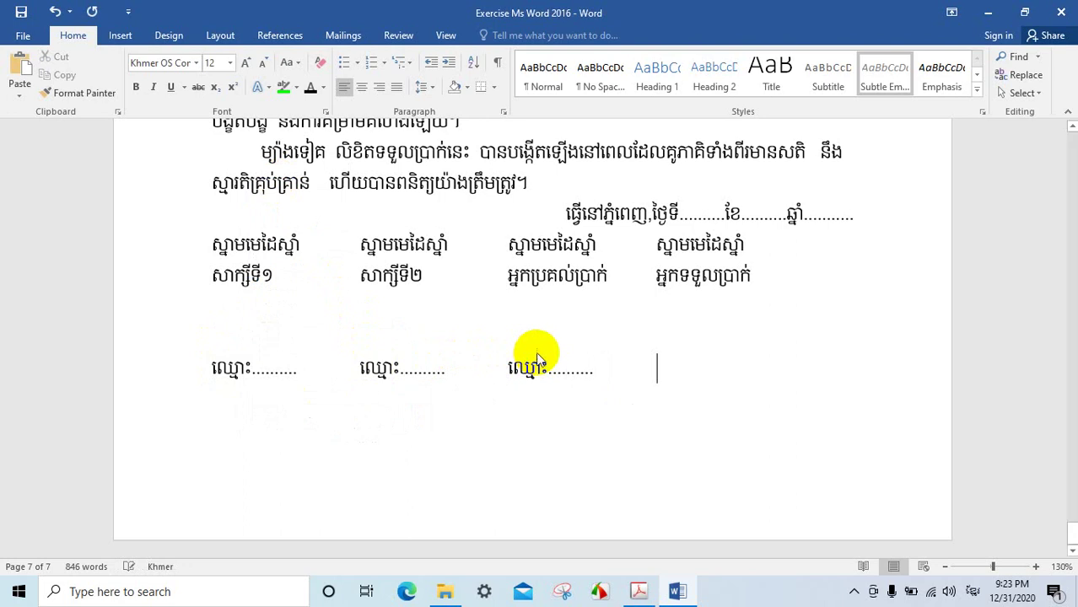
key(ctrl+v)
Step: Scroll up and down the page to review the receipt form and its signature name row
scroll(630, 307, up, 3)
scroll(631, 307, up, 3)
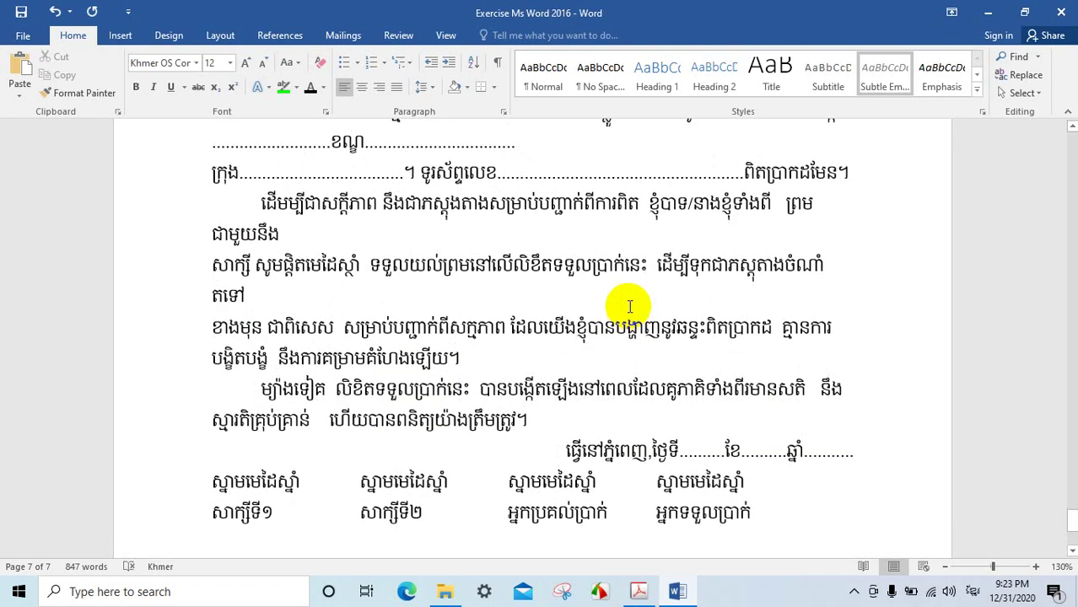
scroll(630, 305, up, 6)
scroll(649, 270, up, 5)
scroll(585, 282, down, 7)
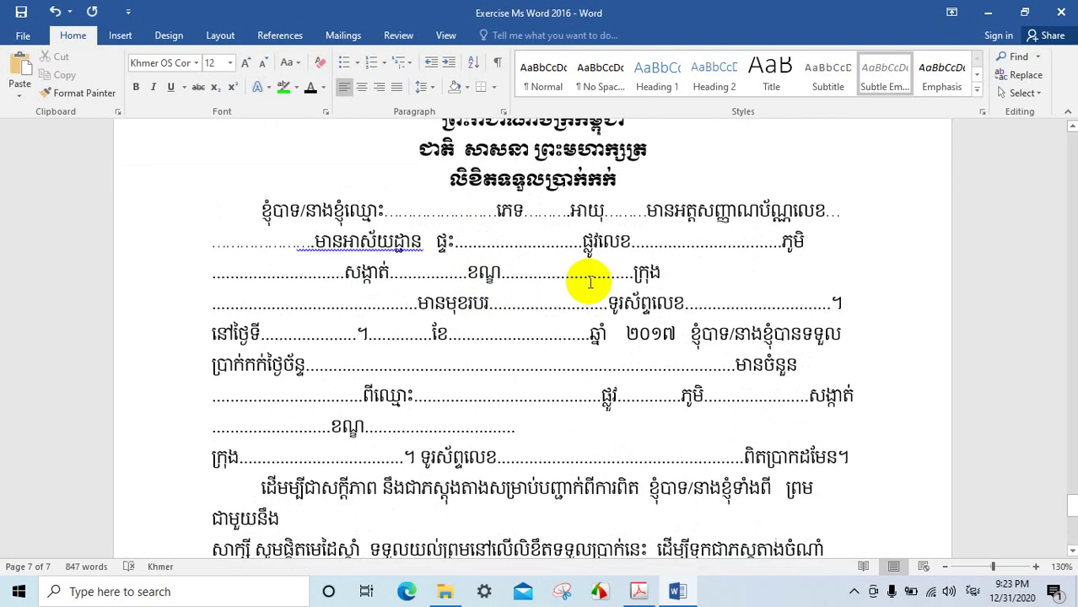
scroll(601, 281, down, 3)
scroll(516, 299, down, 7)
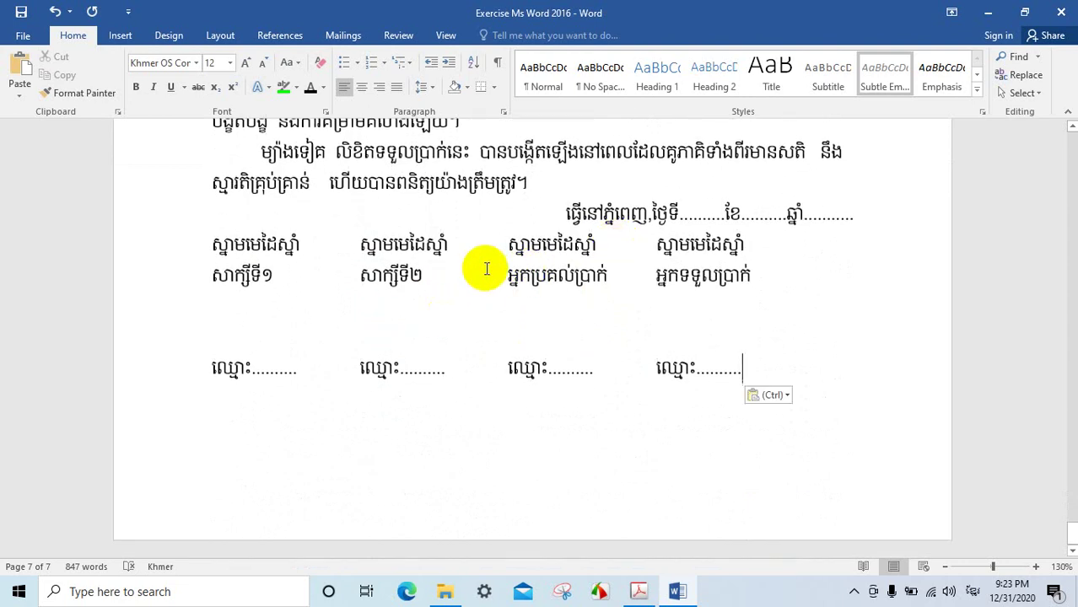
scroll(481, 265, up, 4)
scroll(672, 342, down, 4)
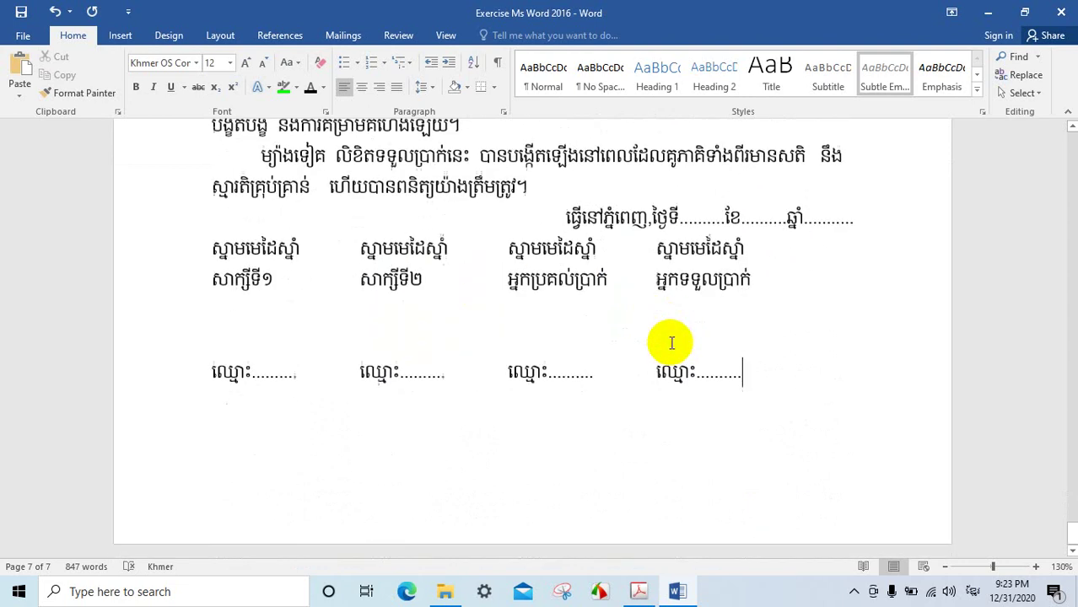
scroll(585, 243, up, 5)
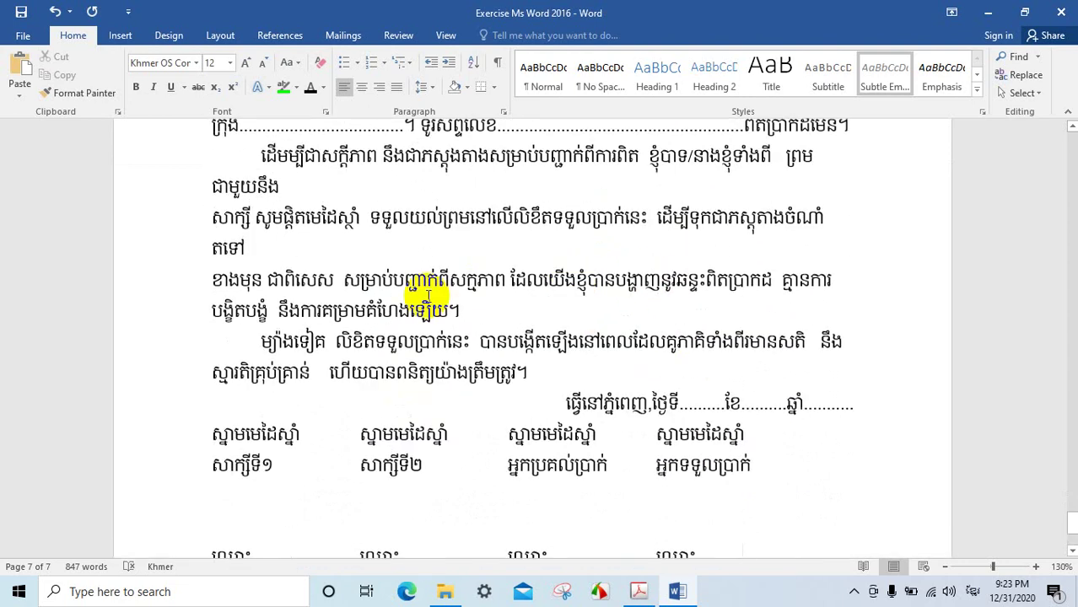
scroll(421, 284, up, 4)
scroll(557, 285, down, 4)
scroll(555, 289, down, 4)
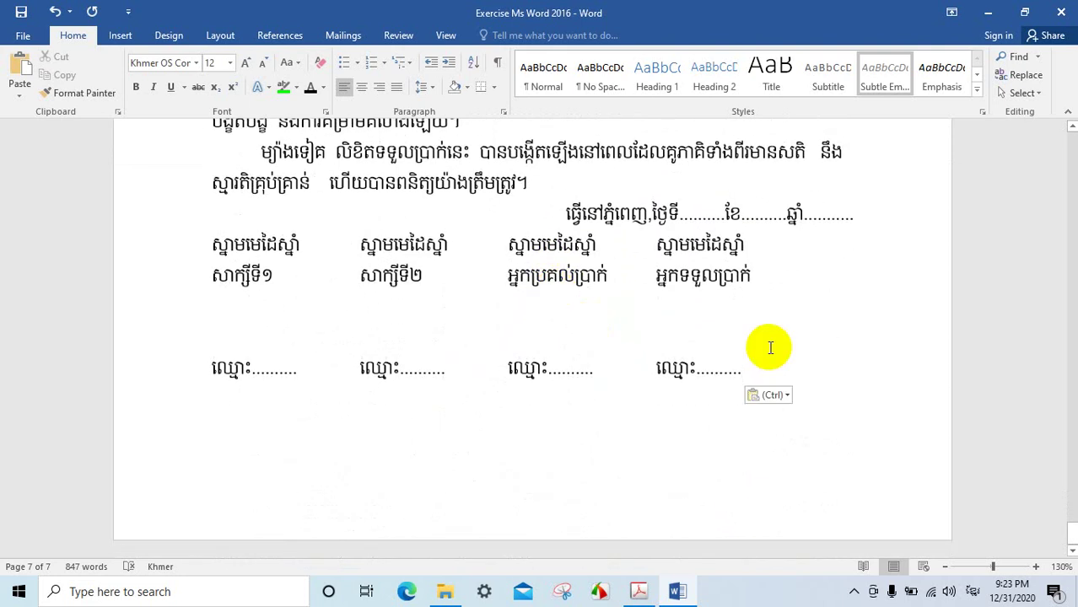
scroll(710, 158, up, 1)
scroll(691, 209, up, 3)
scroll(396, 266, up, 7)
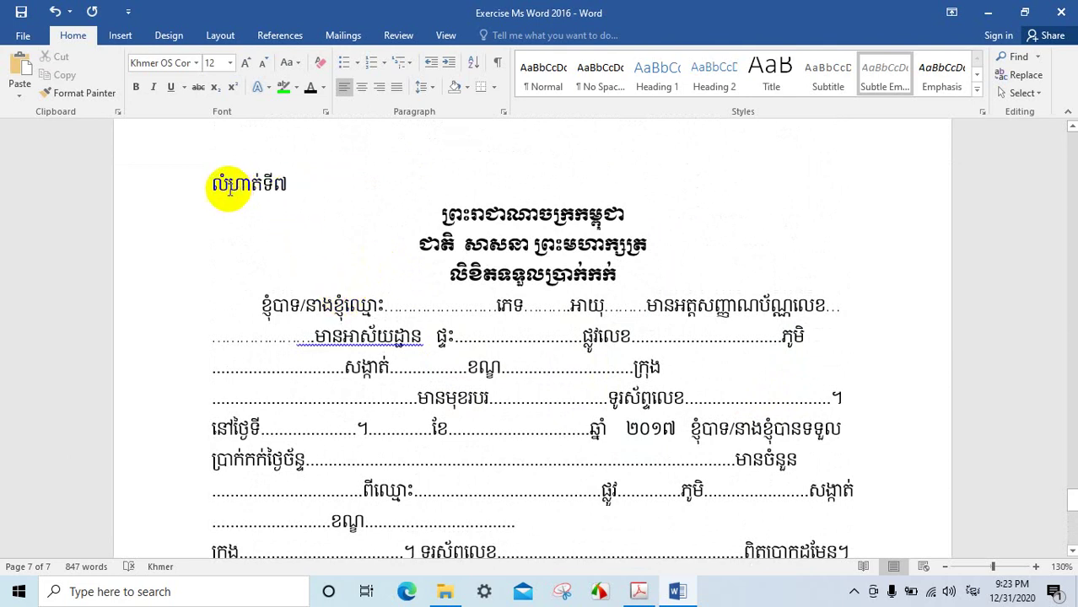
scroll(345, 212, down, 4)
scroll(433, 260, down, 7)
scroll(613, 265, down, 3)
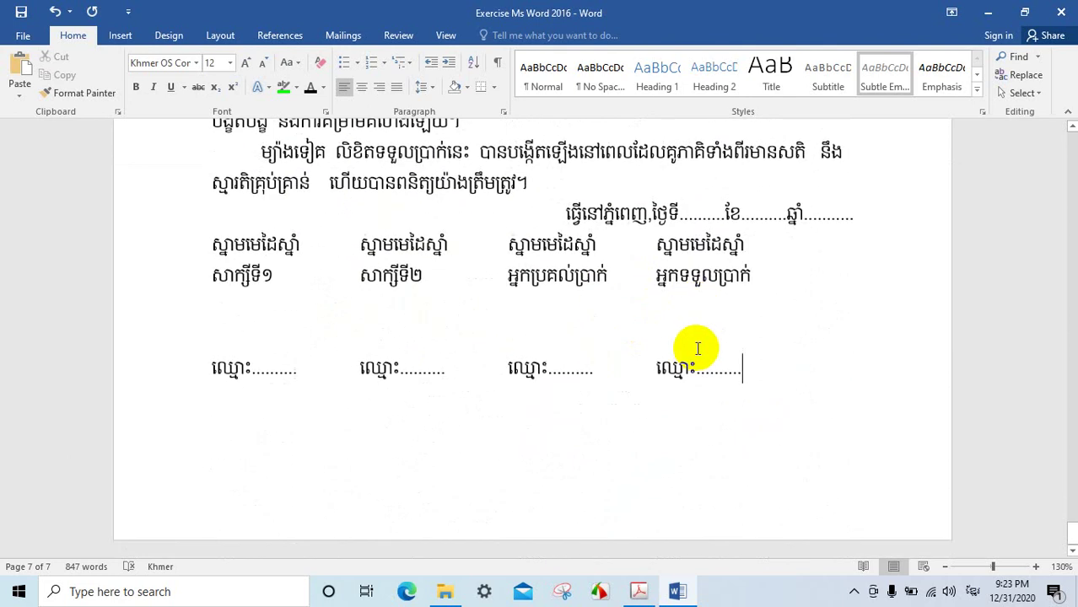